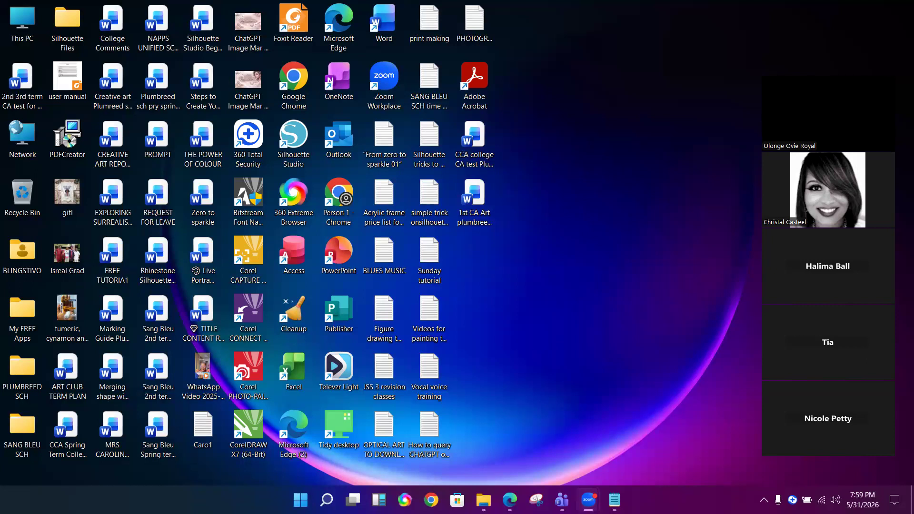
- Switch to the Edge browser and open ChatGPT in a new tab
key(alt+Tab)
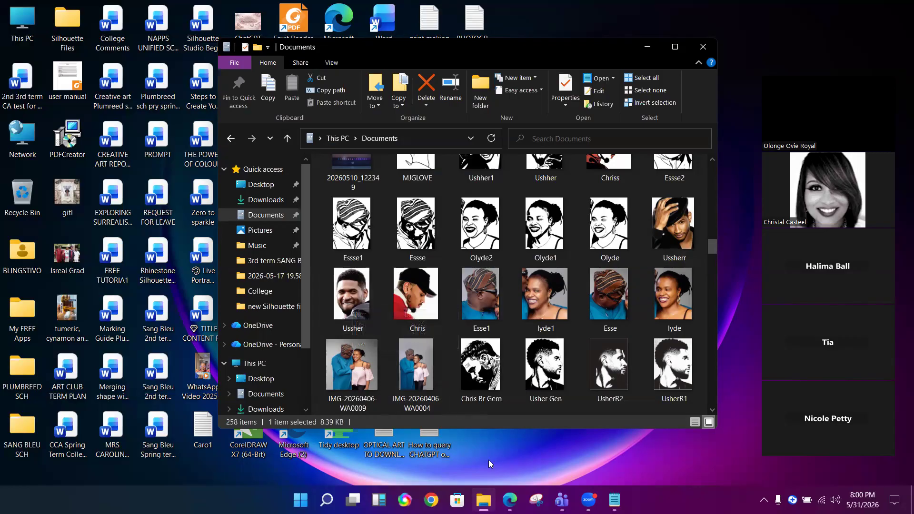
key(alt+Tab)
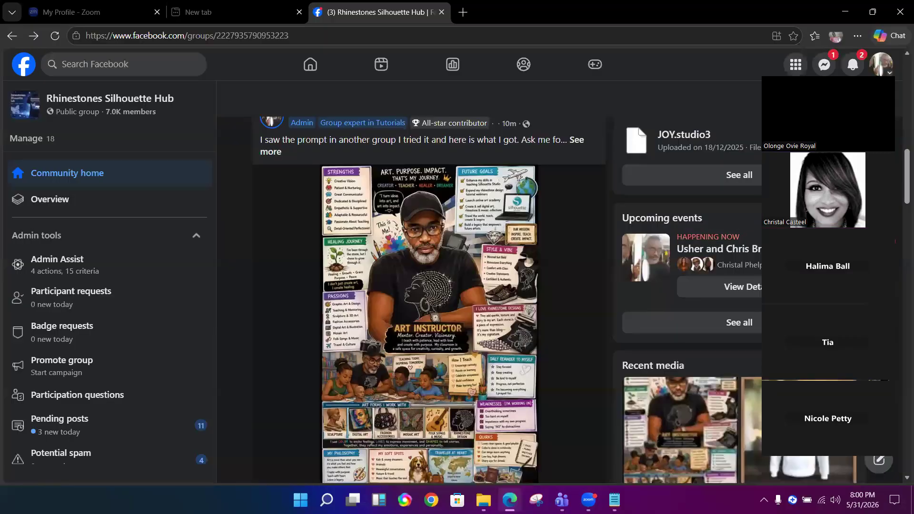
click(462, 13)
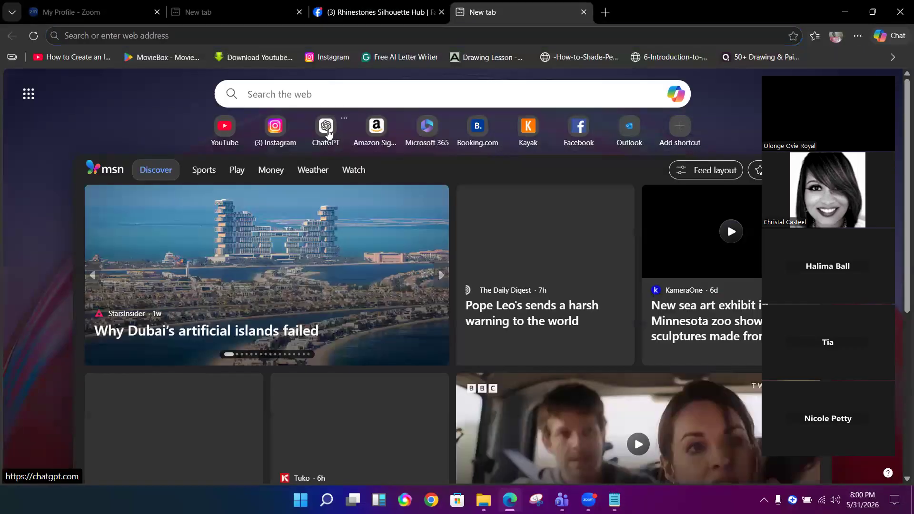
click(327, 129)
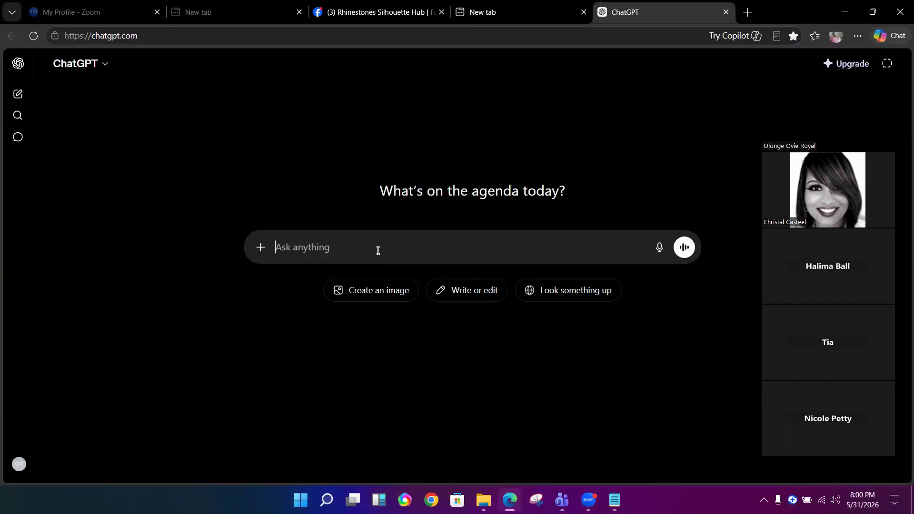
- Send ChatGPT the message "I want want a vector to work with today"
text(I want w)
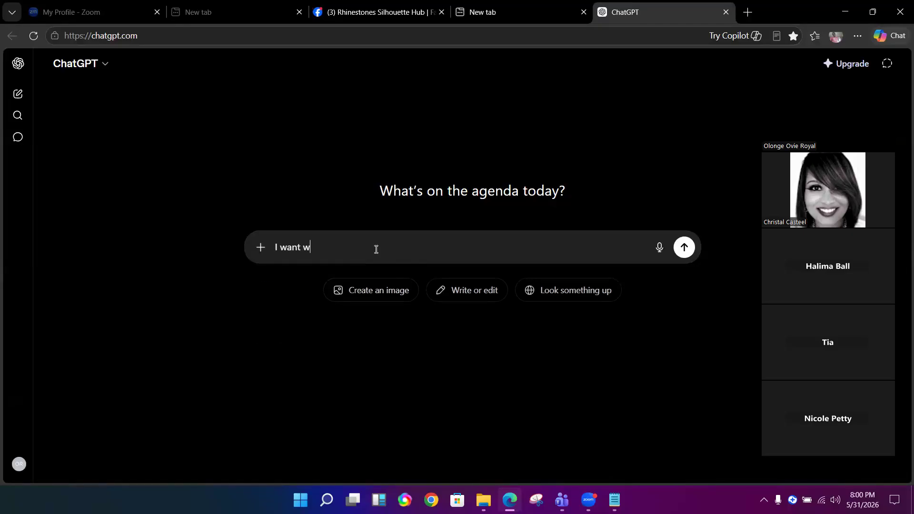
text(ant a vec)
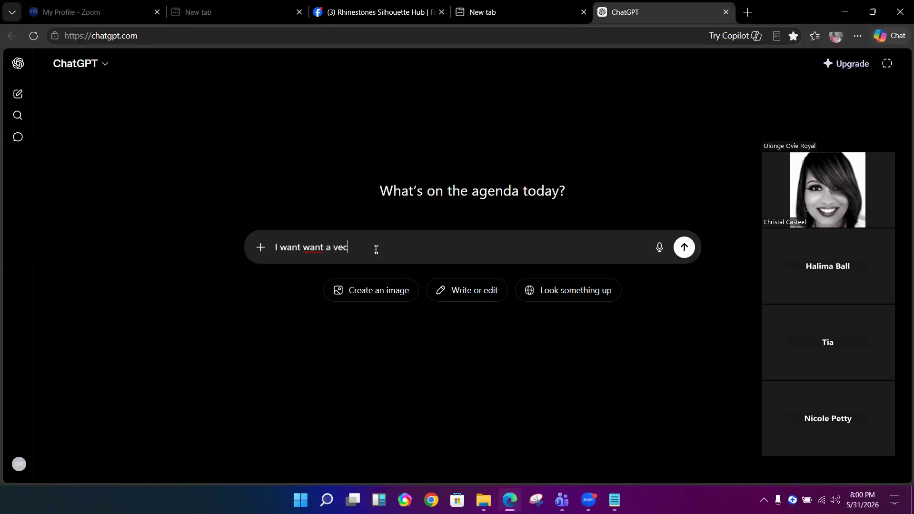
text(tor to work with today)
key(Return)
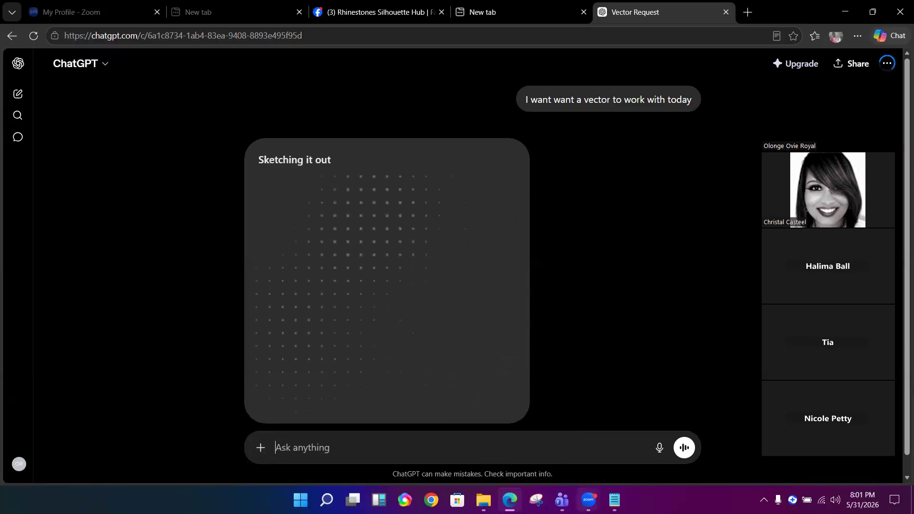
- Copy the opening high-contrast stencil vector request, without "please", from the Notepad prompt file into the ChatGPT message, and rate the conversation as helpful
mouse_move(614, 499)
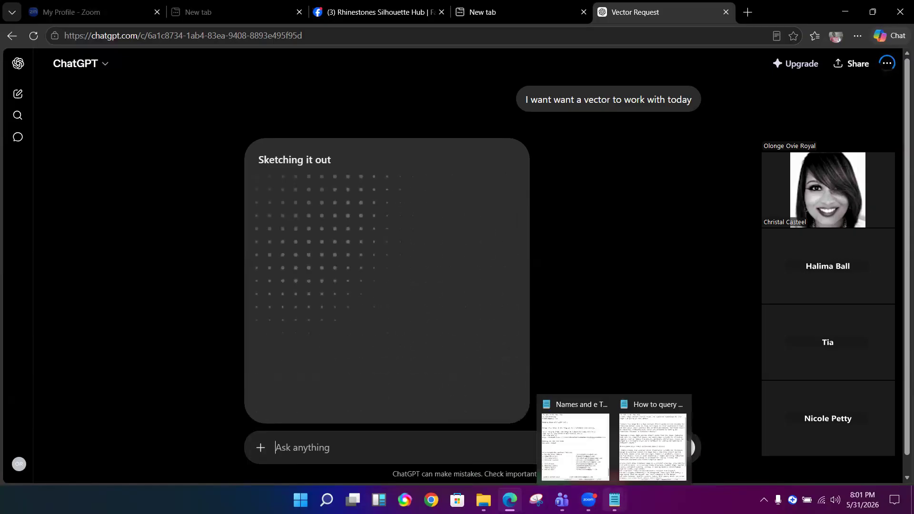
click(640, 440)
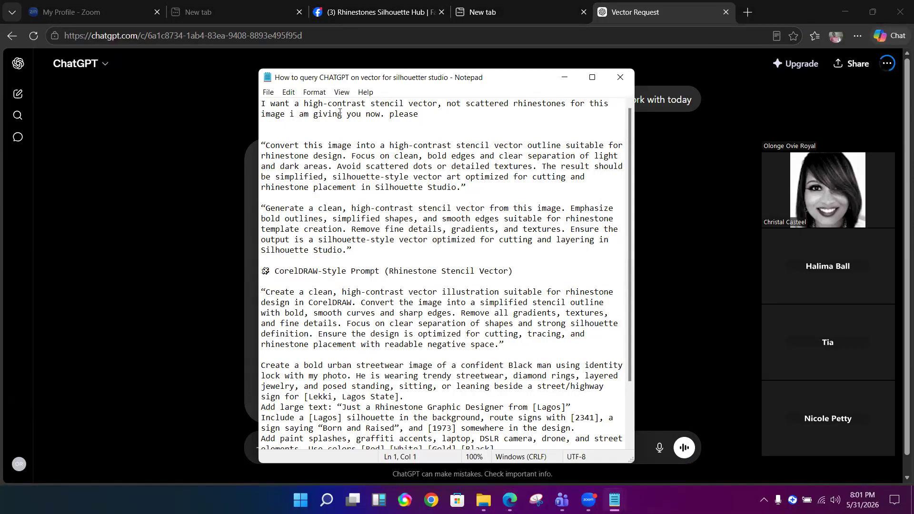
drag(385, 115, 261, 109)
key(ctrl+c)
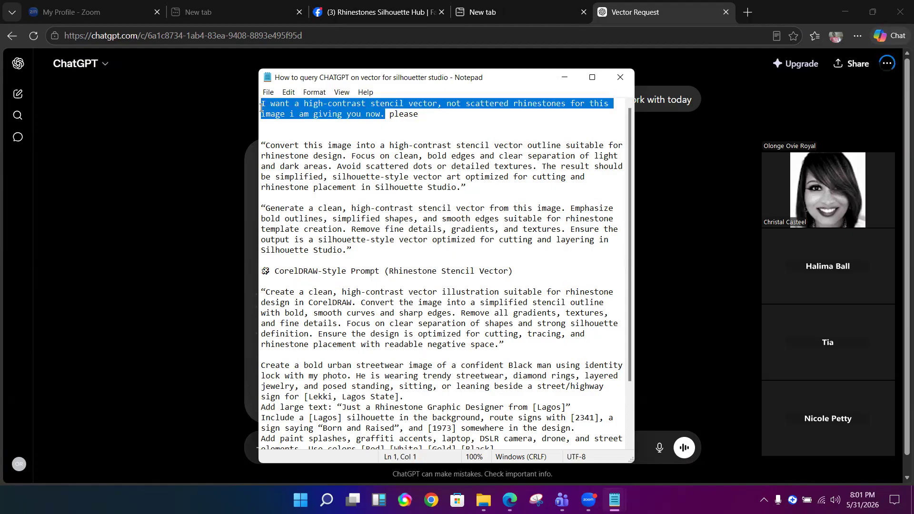
click(565, 80)
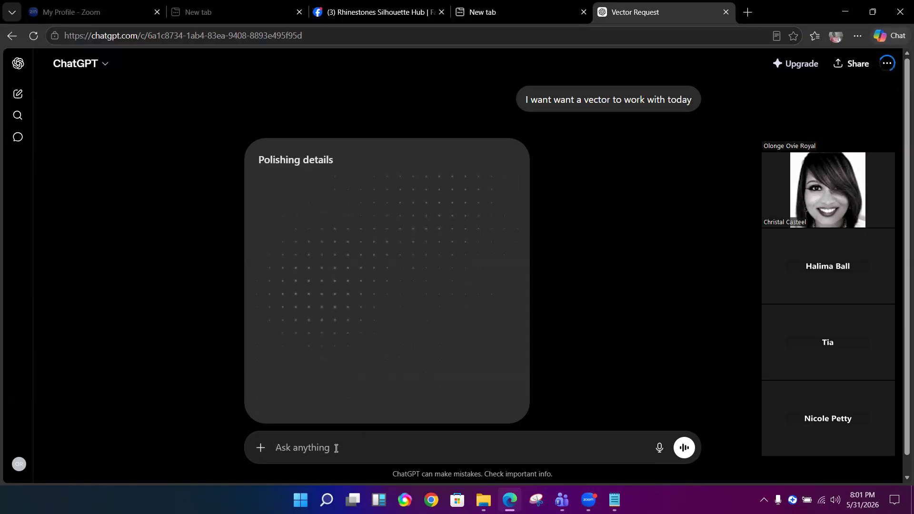
key(ctrl+v)
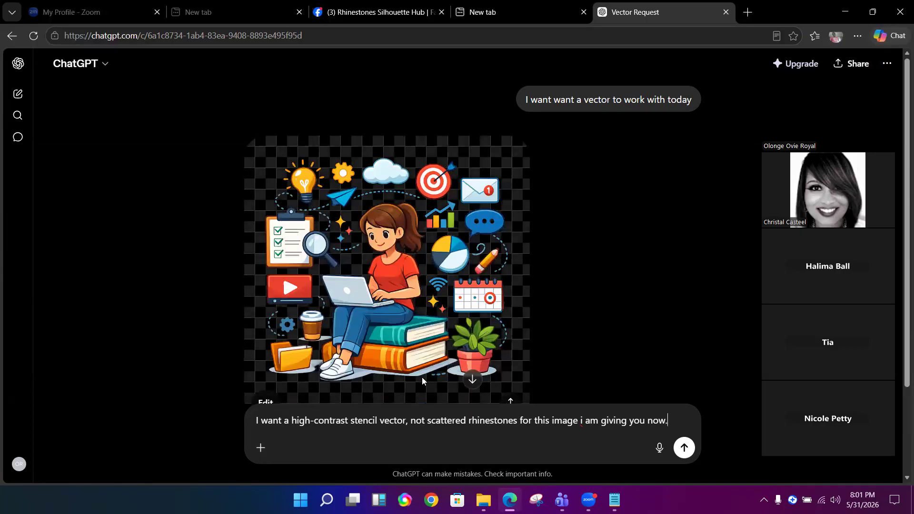
scroll(486, 337, down, 3)
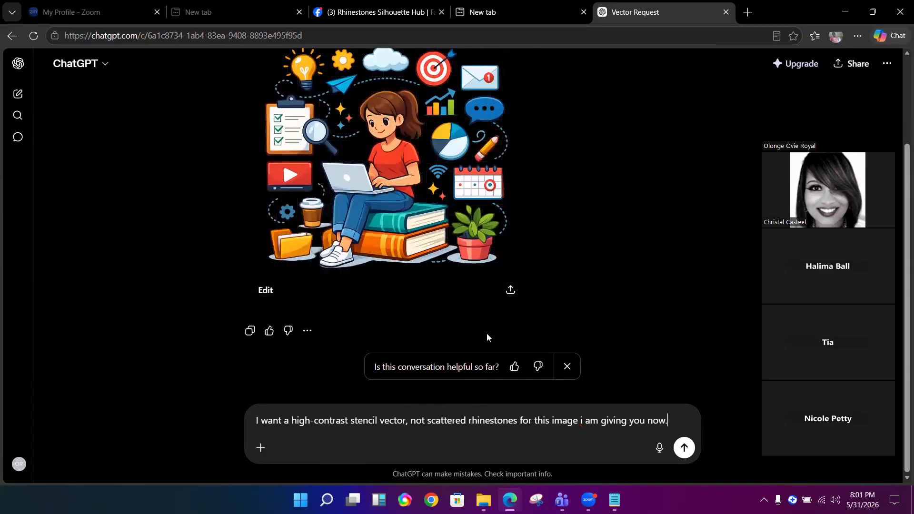
click(514, 368)
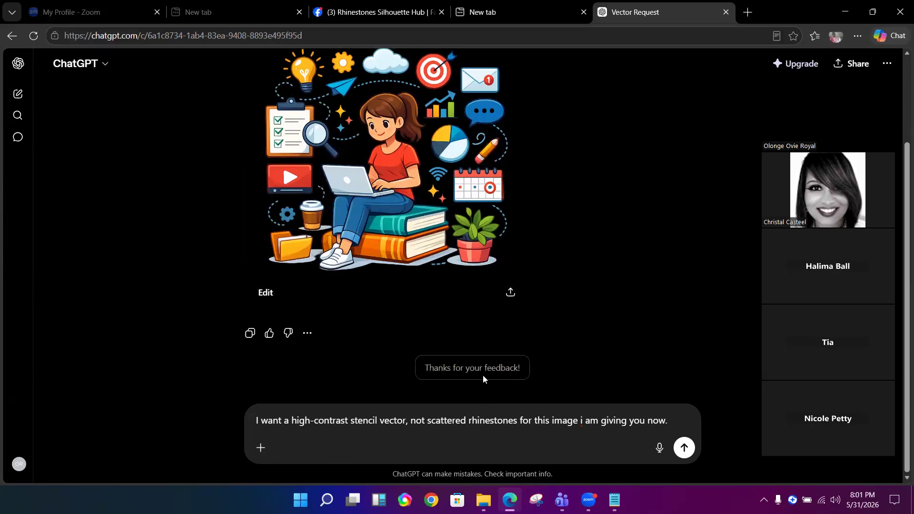
- Attach the Ussher photo from the Documents folder to the stencil vector request and send it
click(260, 448)
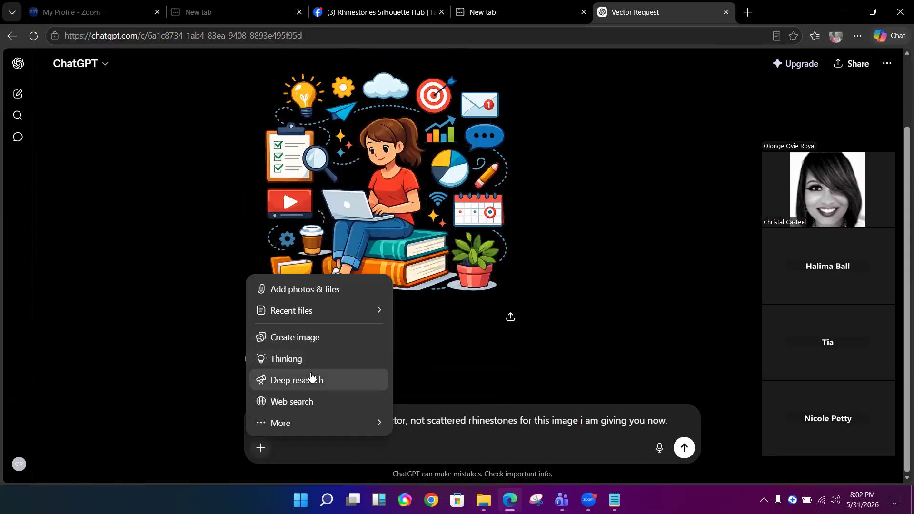
click(300, 290)
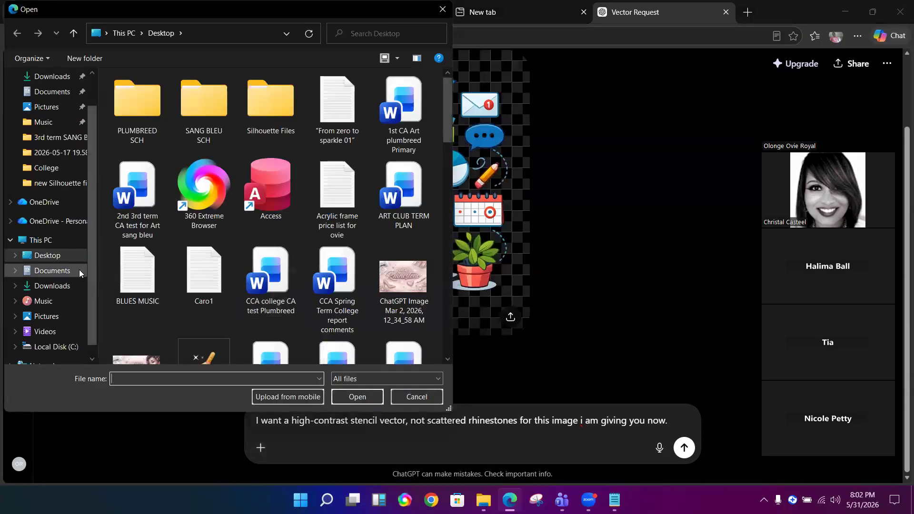
click(45, 93)
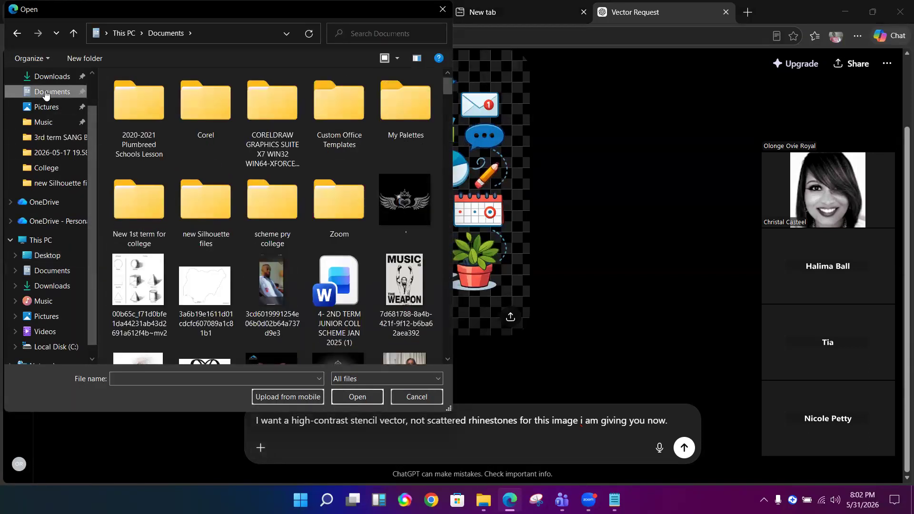
scroll(224, 187, down, 10)
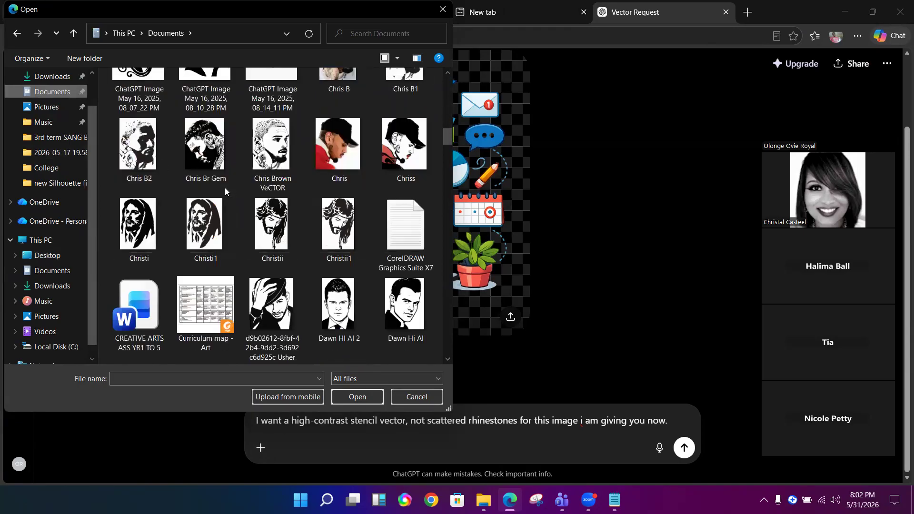
scroll(225, 188, down, 3)
scroll(224, 188, down, 5)
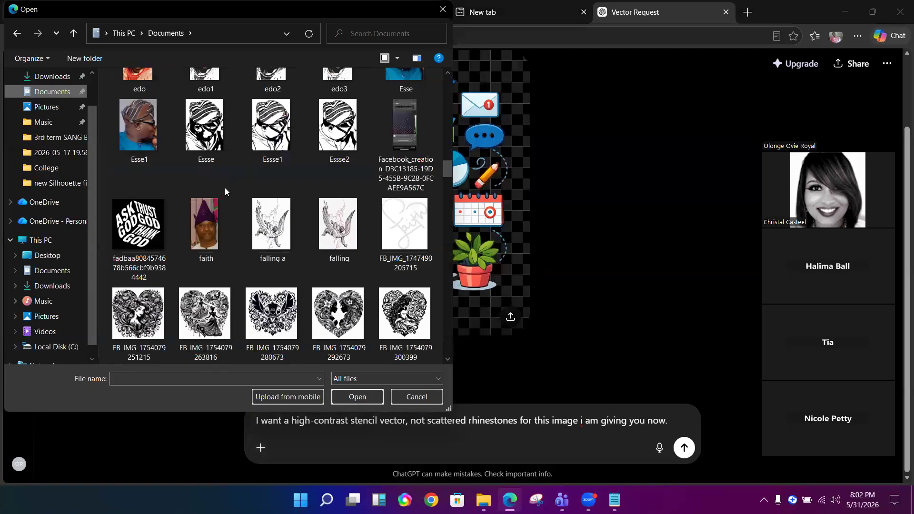
scroll(225, 188, down, 12)
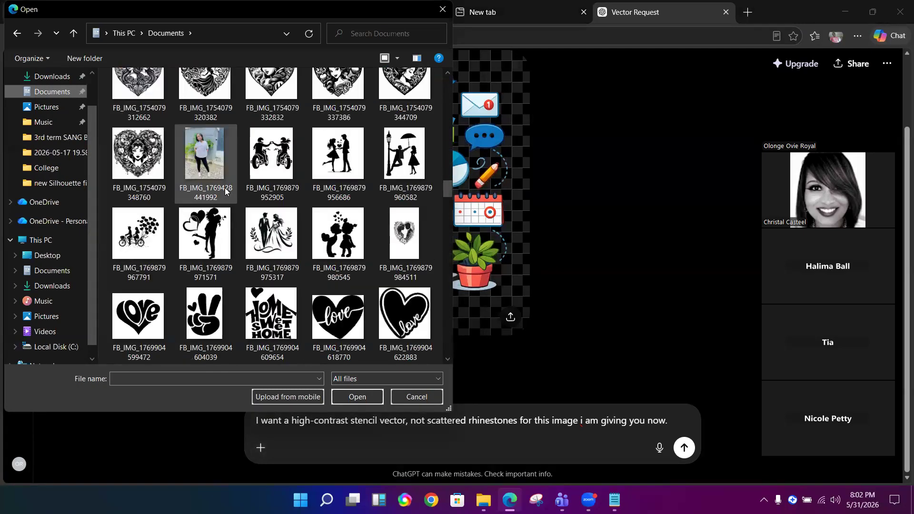
scroll(225, 191, down, 6)
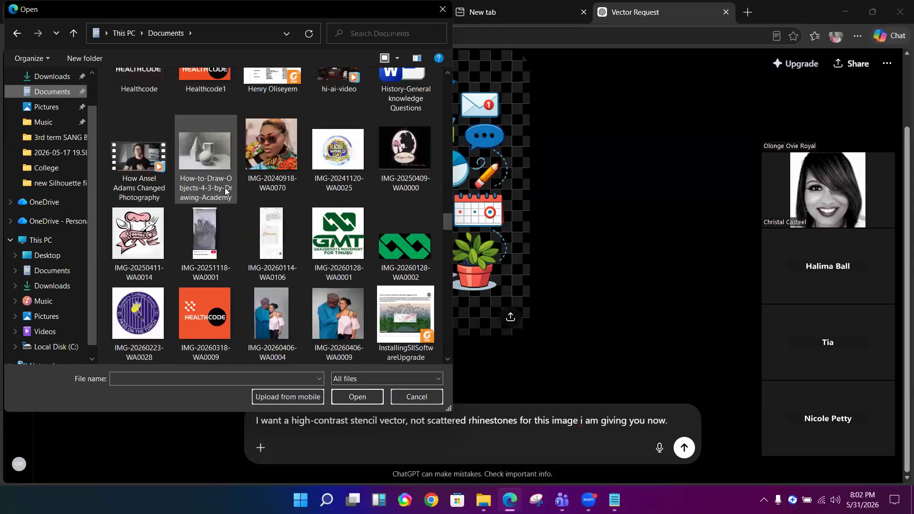
scroll(225, 189, down, 12)
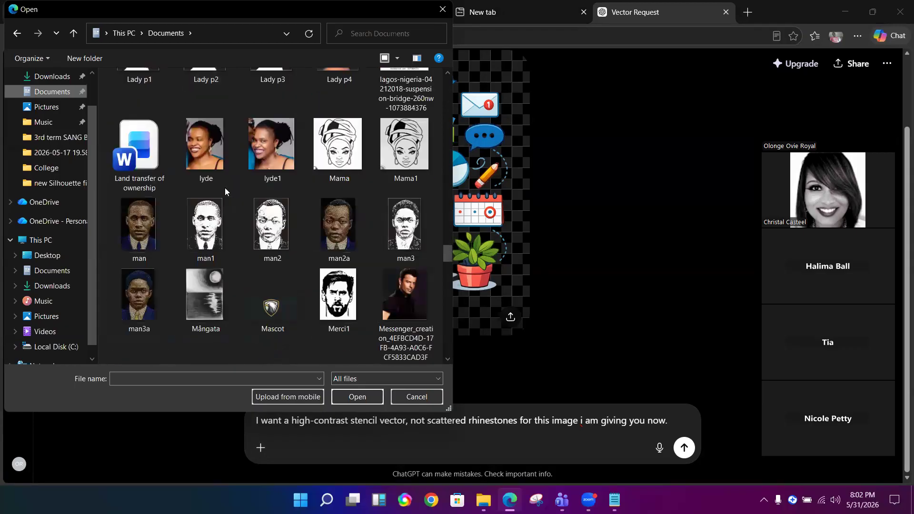
scroll(224, 187, down, 4)
scroll(224, 188, down, 4)
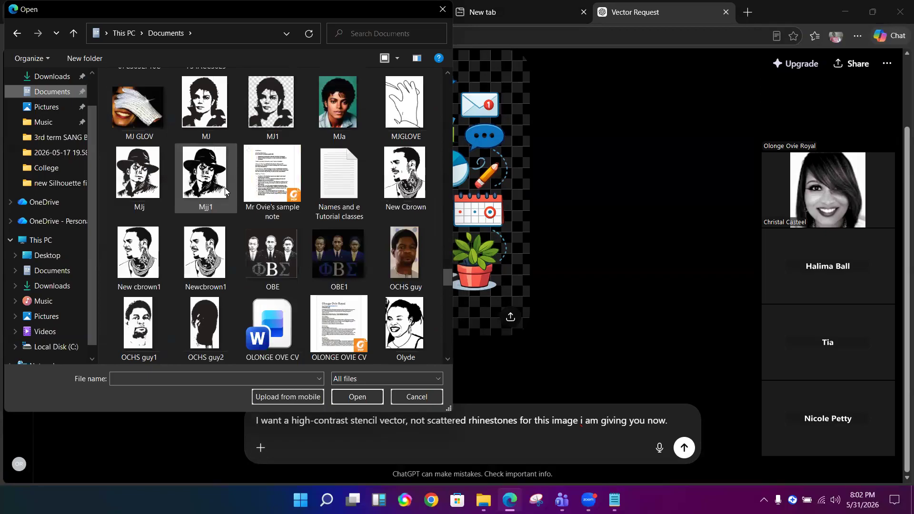
scroll(226, 191, down, 8)
scroll(225, 190, down, 4)
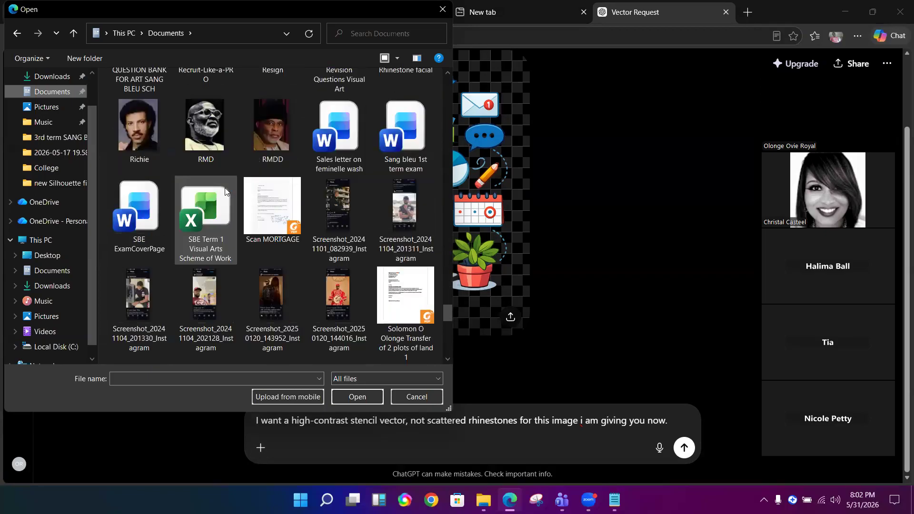
scroll(225, 190, down, 2)
scroll(225, 188, down, 6)
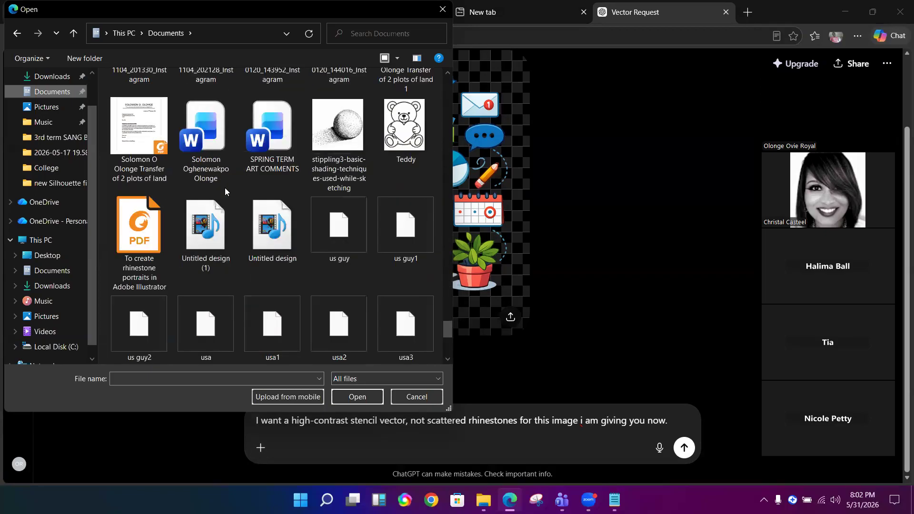
scroll(225, 188, down, 2)
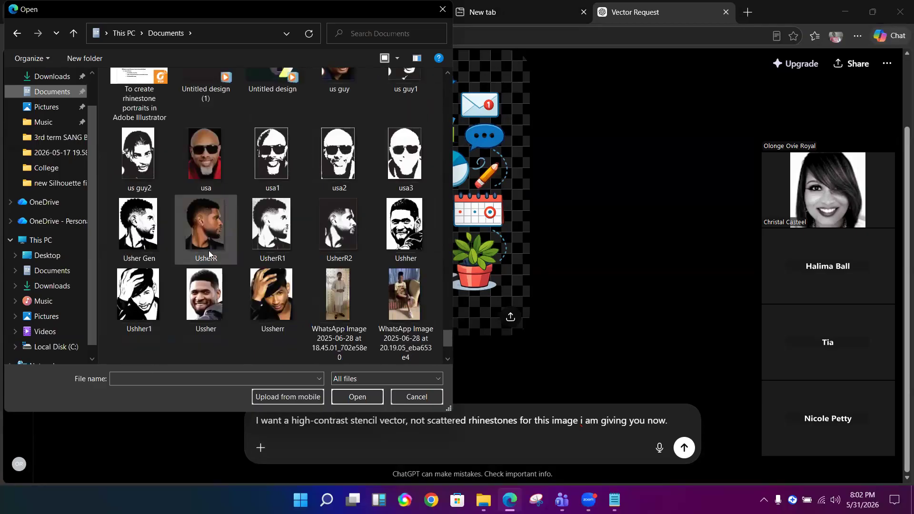
click(209, 294)
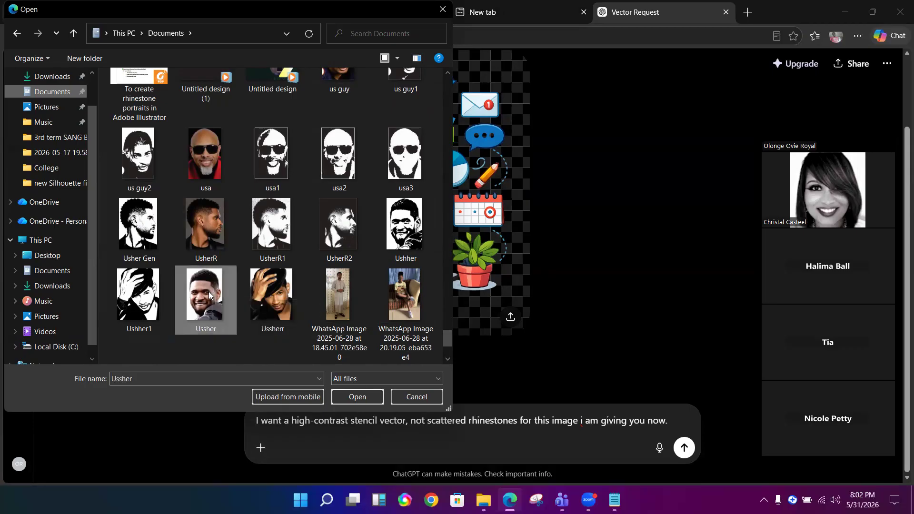
click(375, 396)
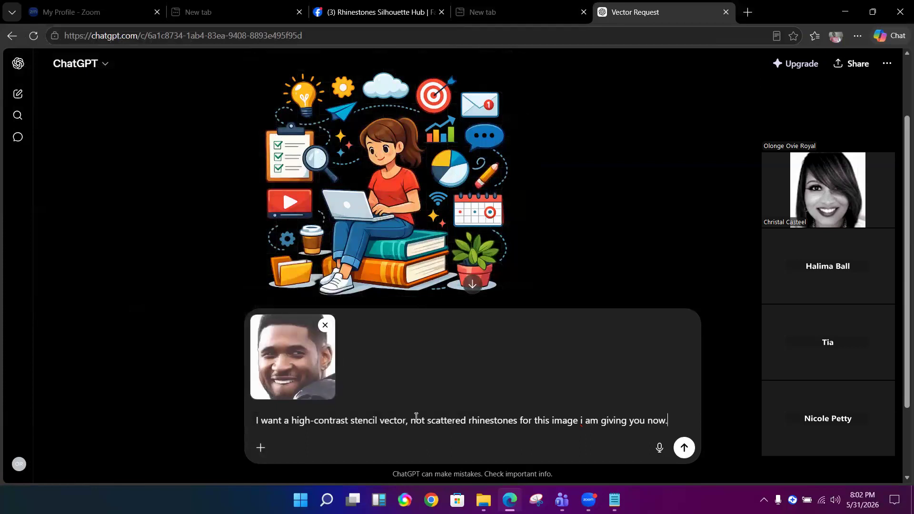
click(684, 448)
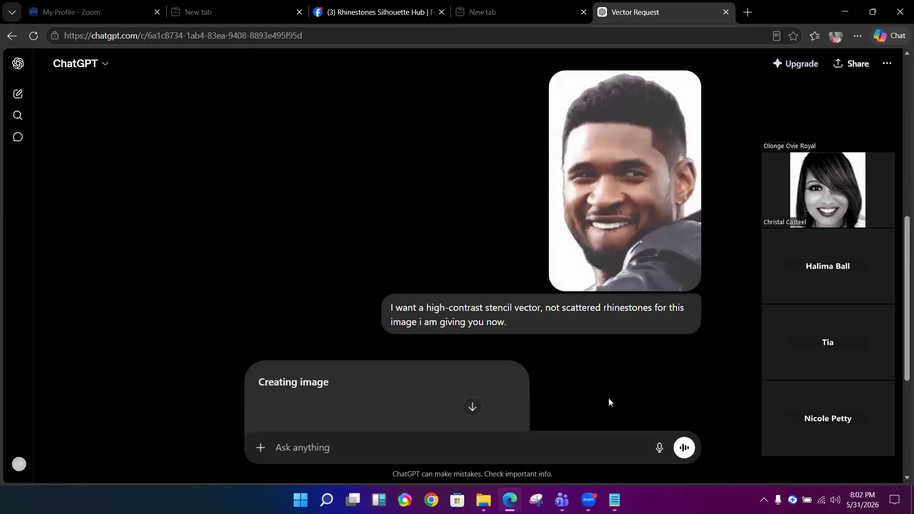
- Examine the generated black-and-white stencil portrait from the hair down to the jacket
scroll(527, 349, down, 4)
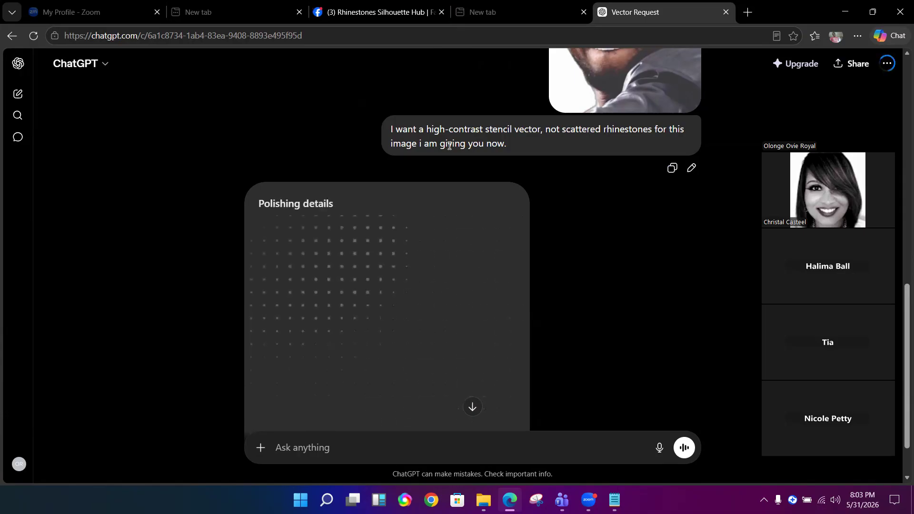
scroll(550, 230, down, 2)
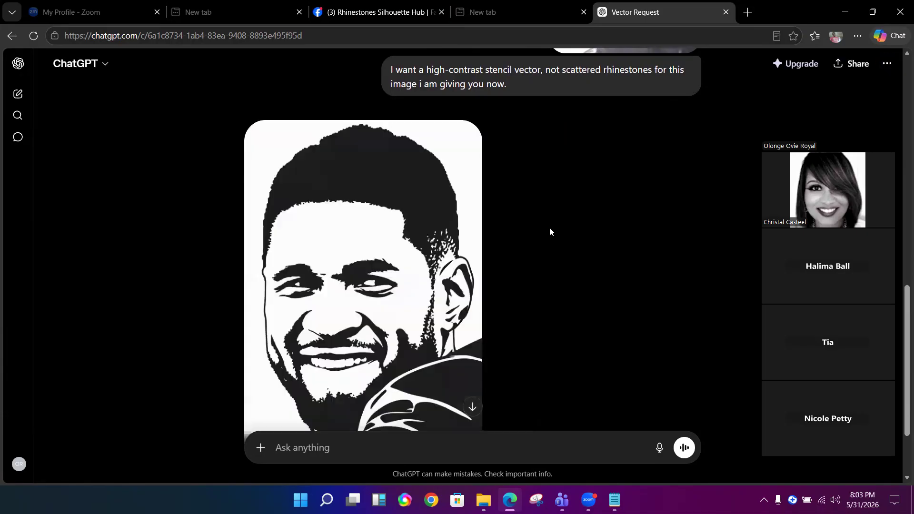
scroll(549, 231, down, 1)
scroll(550, 232, down, 1)
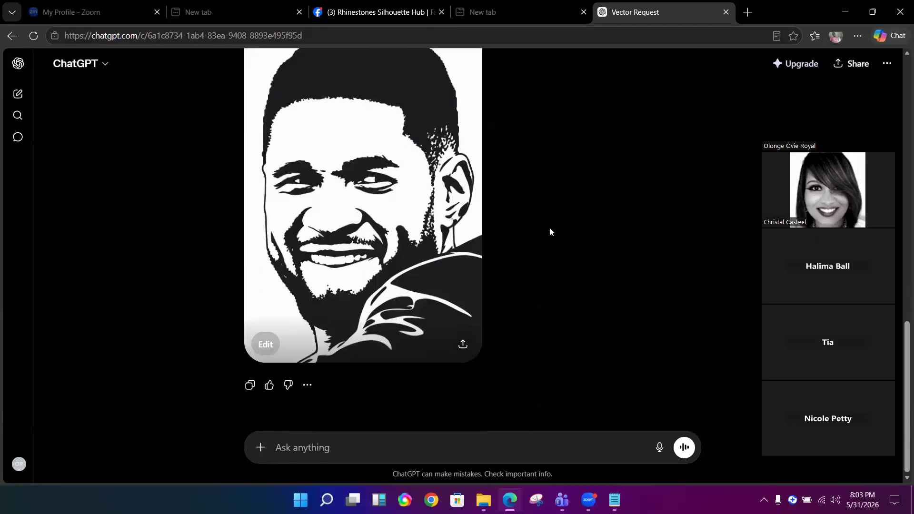
scroll(549, 231, up, 2)
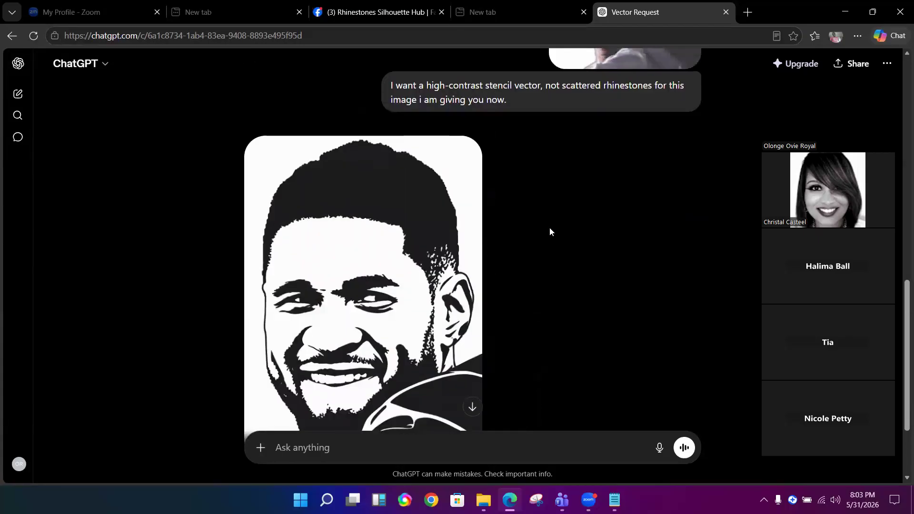
scroll(549, 235, down, 2)
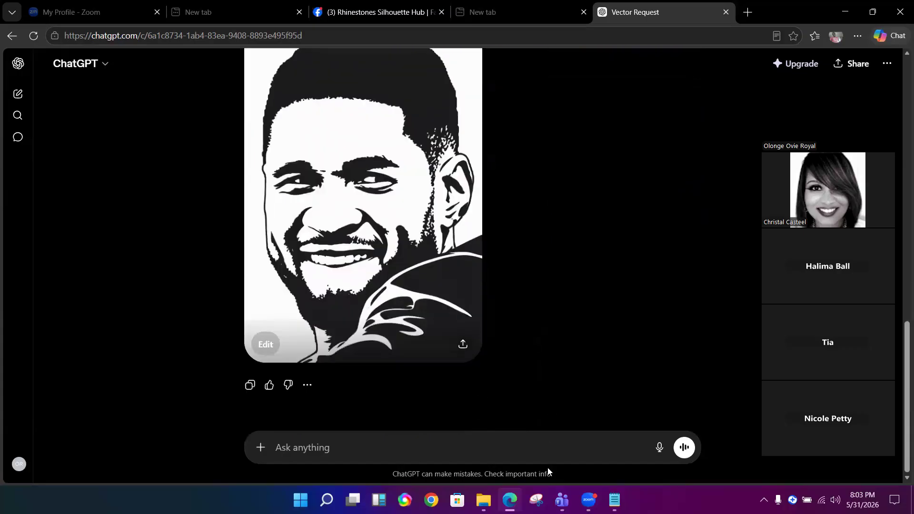
- Copy the Notepad prompt beginning "Convert this image into a high-contrast stencil vector outline suitable for rhinestone design"
click(614, 499)
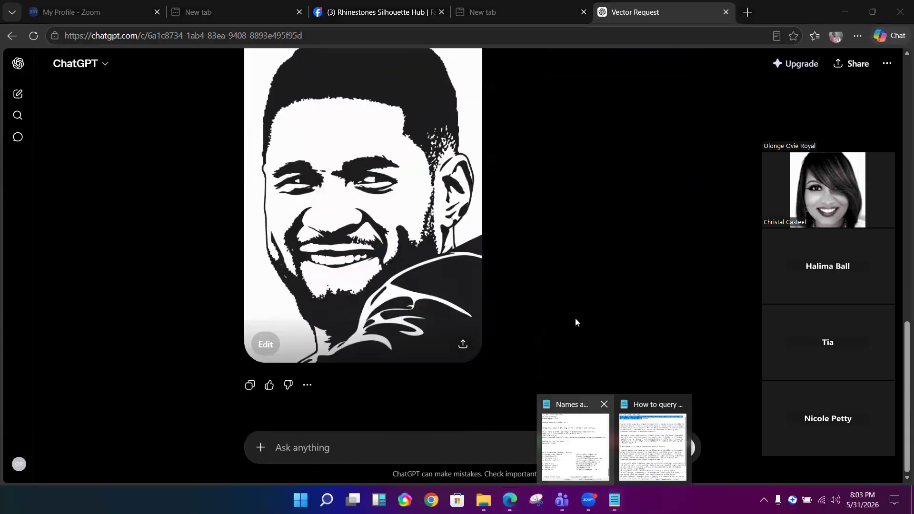
click(651, 442)
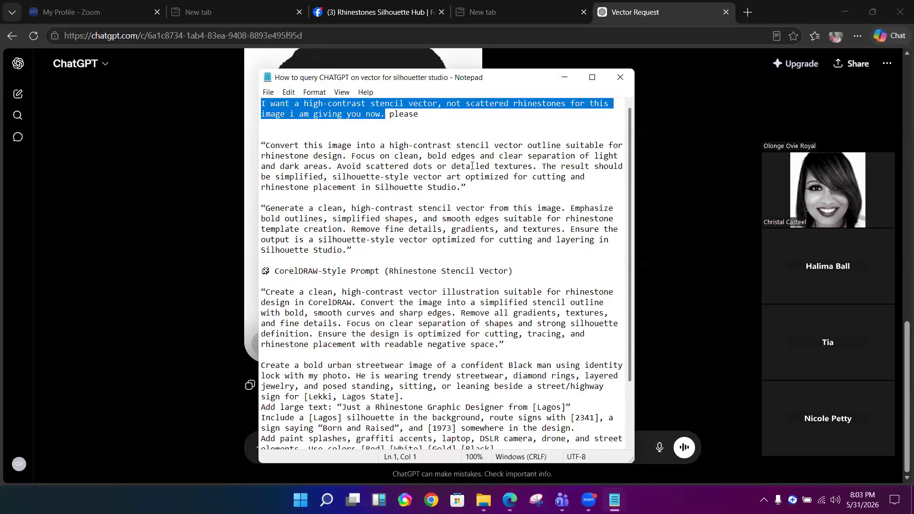
click(466, 187)
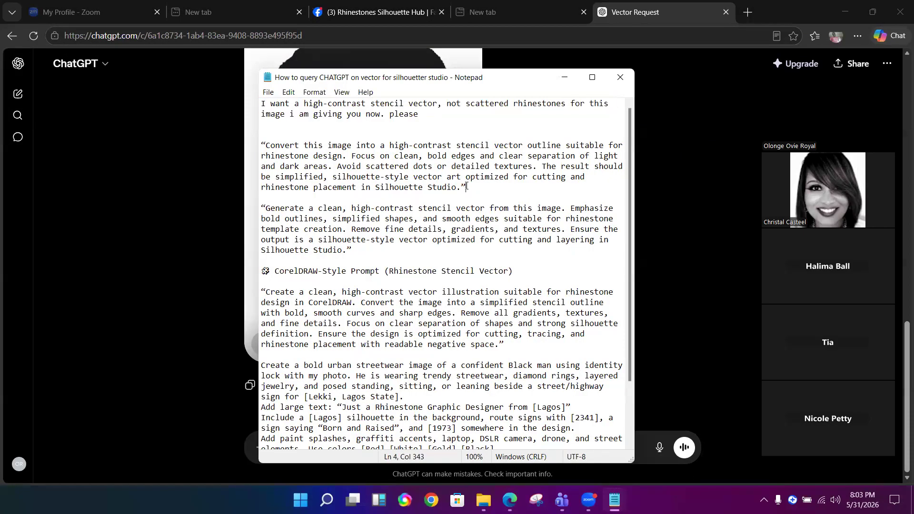
shift+click(260, 145)
key(ctrl+c)
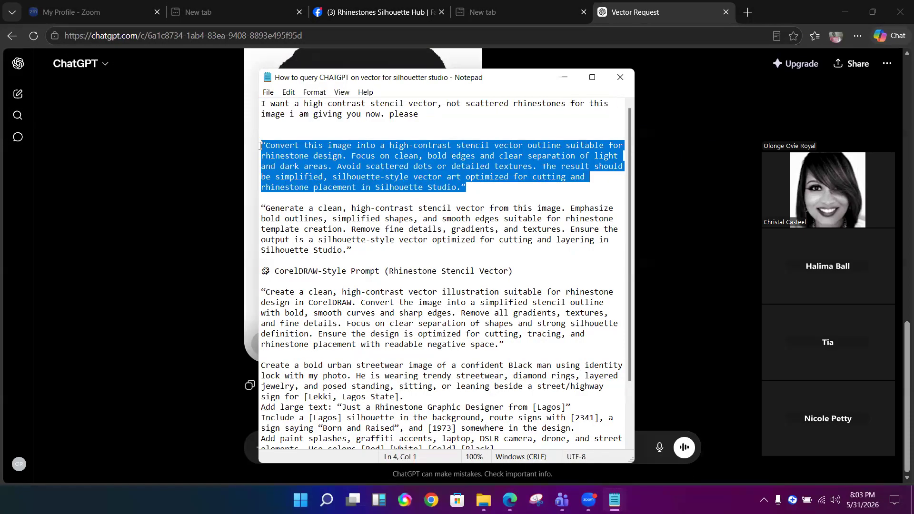
click(566, 78)
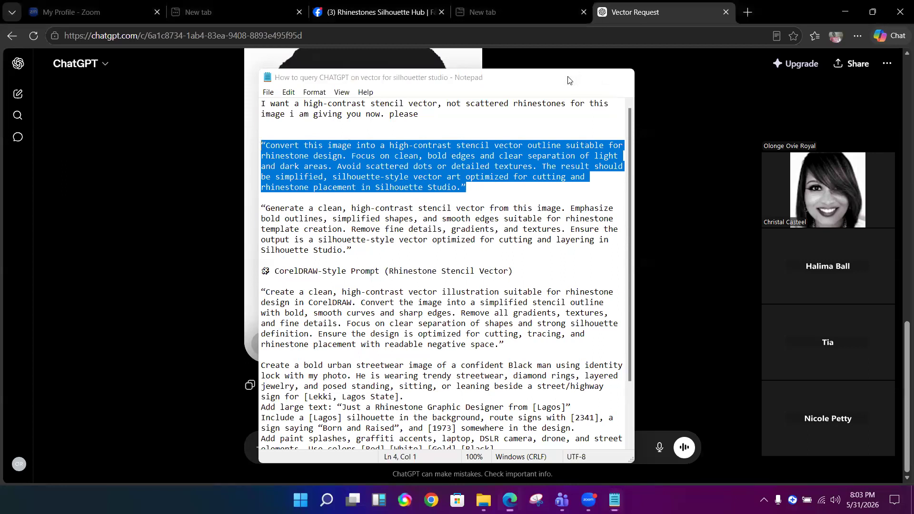
- Send ChatGPT the message "same with the Usher picture" followed by the copied stencil vector outline prompt
click(353, 450)
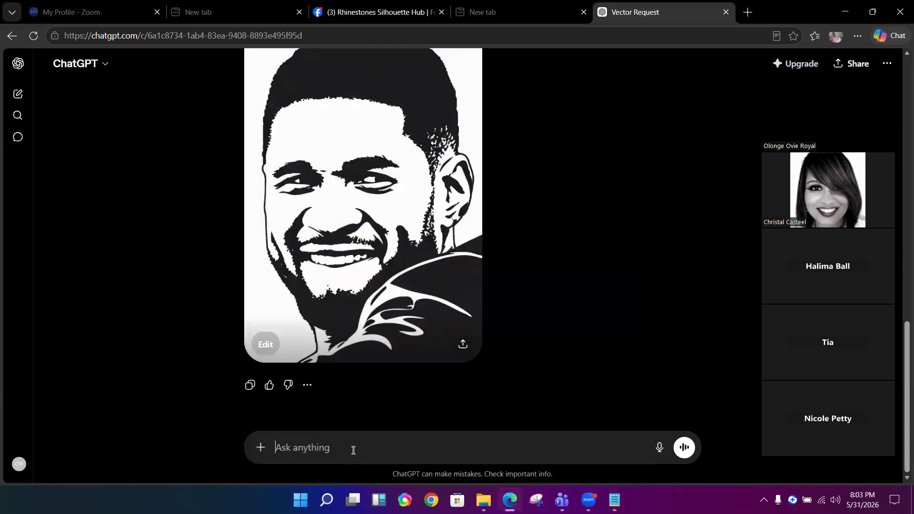
text(sam)
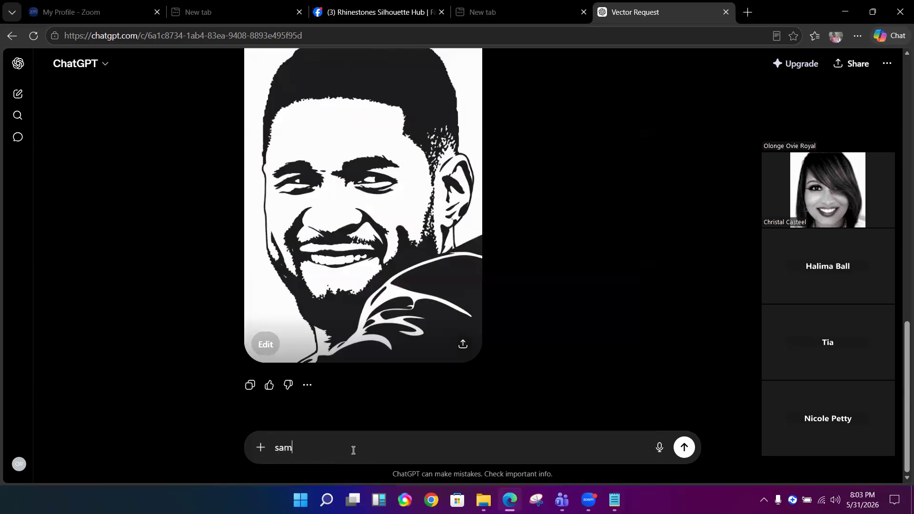
text(e with the Usher picture)
key(ctrl+v)
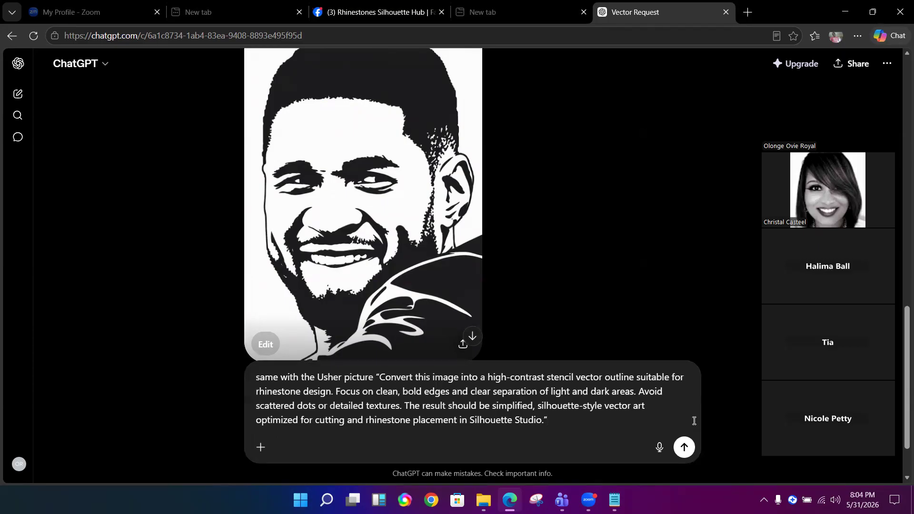
click(684, 447)
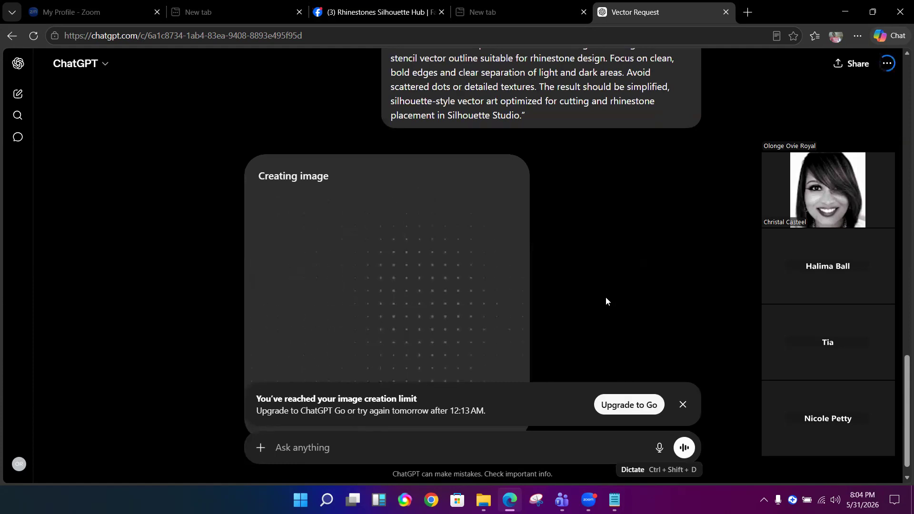
- Dismiss the image creation limit notice and compare the newly generated stencil portrait with the first one
scroll(606, 301, up, 2)
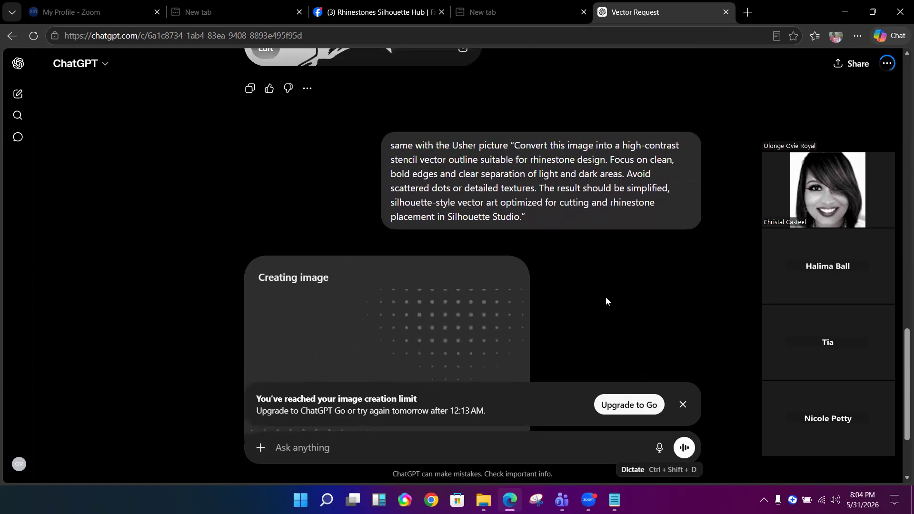
scroll(606, 300, up, 5)
scroll(606, 300, up, 1)
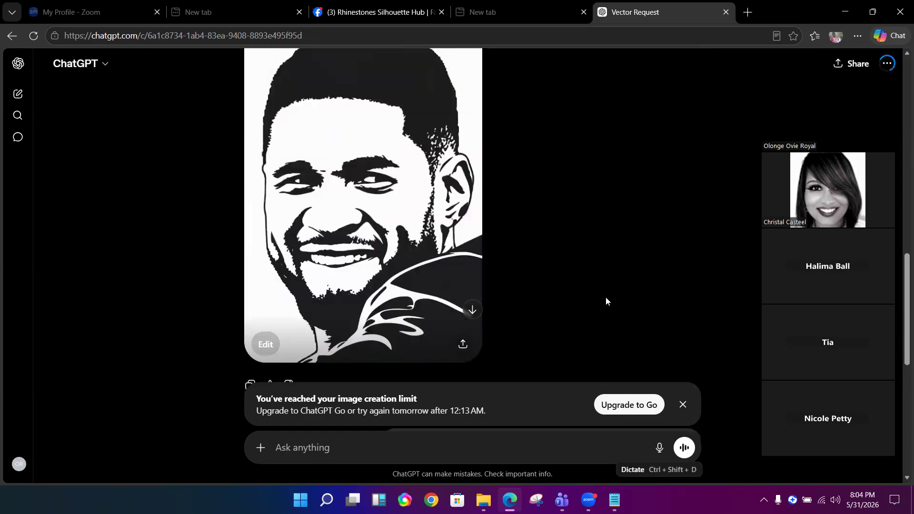
scroll(606, 301, down, 6)
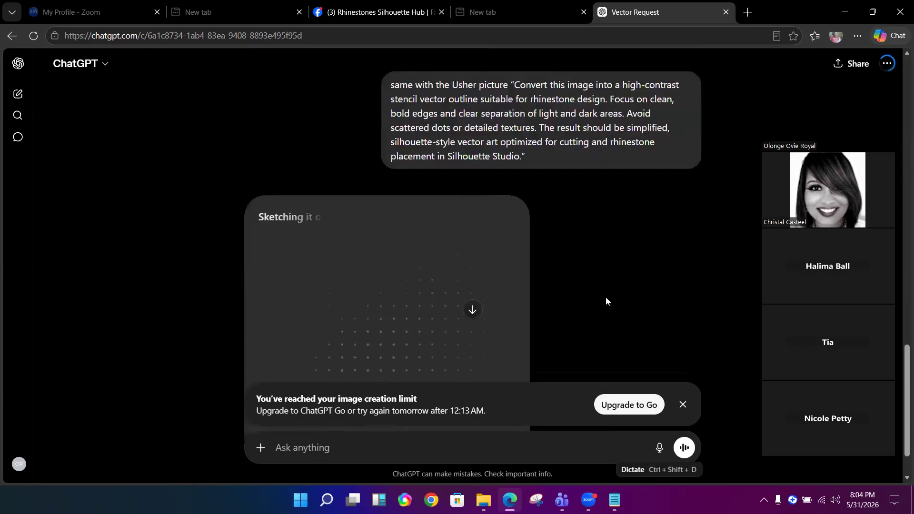
scroll(606, 301, down, 1)
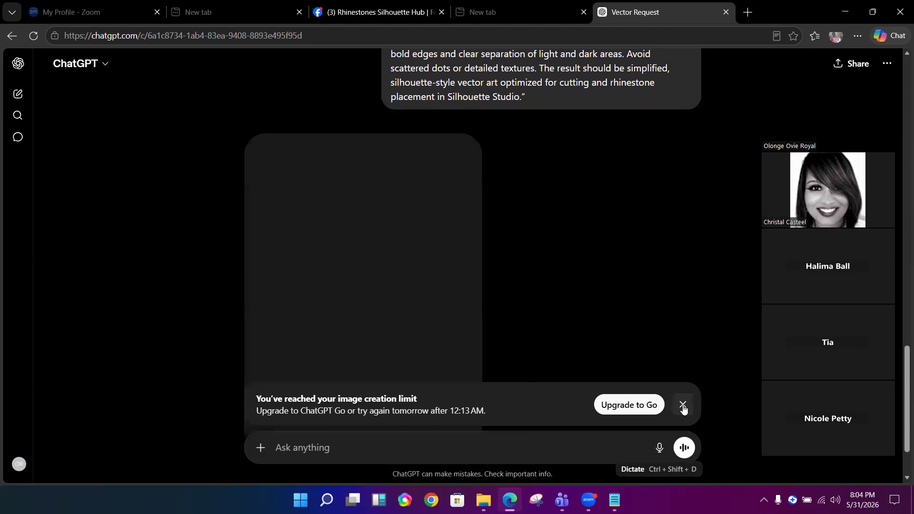
click(682, 405)
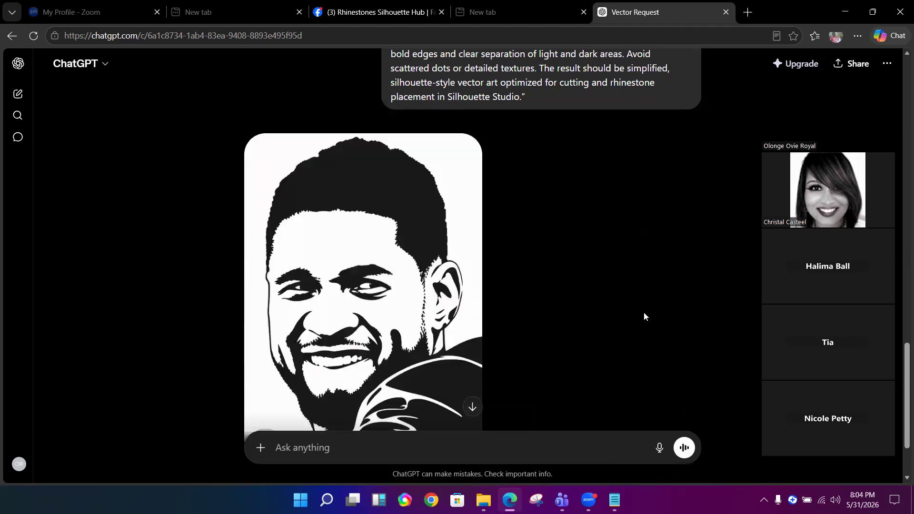
scroll(644, 312, down, 2)
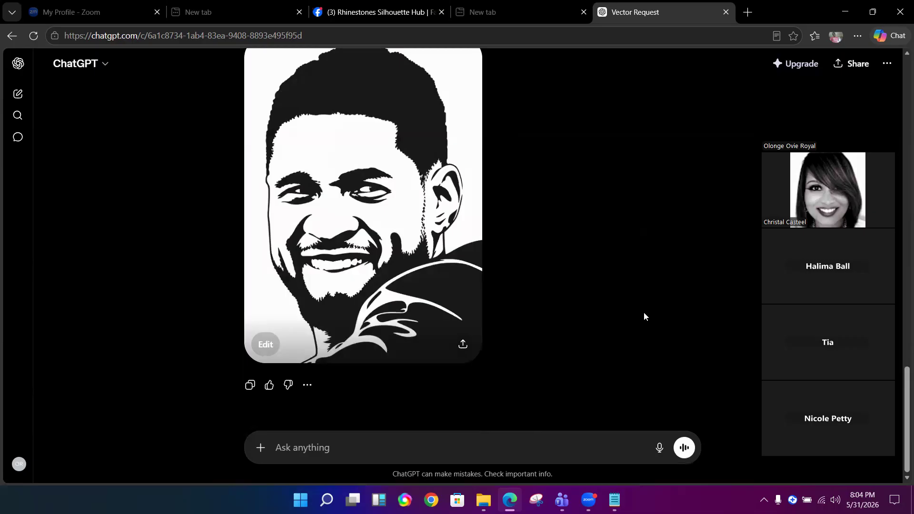
scroll(644, 312, up, 10)
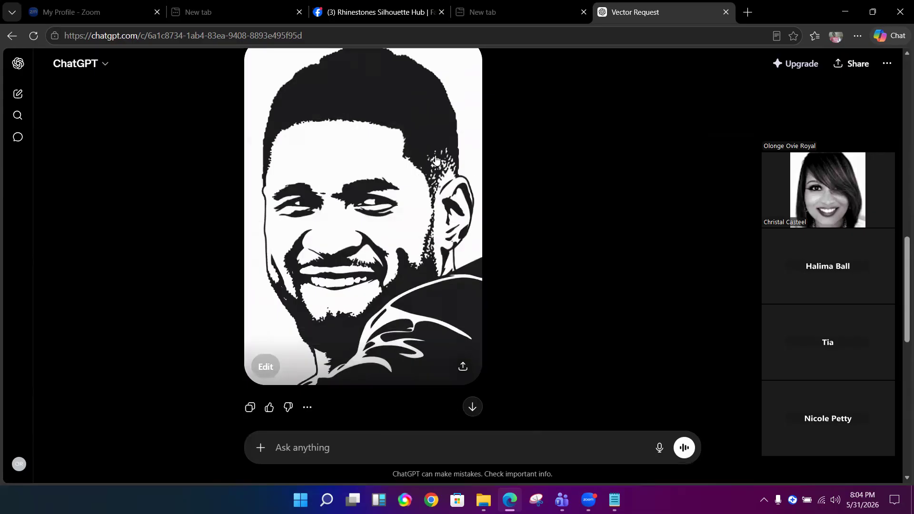
scroll(436, 159, down, 10)
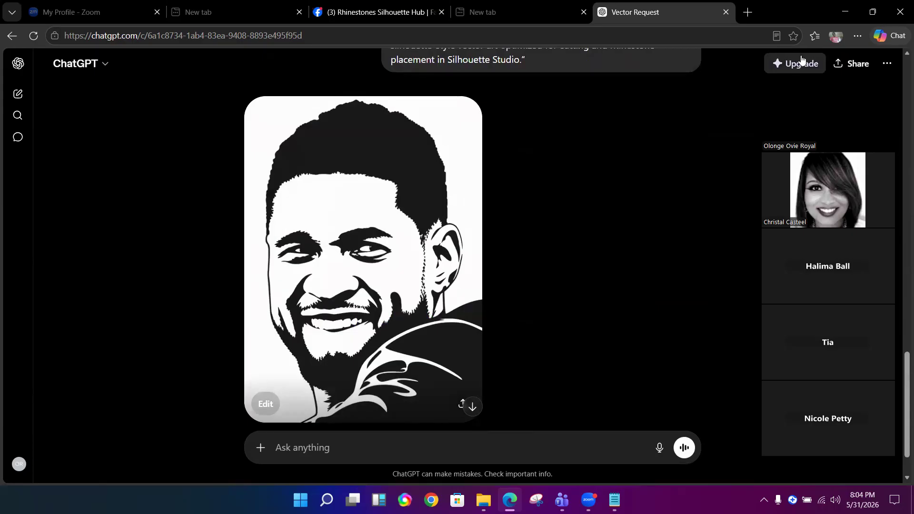
- Minimize the browser and the Documents window, and launch Silhouette Studio
right_click(378, 244)
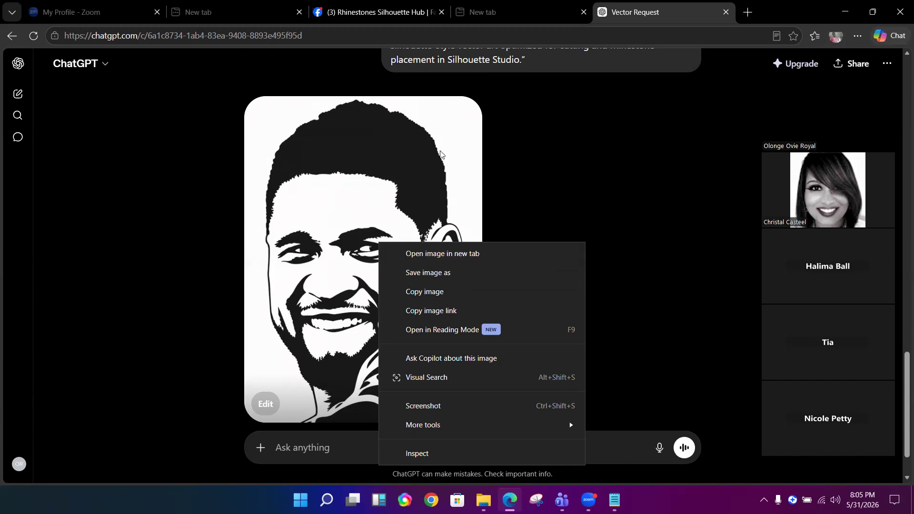
click(842, 13)
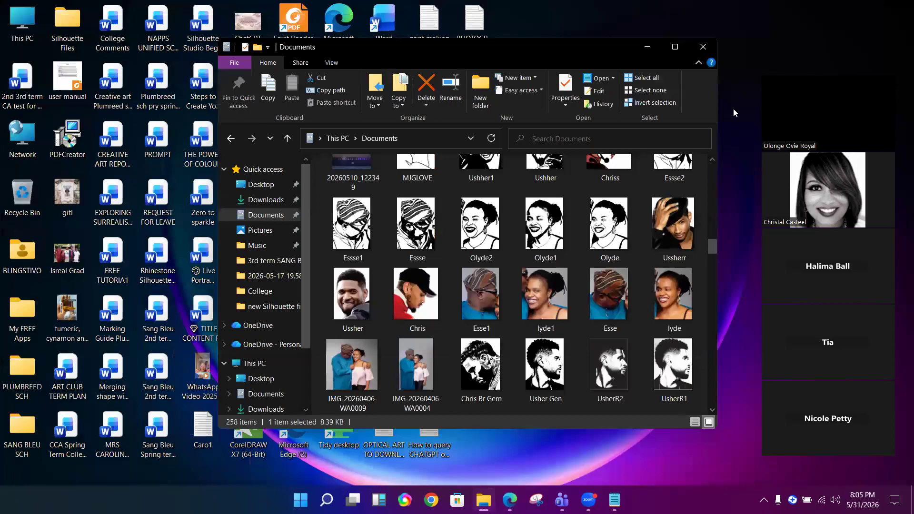
click(647, 47)
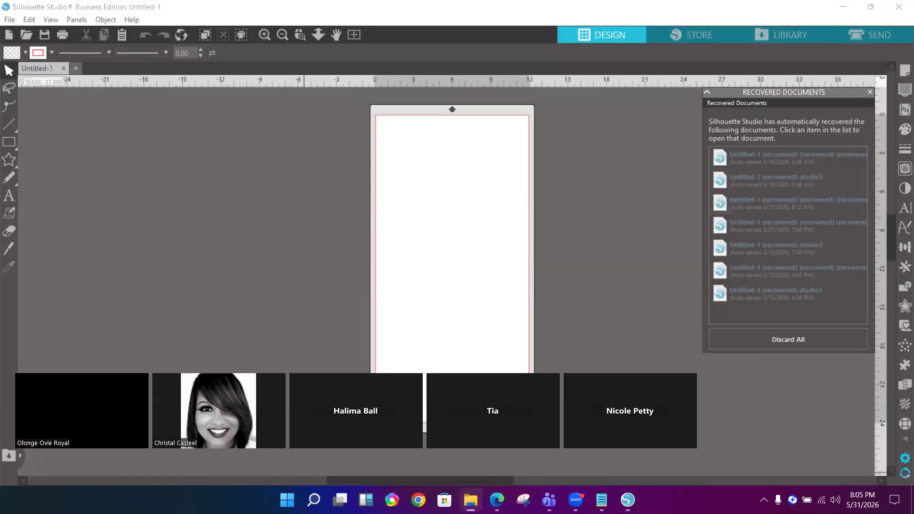
click(469, 499)
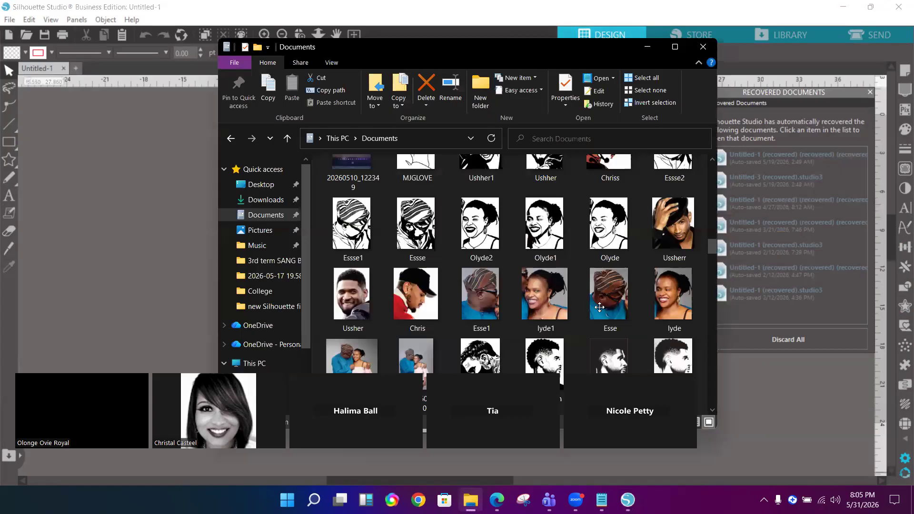
scroll(467, 294, down, 3)
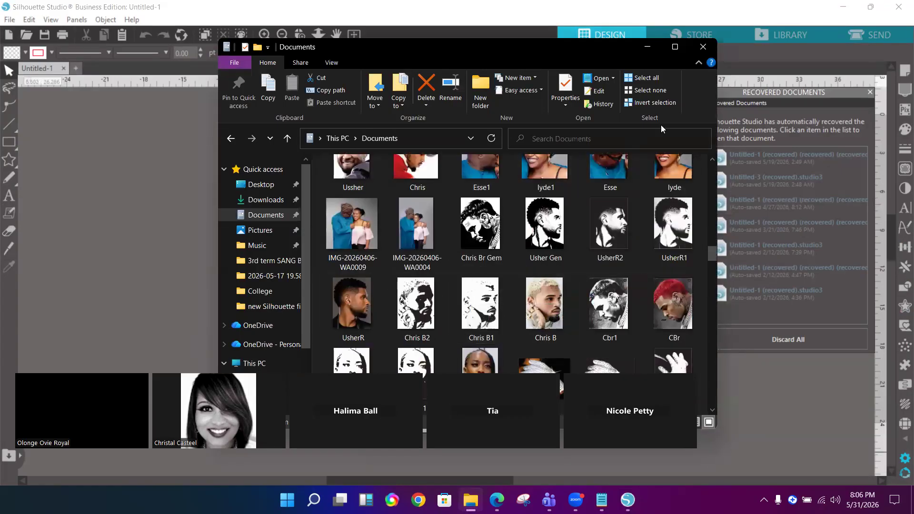
click(646, 49)
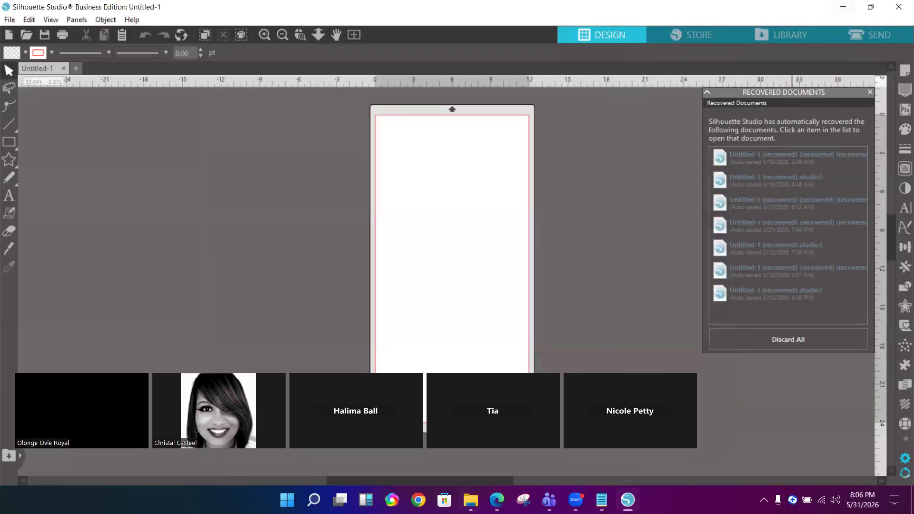
- Return to the ChatGPT conversation in the browser and examine both stencil versions for differences in hair, beard and edge detail
click(497, 500)
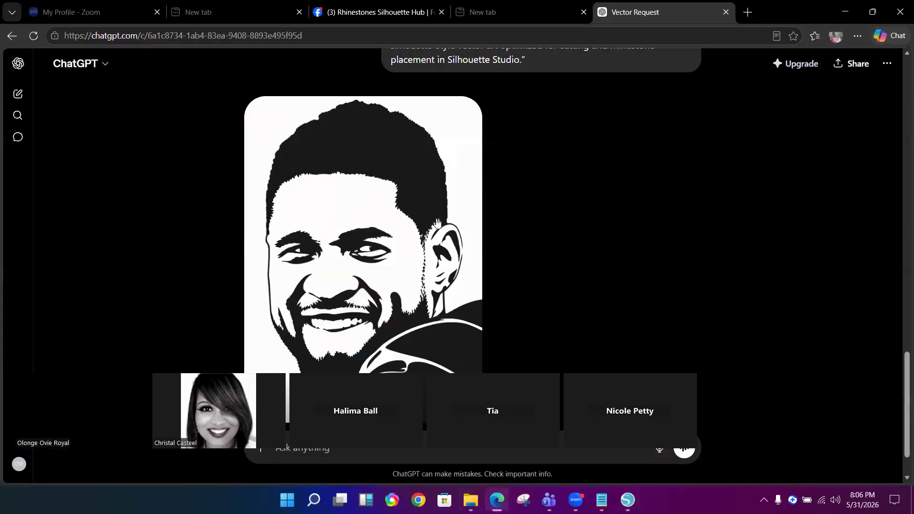
scroll(437, 221, up, 5)
scroll(437, 221, up, 5)
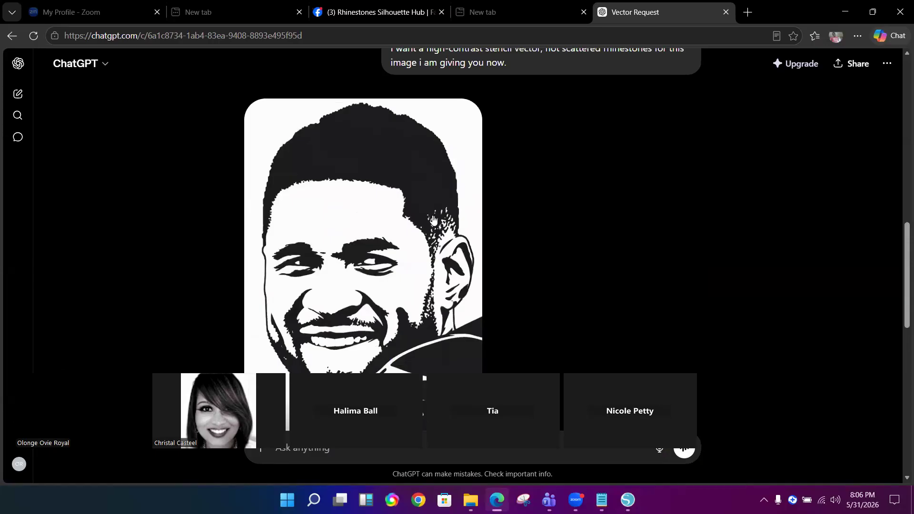
scroll(437, 221, down, 10)
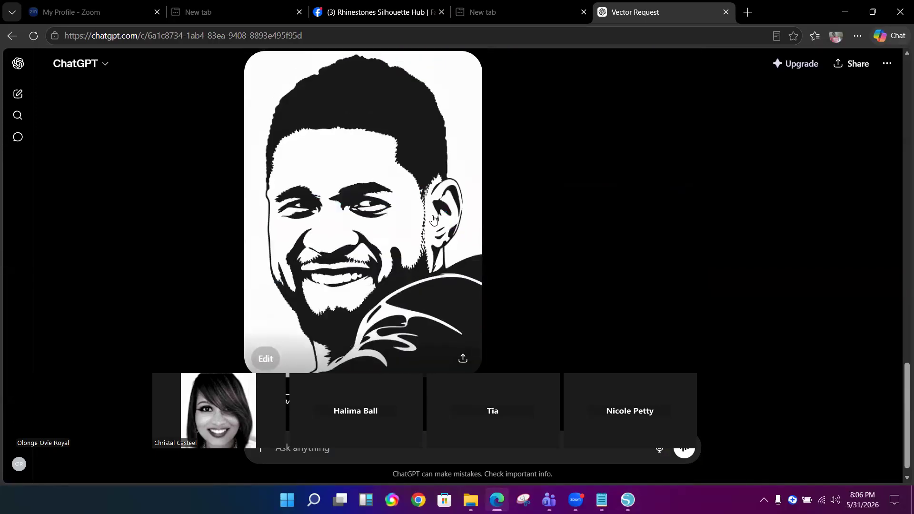
scroll(432, 218, down, 7)
scroll(432, 219, up, 5)
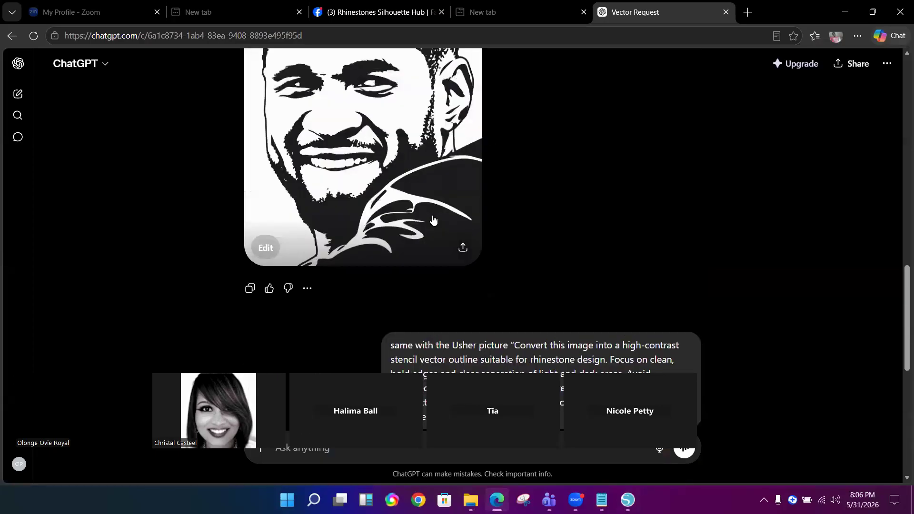
scroll(433, 219, down, 8)
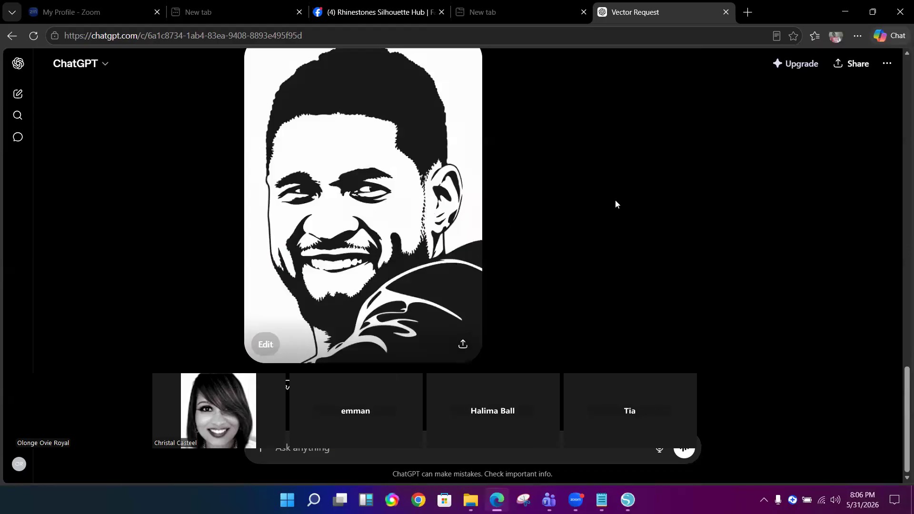
- Save the second generated stencil portrait to the Downloads folder as a PNG image named "Usher O"
right_click(352, 192)
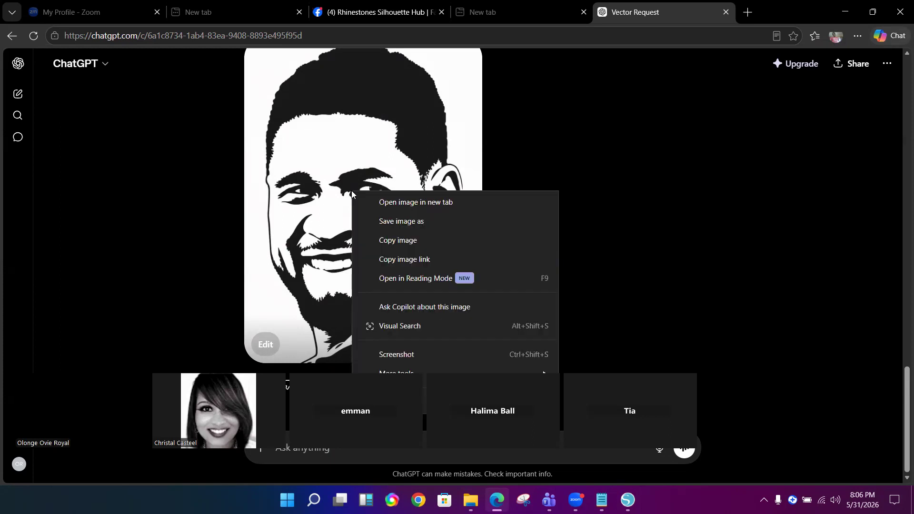
click(400, 221)
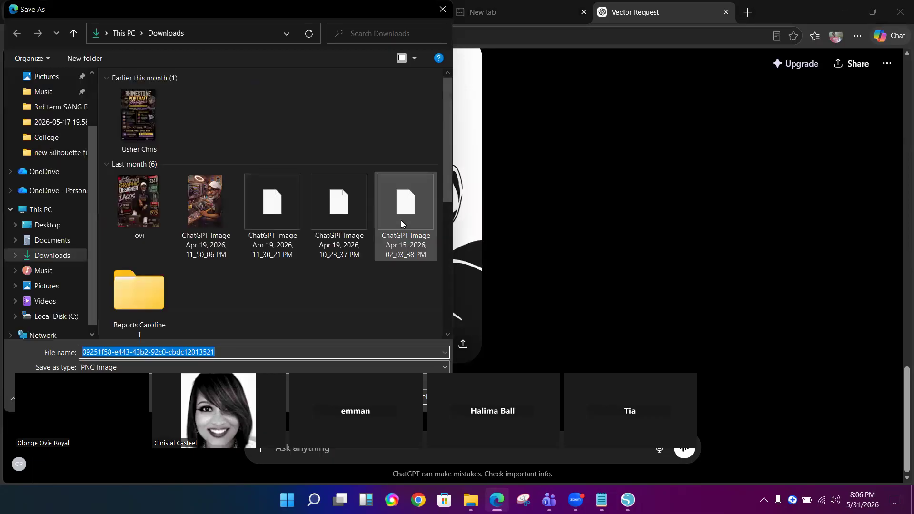
text(Usher)
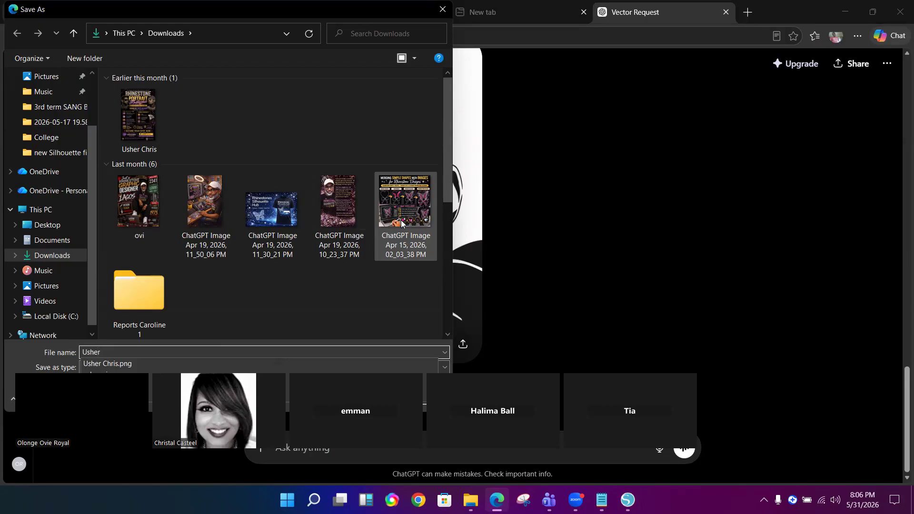
text( O)
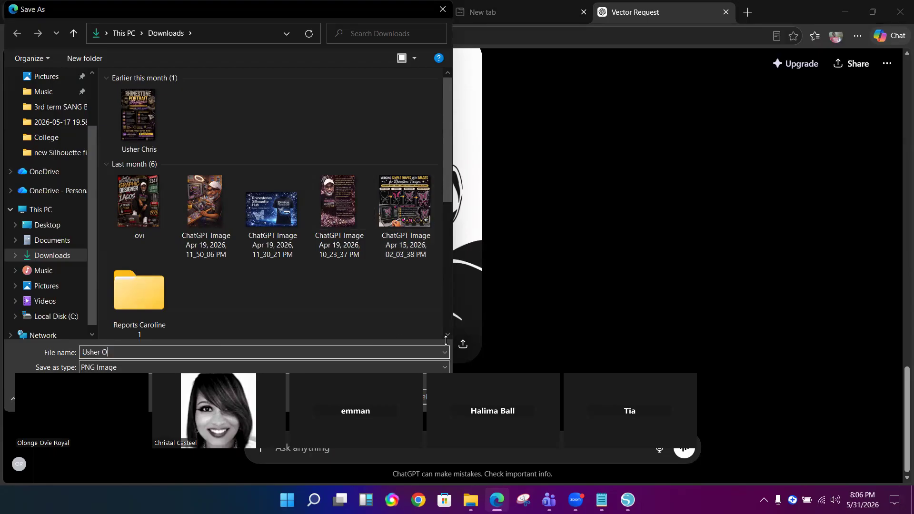
key(Return)
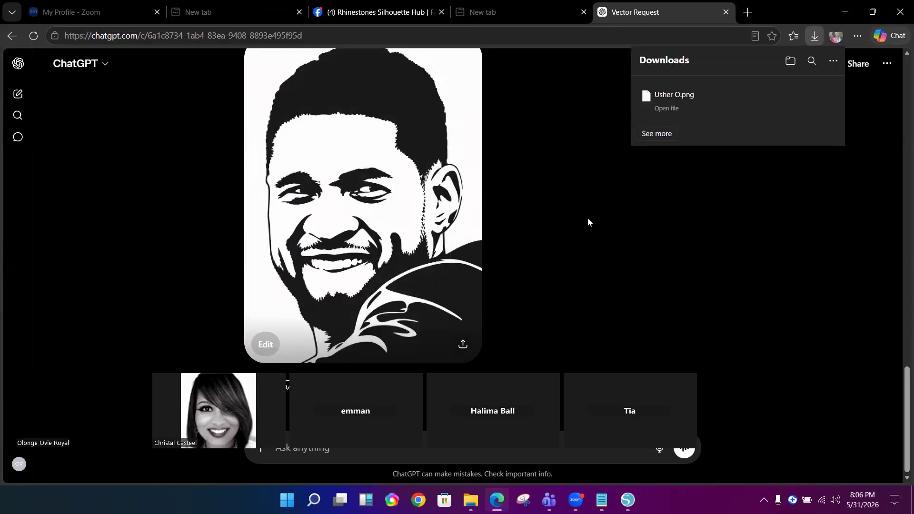
- Minimize the browser, bring up the Documents folder and look through its files for the saved stencil portrait
click(844, 7)
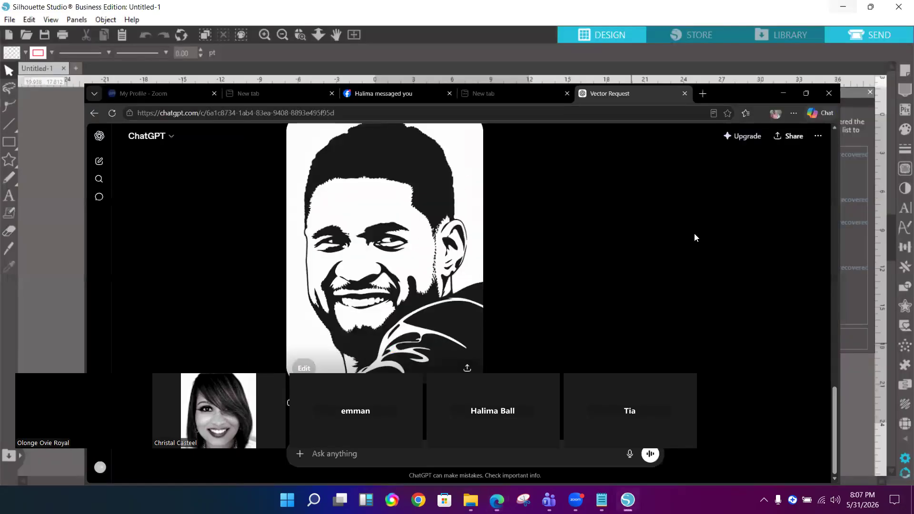
click(469, 497)
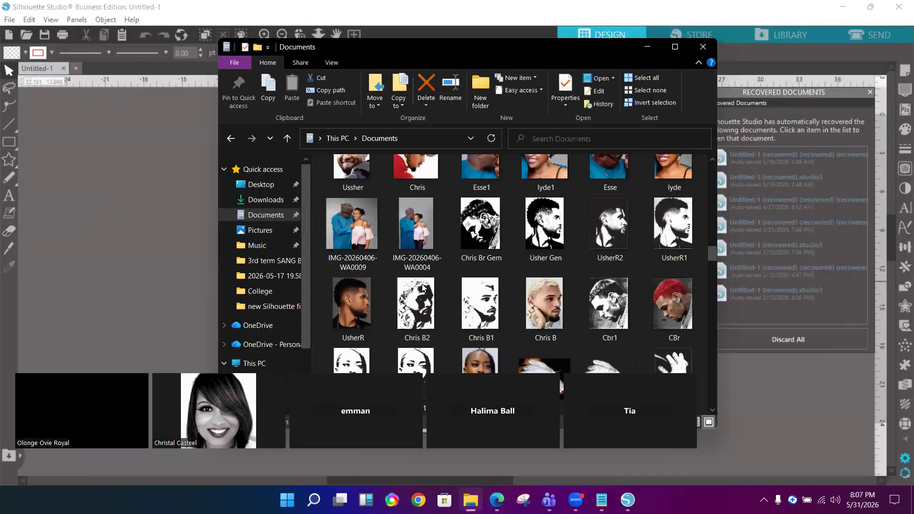
scroll(422, 286, down, 15)
scroll(422, 284, down, 15)
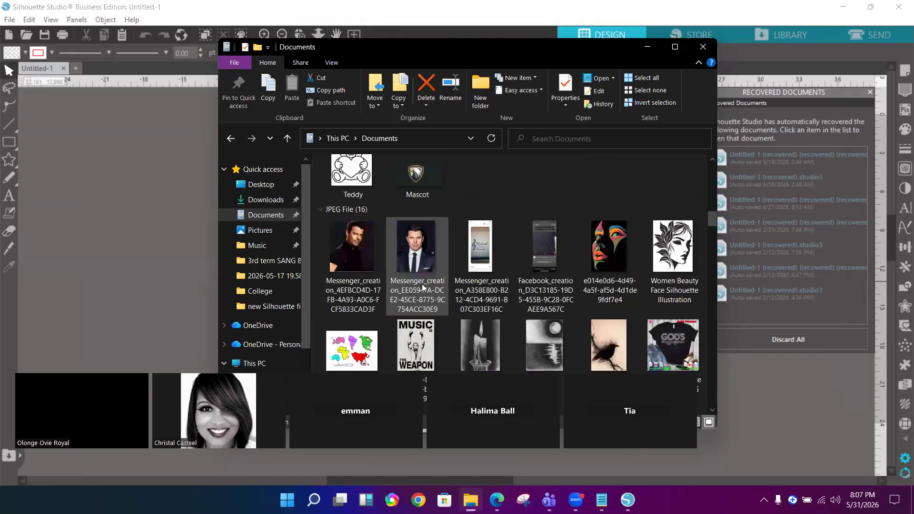
scroll(422, 286, down, 5)
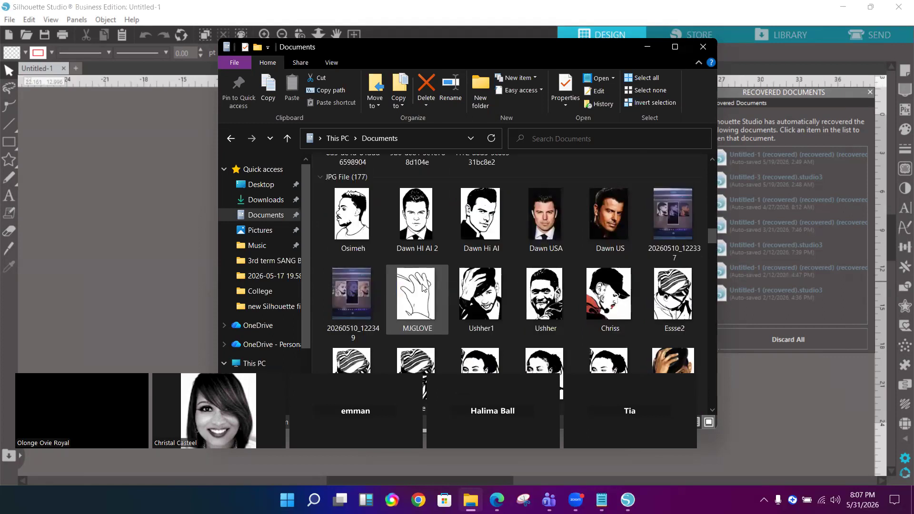
scroll(422, 283, down, 5)
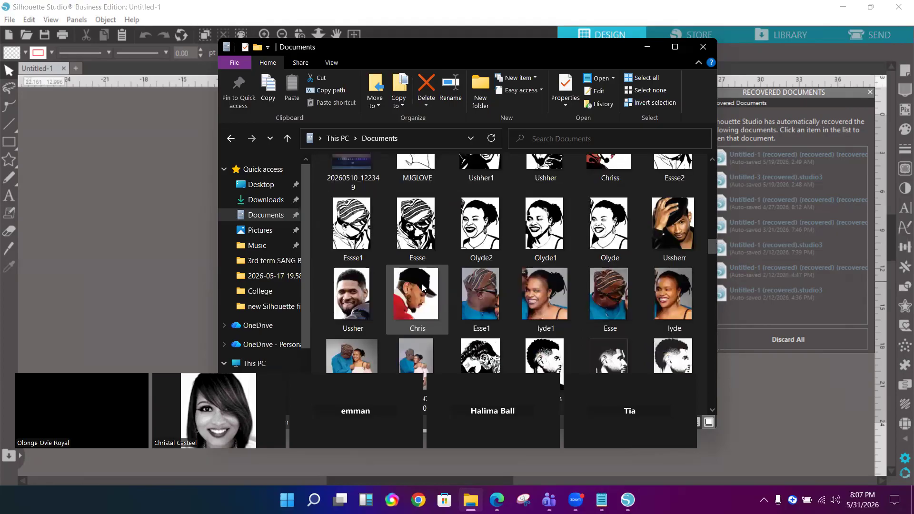
scroll(422, 284, down, 10)
scroll(423, 286, down, 20)
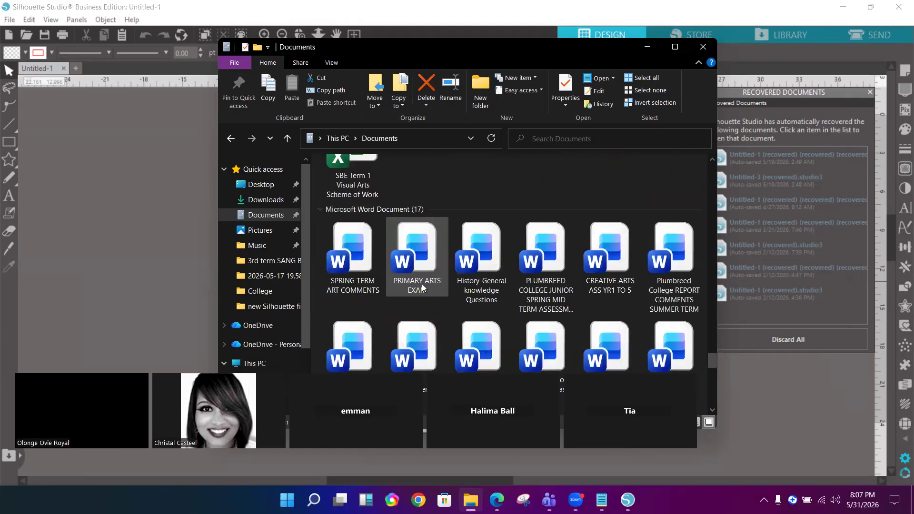
scroll(422, 287, up, 1)
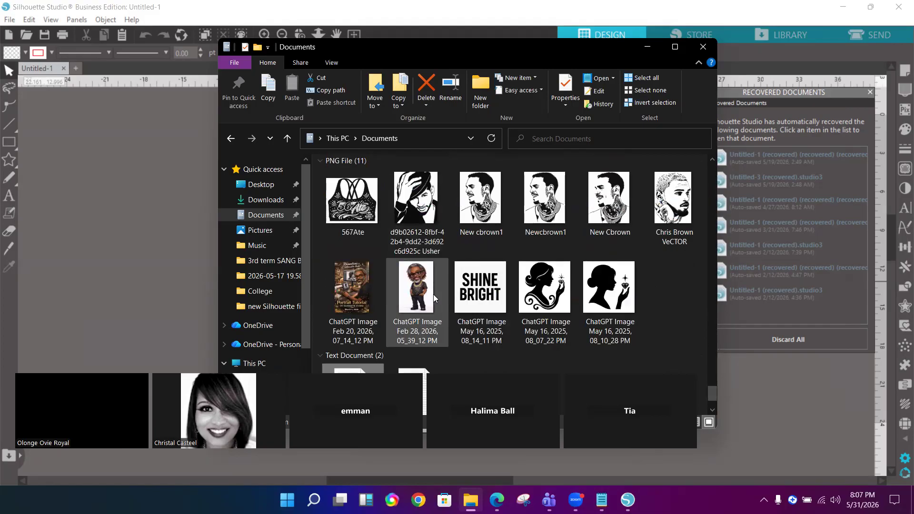
scroll(433, 294, up, 10)
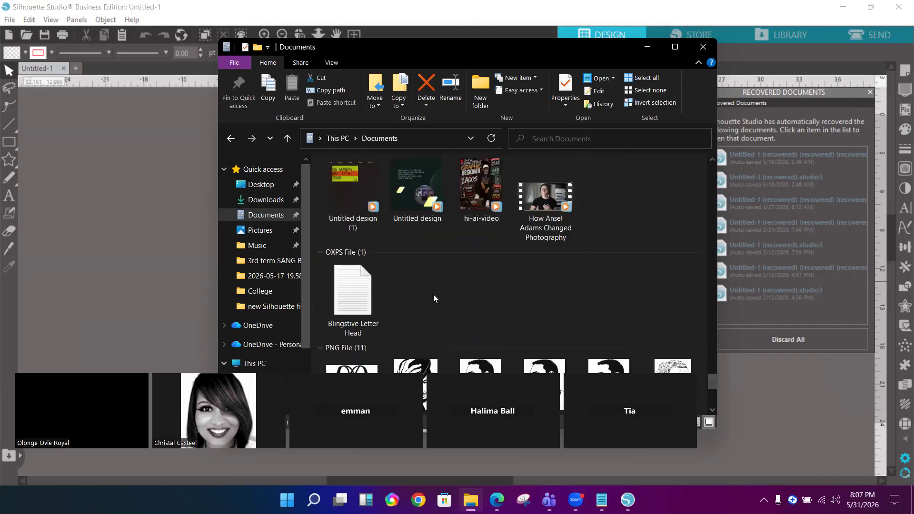
scroll(433, 298, up, 10)
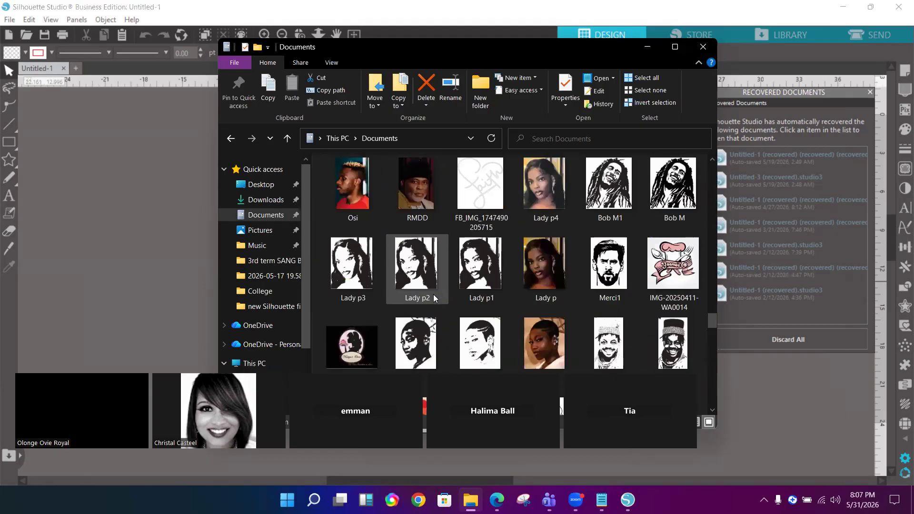
scroll(434, 298, up, 5)
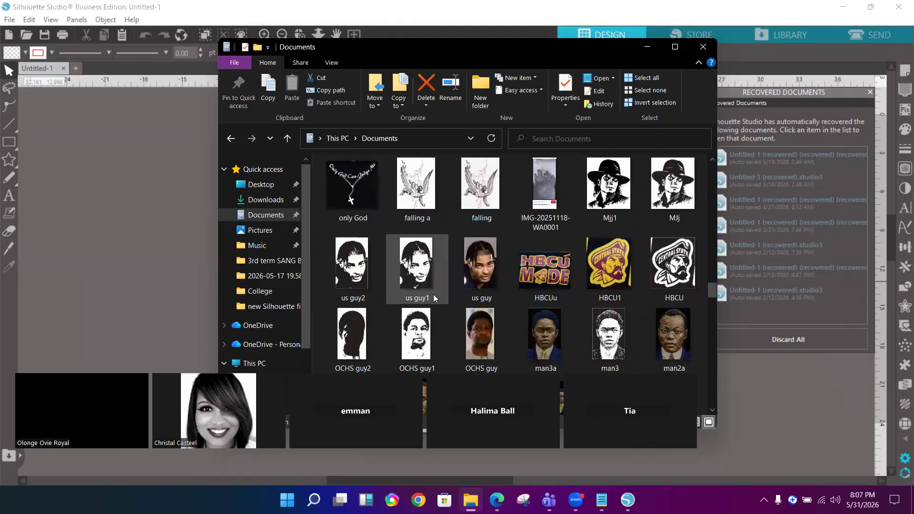
scroll(434, 297, up, 3)
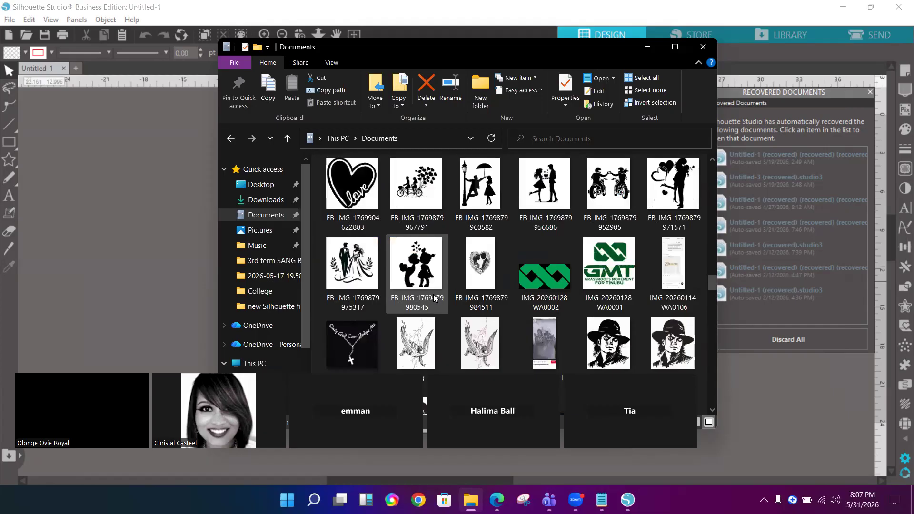
scroll(434, 298, up, 10)
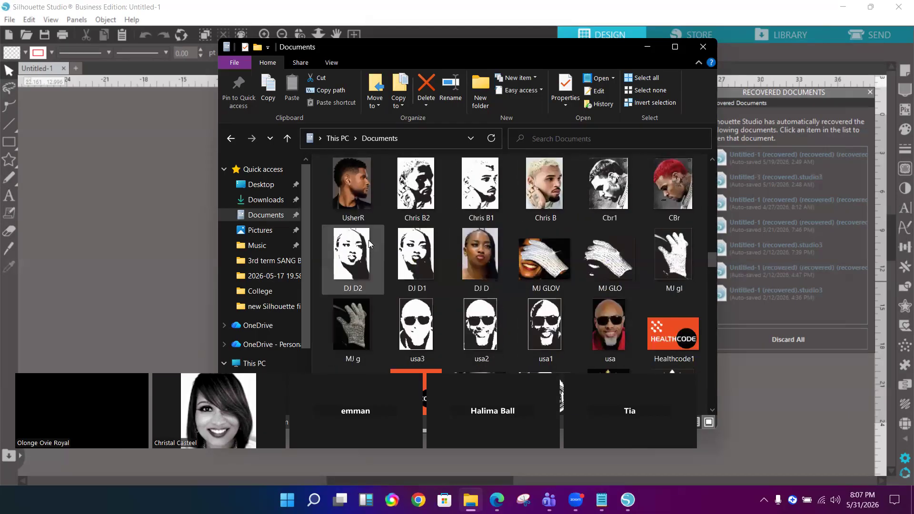
scroll(513, 216, up, 3)
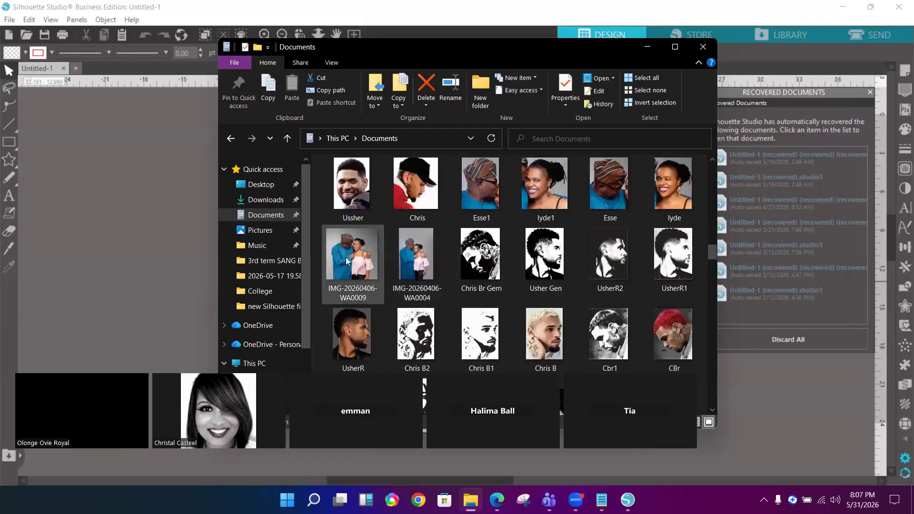
scroll(360, 204, up, 3)
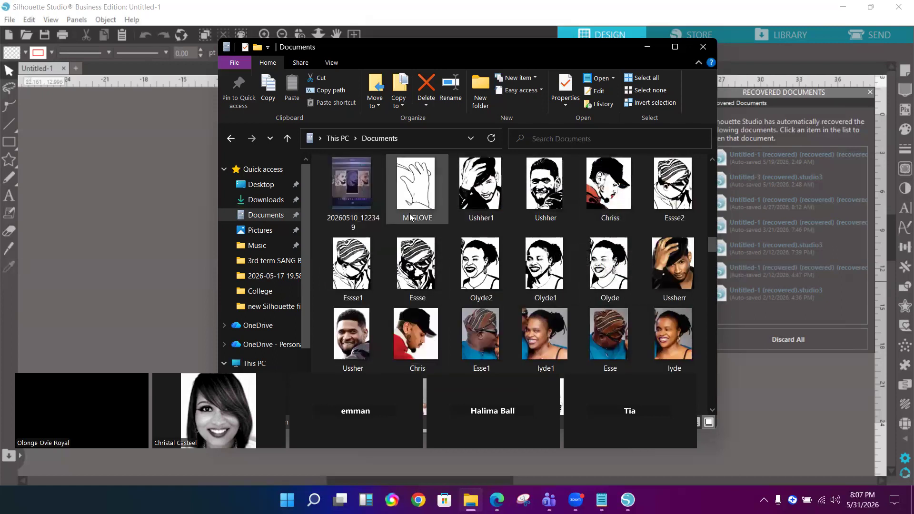
scroll(402, 215, up, 2)
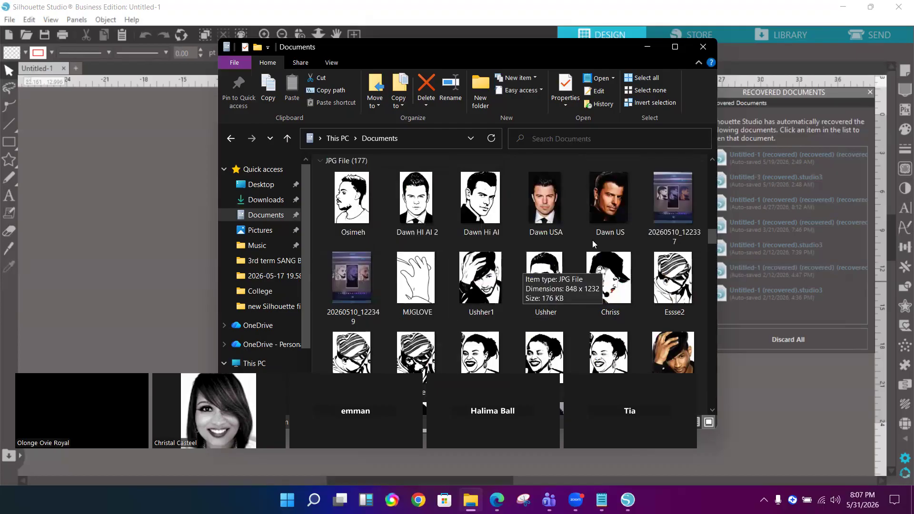
scroll(423, 235, up, 5)
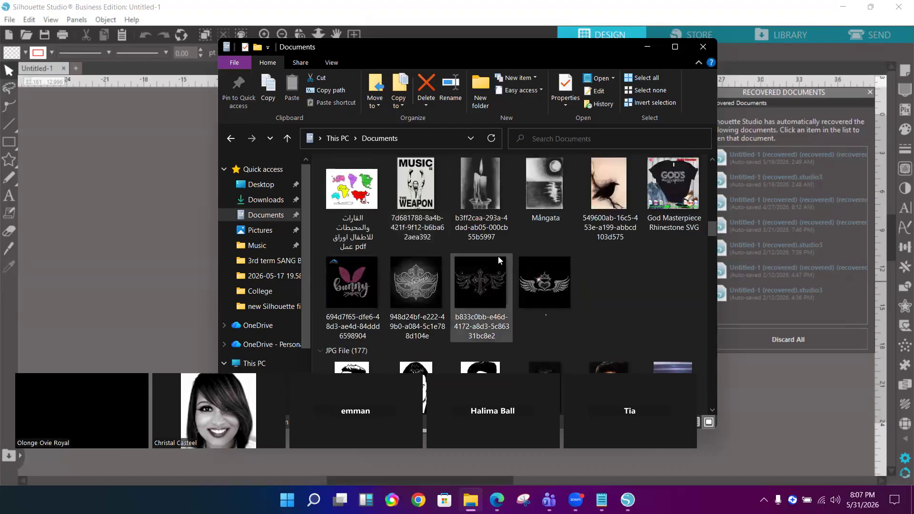
scroll(497, 260, up, 5)
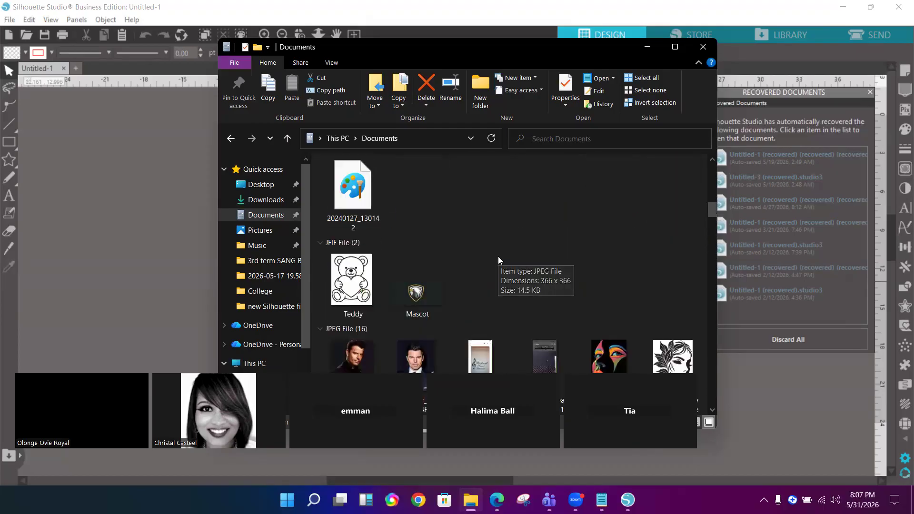
scroll(498, 259, up, 3)
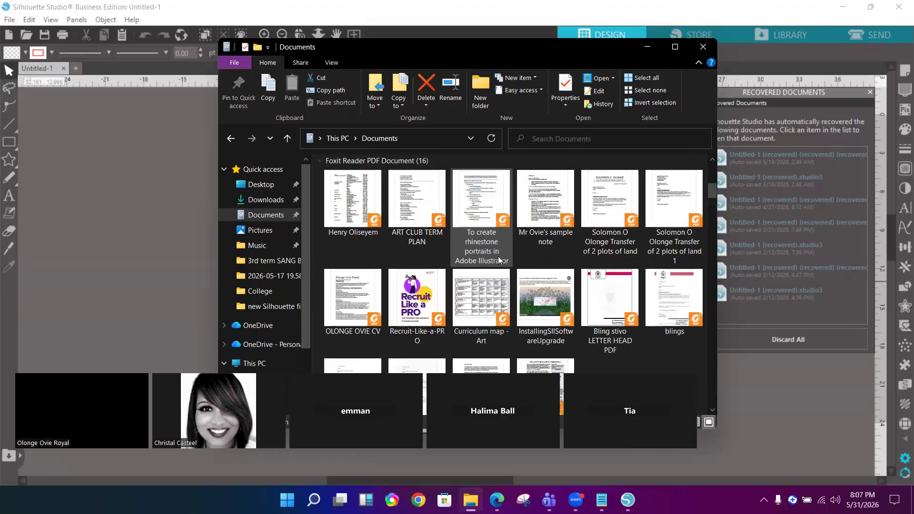
- Import the "Usher O" image from the Downloads folder into the Silhouette Studio workspace, beside the page
click(274, 201)
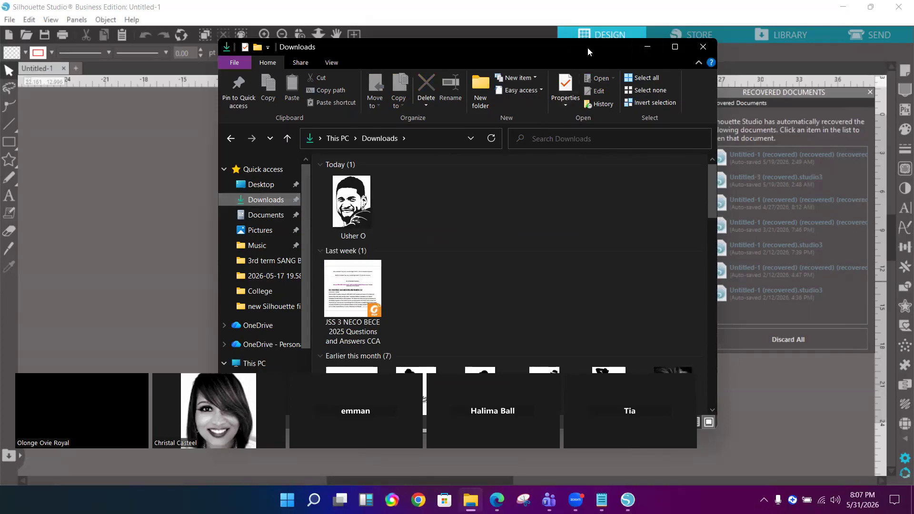
drag(588, 48, 769, 48)
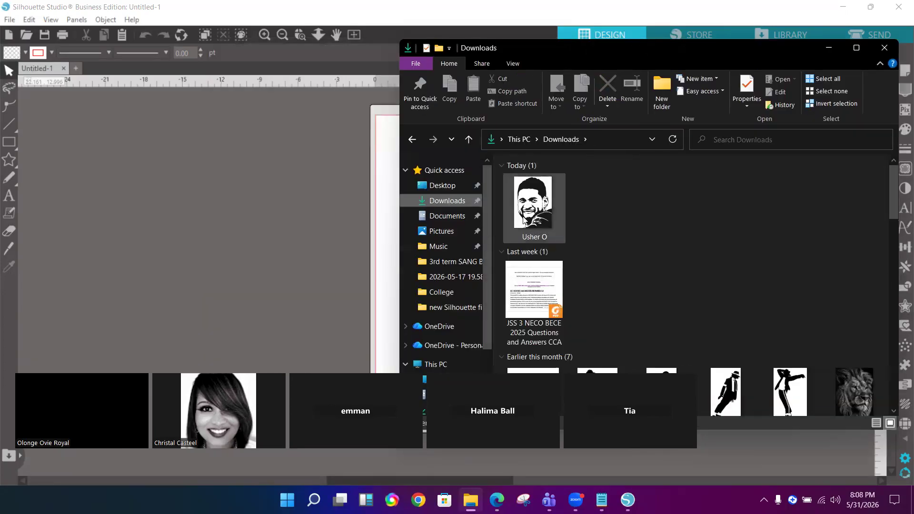
drag(544, 208, 263, 195)
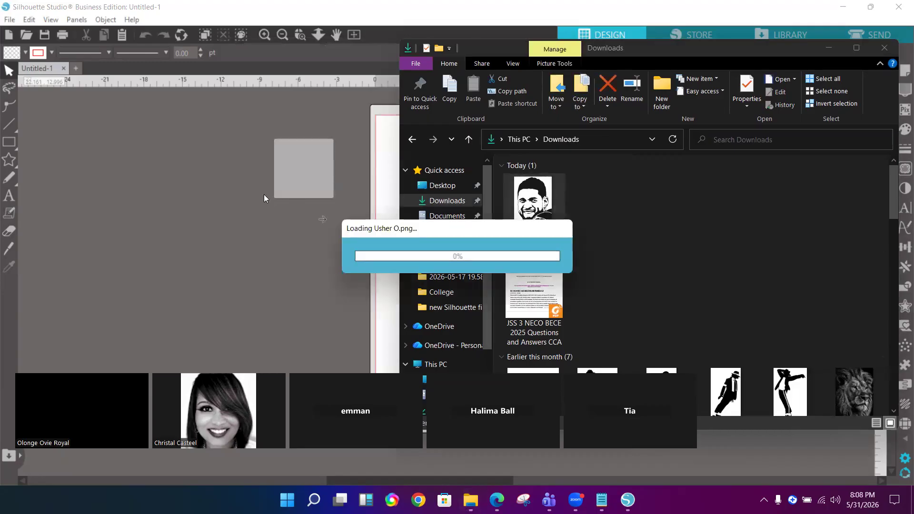
double_click(265, 198)
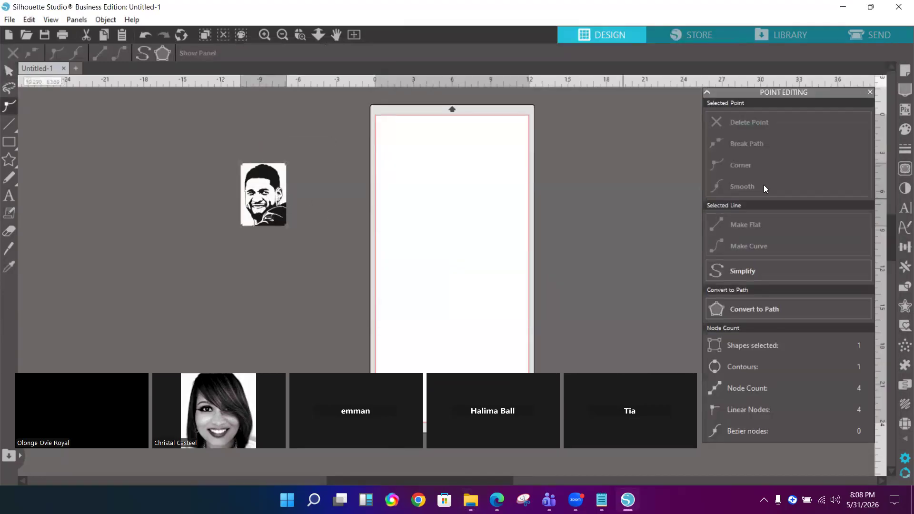
- Leave point editing, move the stencil portrait to the page's upper-left corner and enlarge it to about 11.42 by 15.66 in
click(870, 92)
drag(249, 193, 389, 151)
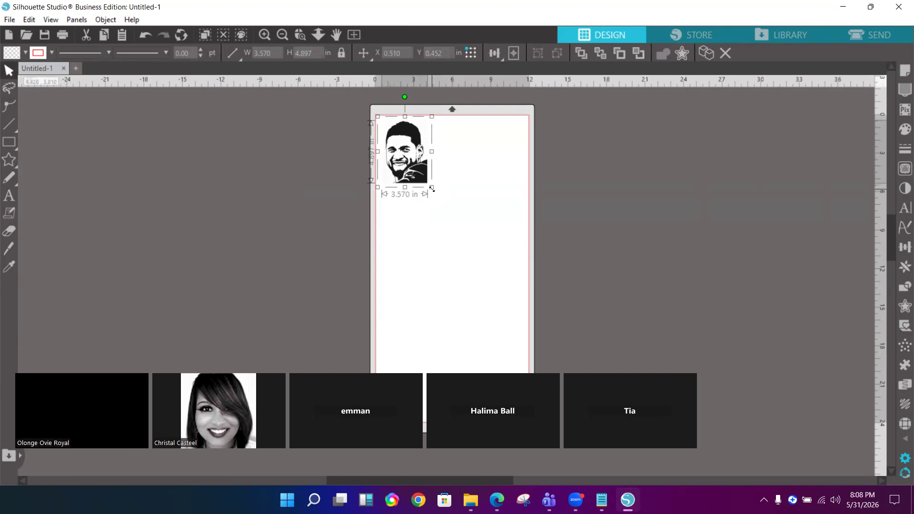
drag(432, 187, 527, 330)
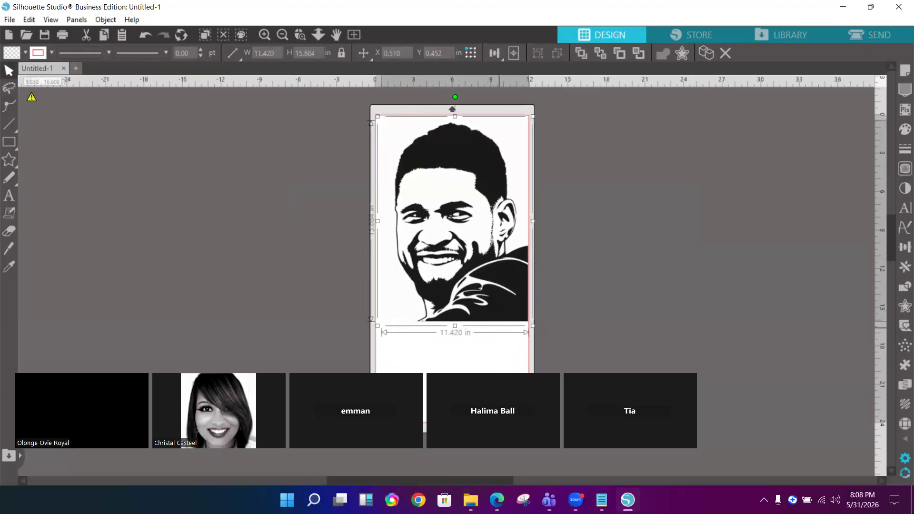
- Import the original colour photo "Ussher" from the Documents folder into the empty workspace beside the page, and return to the design
click(471, 500)
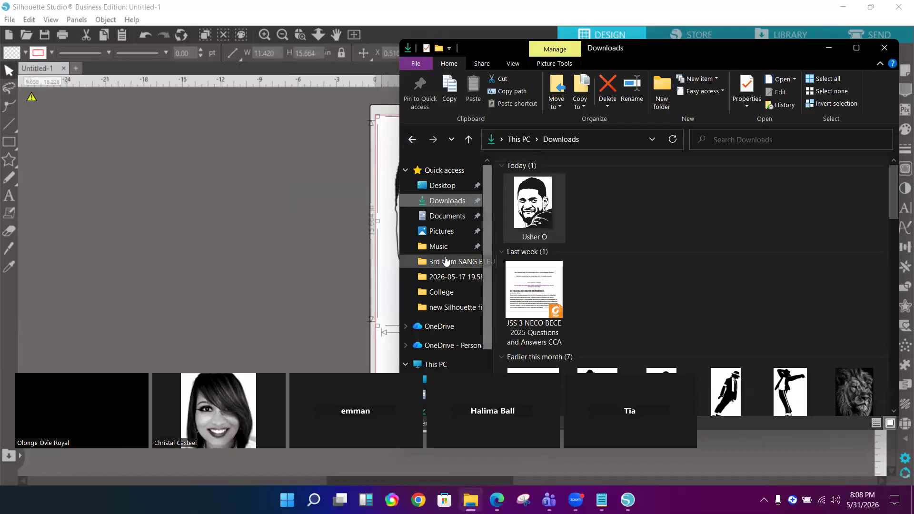
click(443, 215)
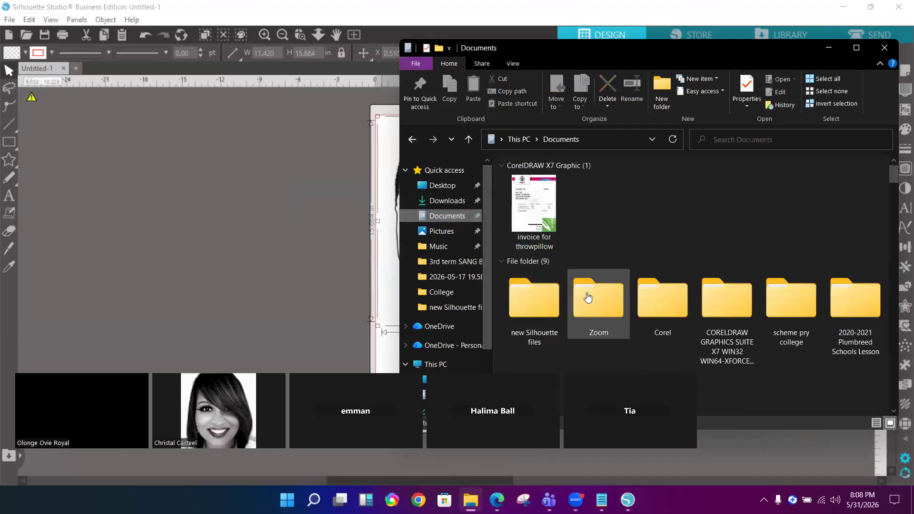
scroll(589, 297, down, 5)
scroll(588, 297, down, 10)
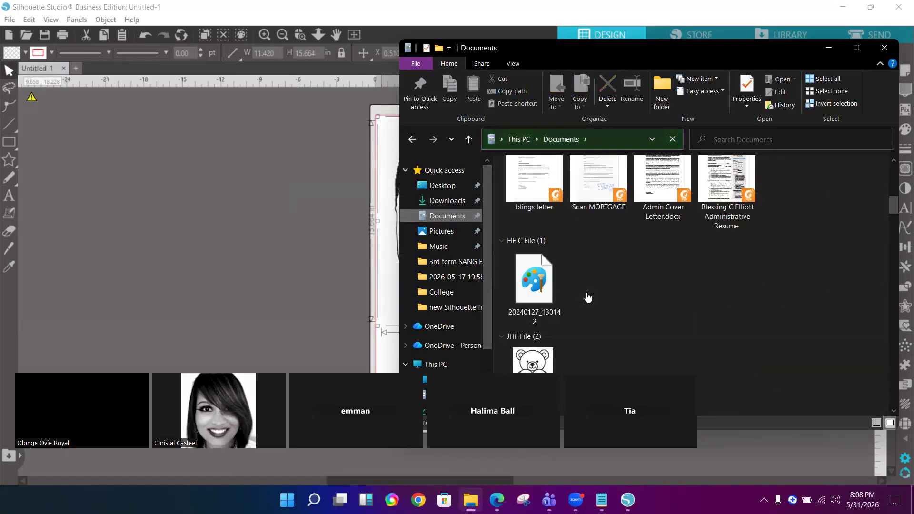
scroll(588, 297, down, 10)
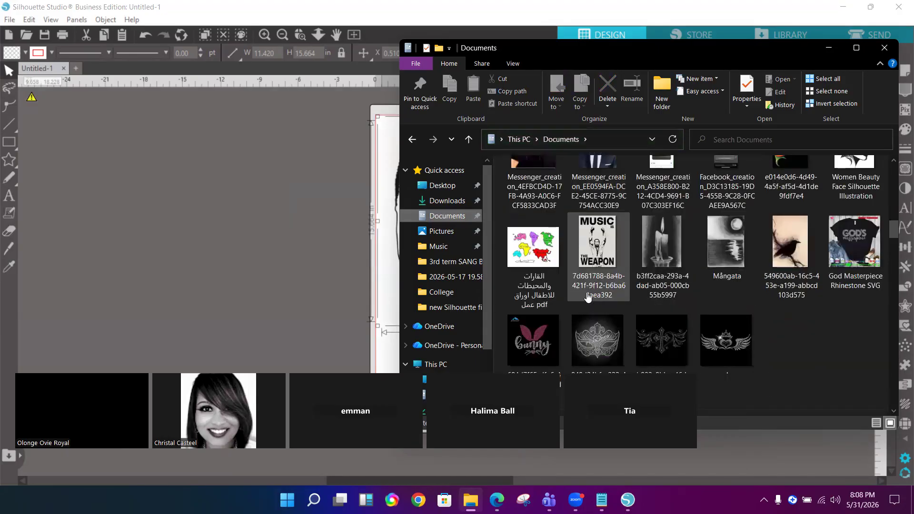
scroll(588, 297, down, 3)
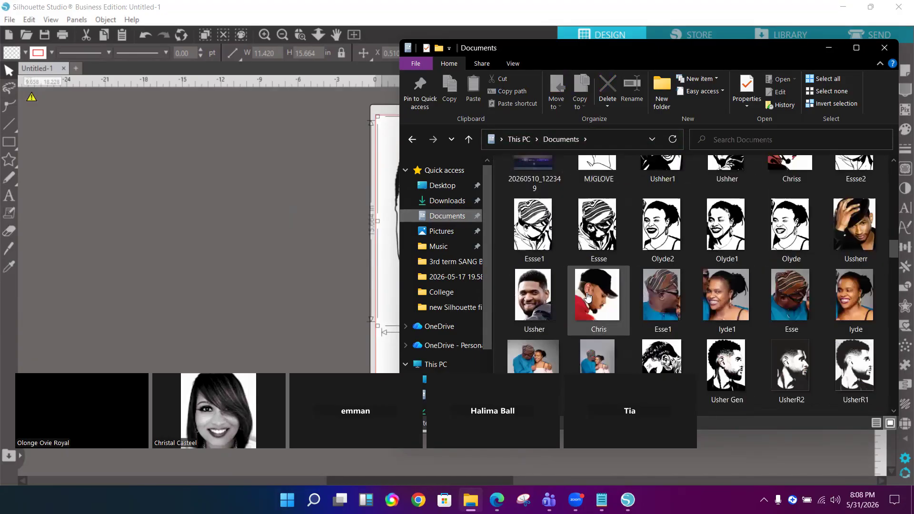
drag(529, 311, 158, 217)
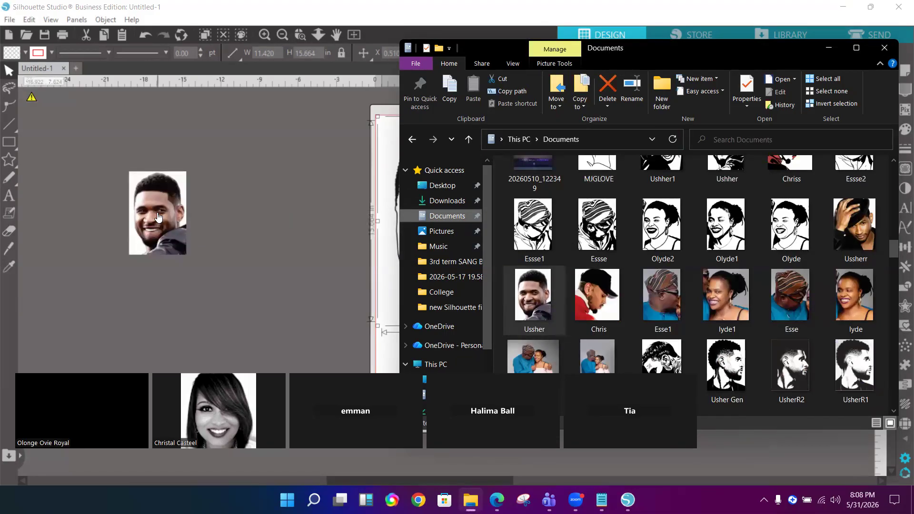
click(277, 207)
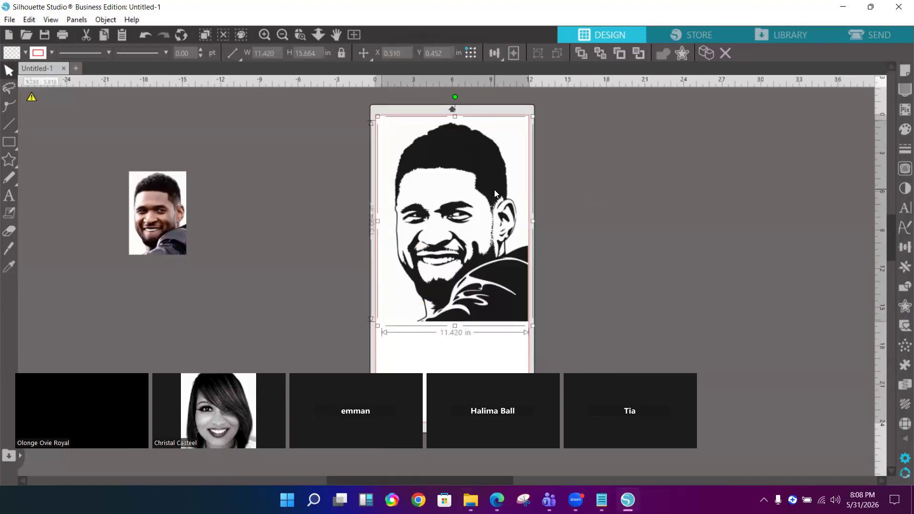
- Nudge the stencil portrait to X 0.325, Y 0.406 in and preview a Trace by Color of its white, sampled on the forehead, across all areas
drag(494, 189, 492, 189)
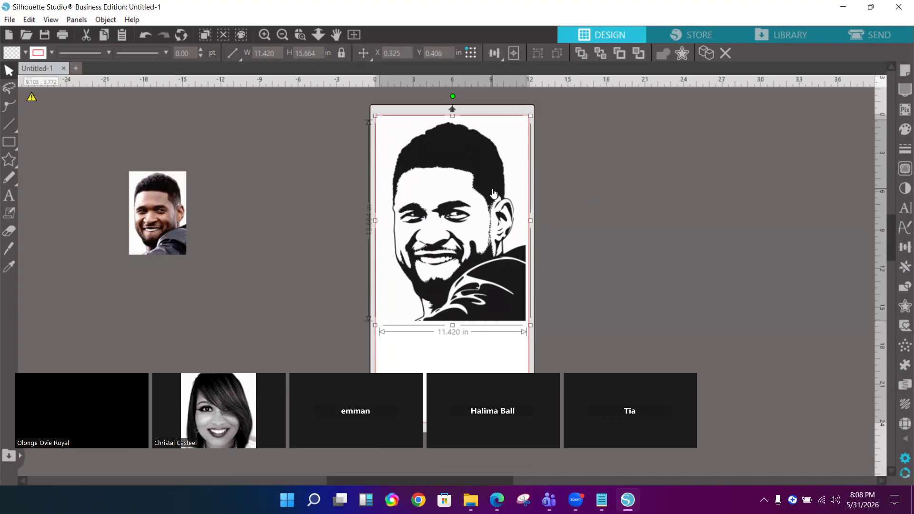
click(904, 168)
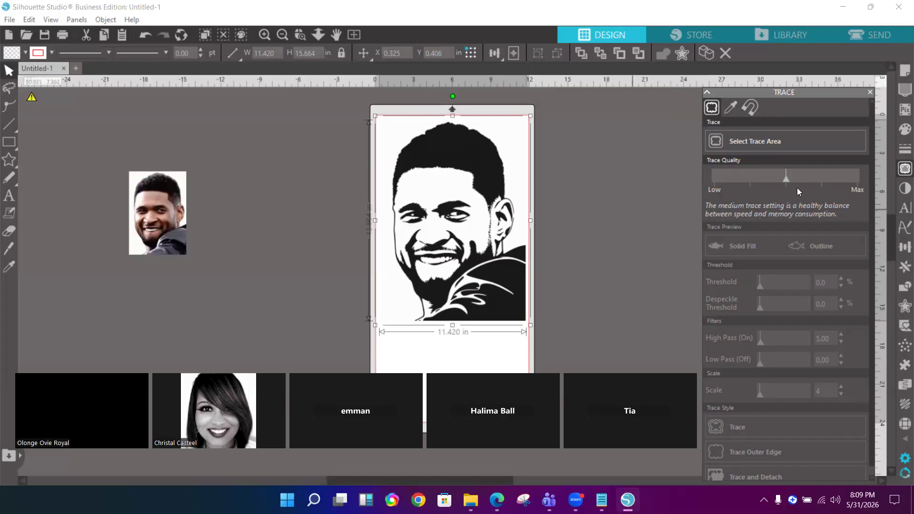
click(731, 108)
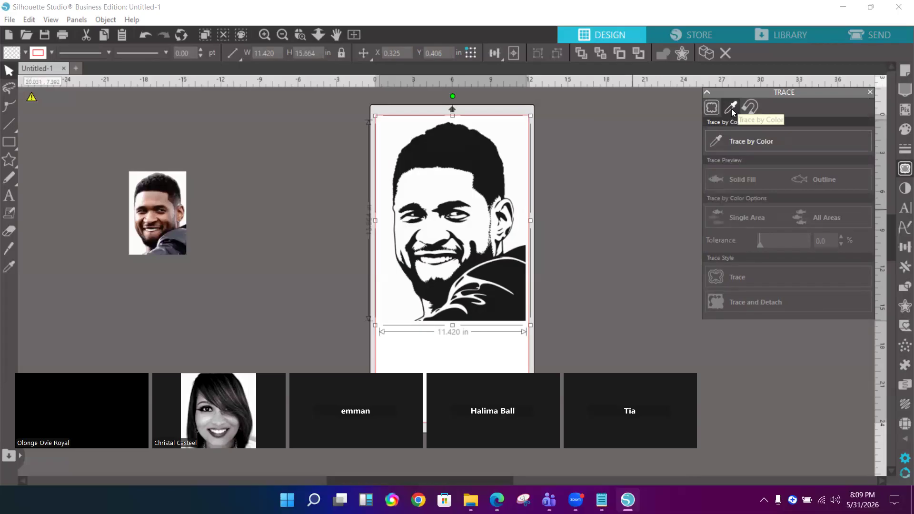
click(753, 139)
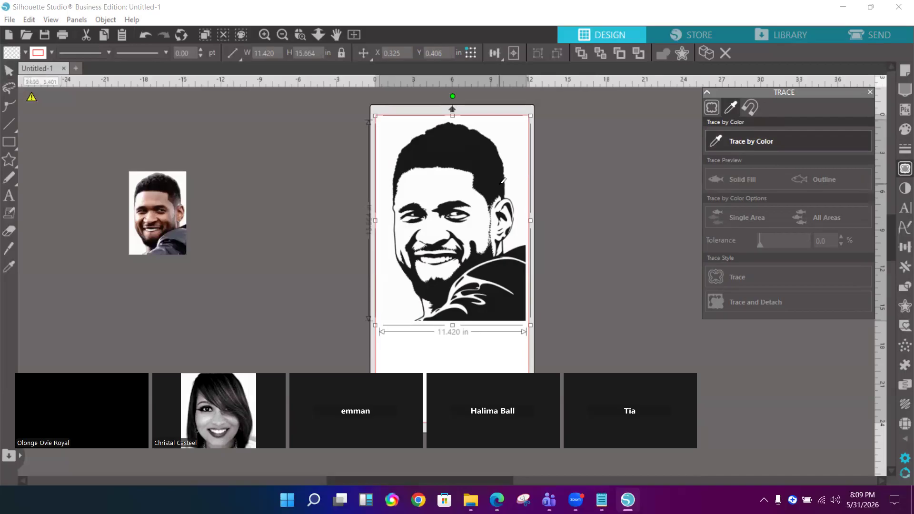
click(429, 179)
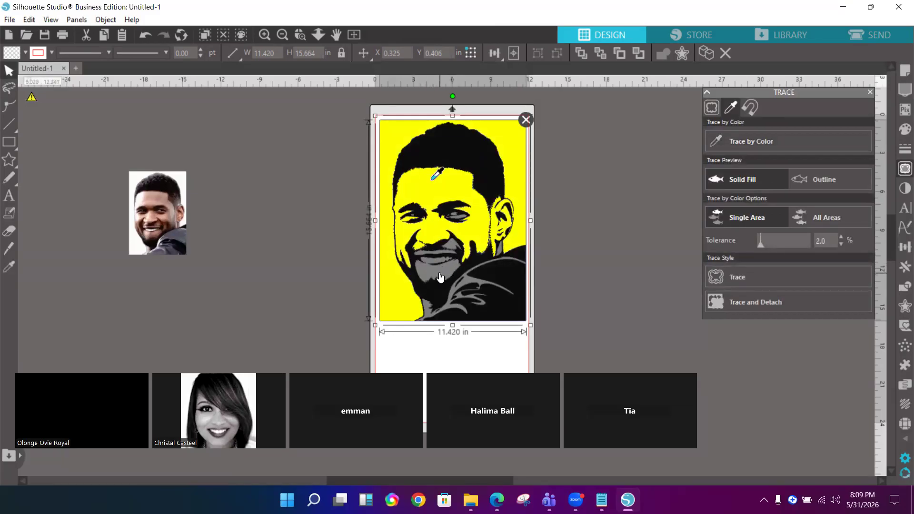
click(831, 225)
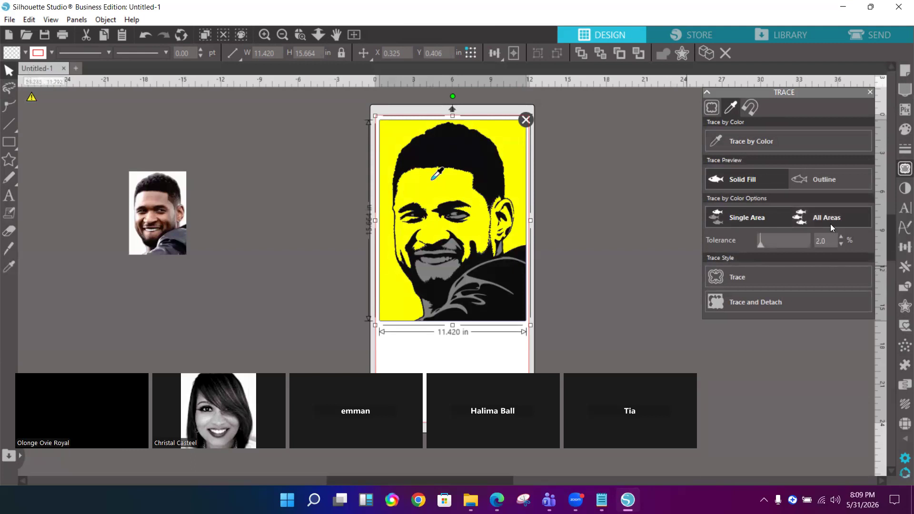
click(825, 218)
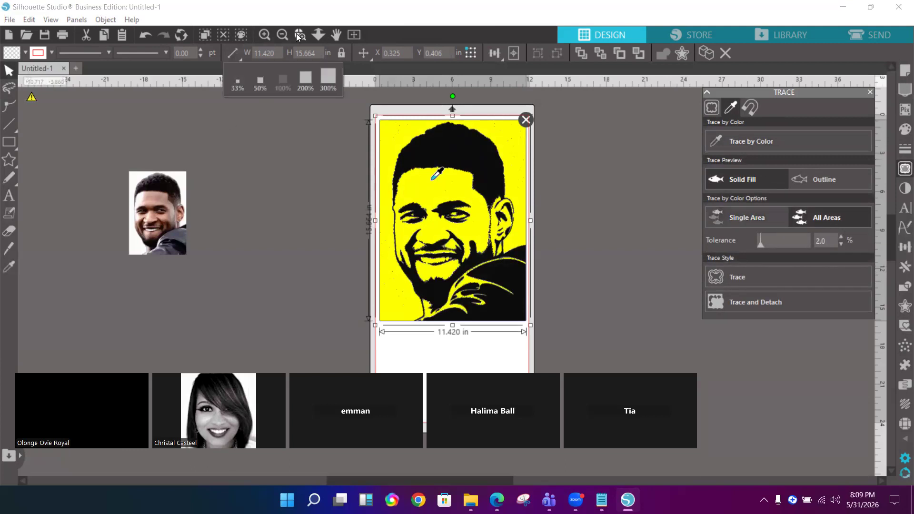
- Raise the color trace tolerance to 16% and trace the portrait's white areas
drag(373, 109, 528, 281)
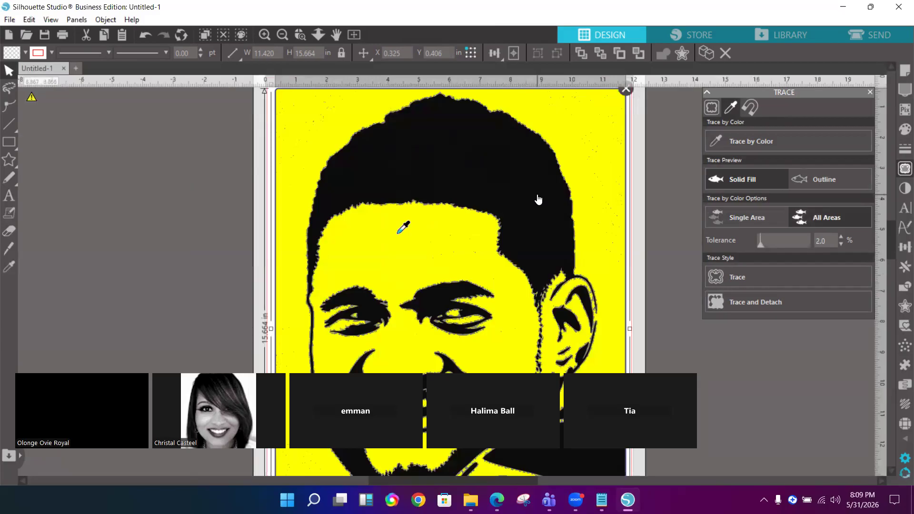
click(841, 237)
click(841, 237)
click(841, 237)
click(841, 237)
click(841, 237)
click(841, 237)
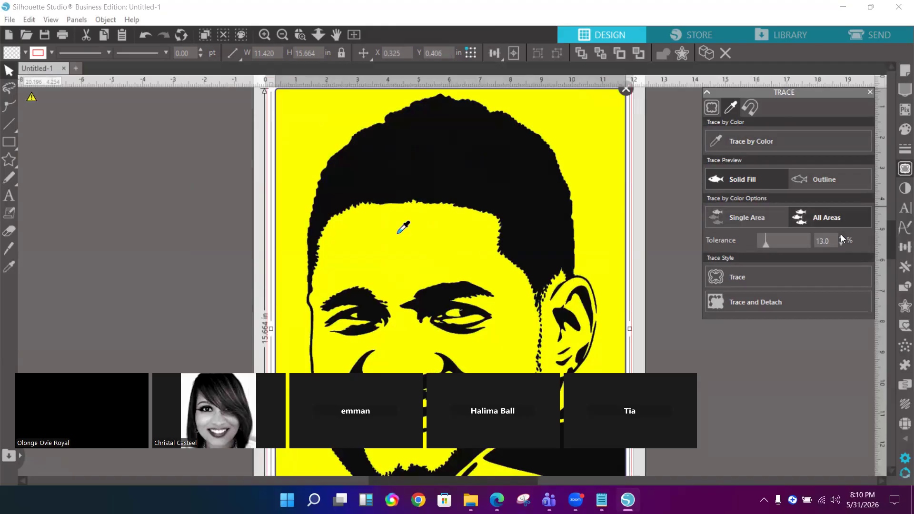
click(841, 237)
click(841, 237)
click(841, 237)
click(736, 280)
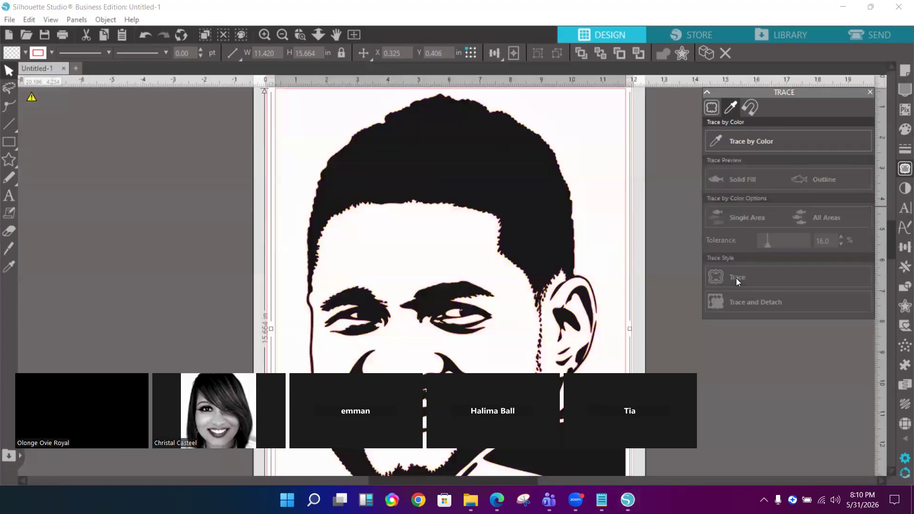
- Move the stencil image off the page into the workspace between the colour photo and the page, leaving the traced outline in place
mouse_move(604, 141)
mouse_down()
mouse_move(150, 128)
mouse_move(183, 127)
mouse_up()
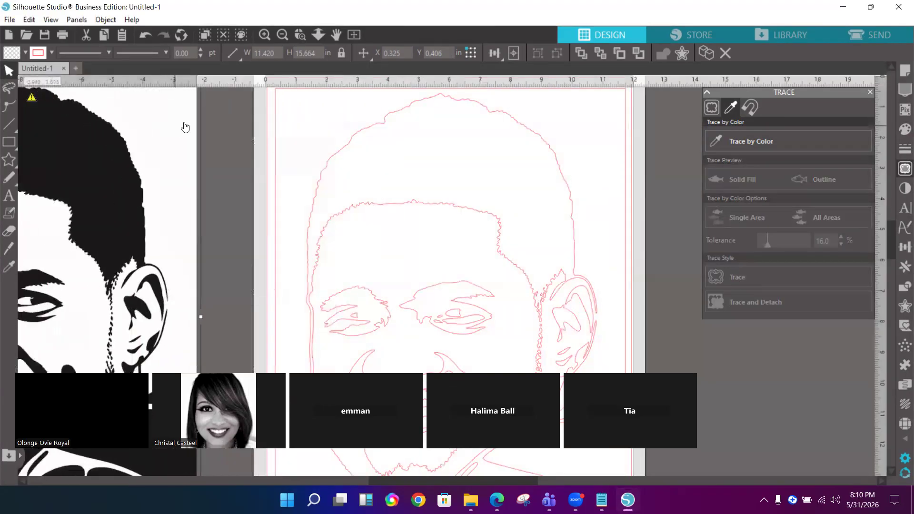
click(282, 34)
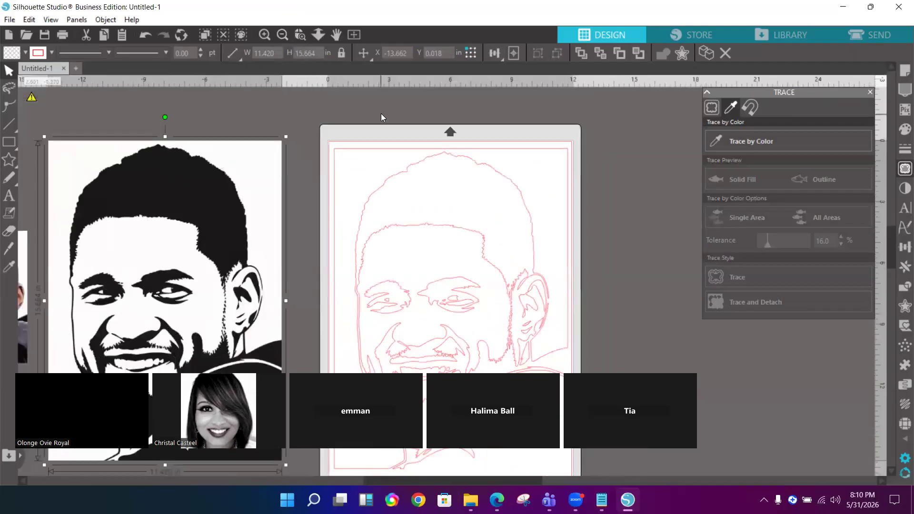
scroll(380, 114, down, 1)
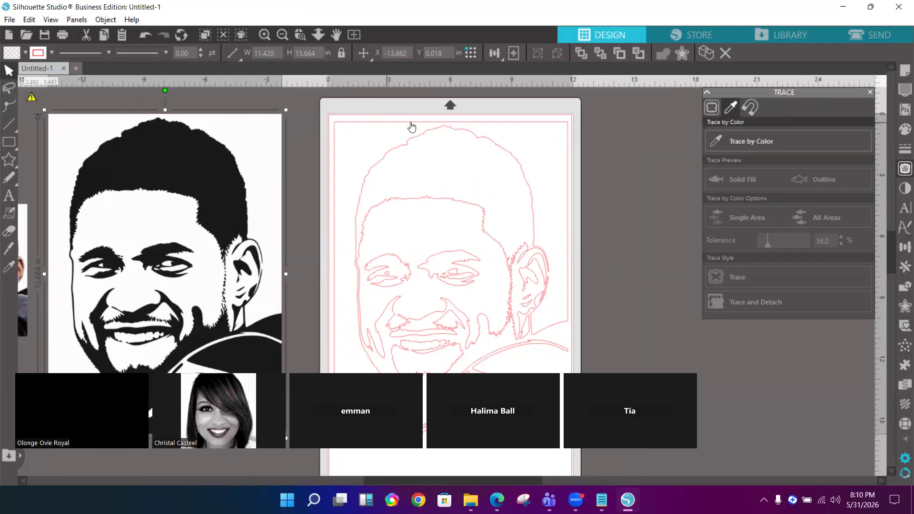
- Give the traced portrait outline a blue line color and a white fill
click(483, 222)
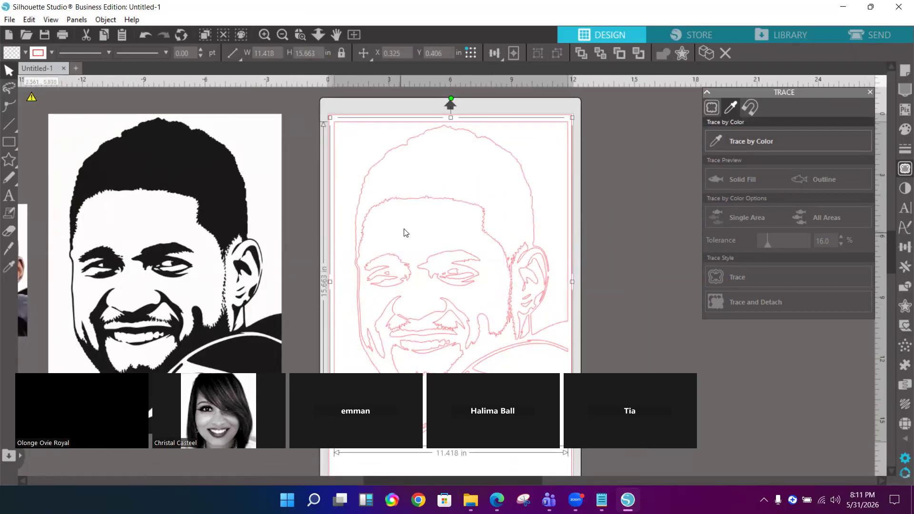
scroll(404, 231, down, 5)
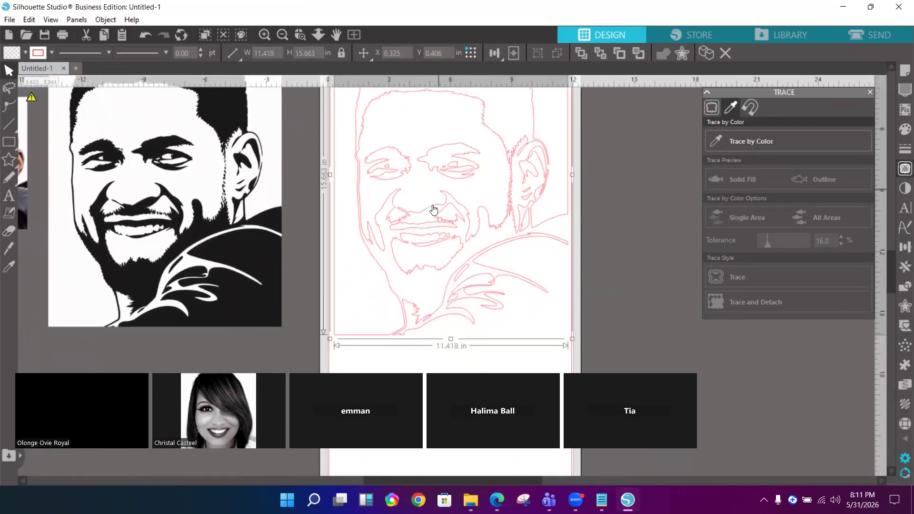
click(33, 54)
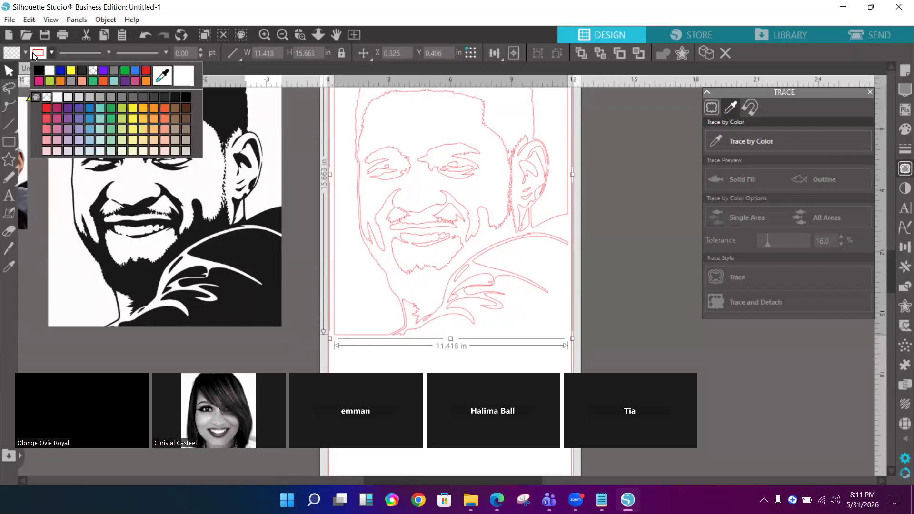
click(59, 70)
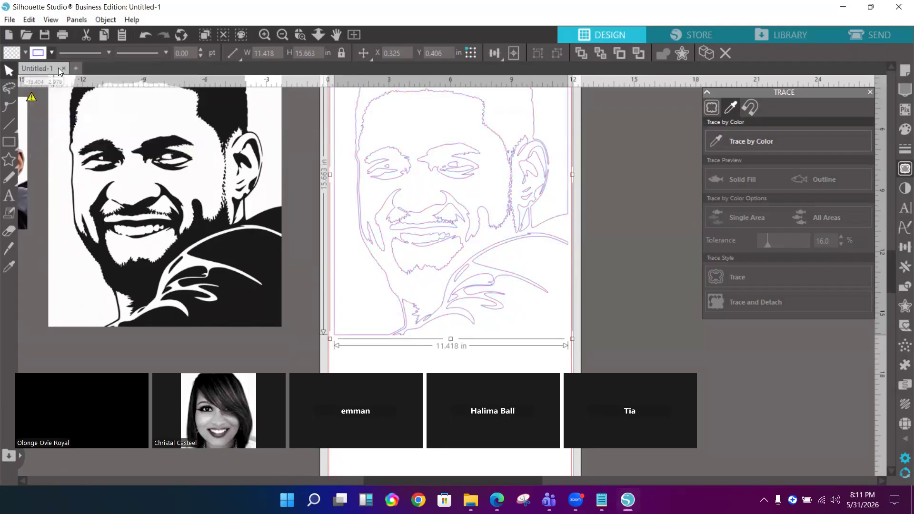
click(13, 52)
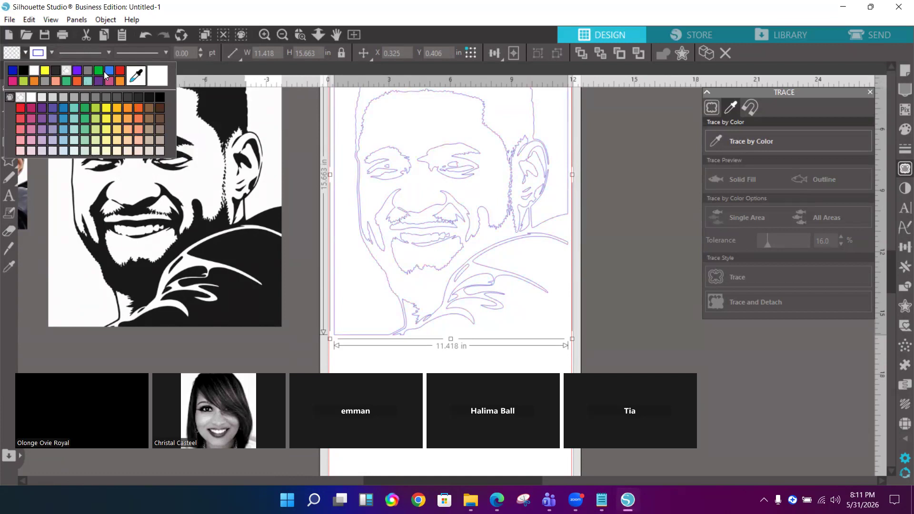
click(34, 71)
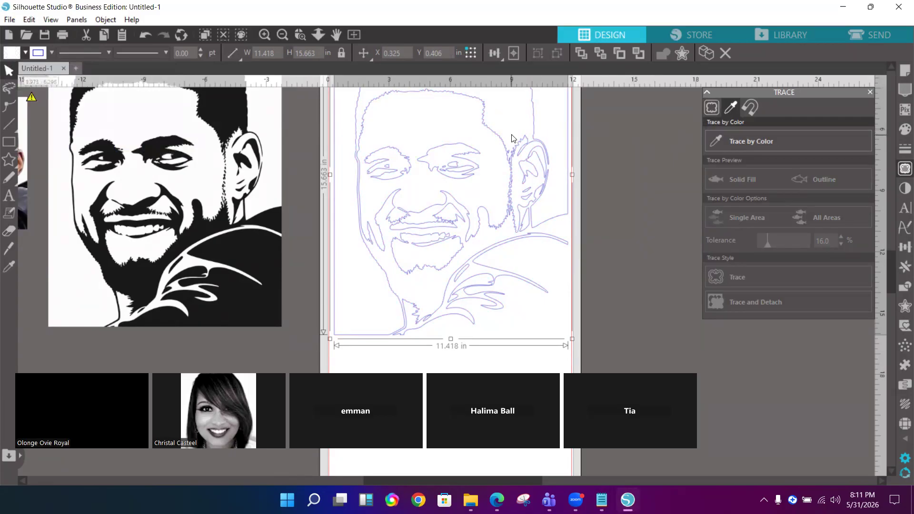
- Set the page's media color to black in the page setup
click(902, 72)
click(900, 72)
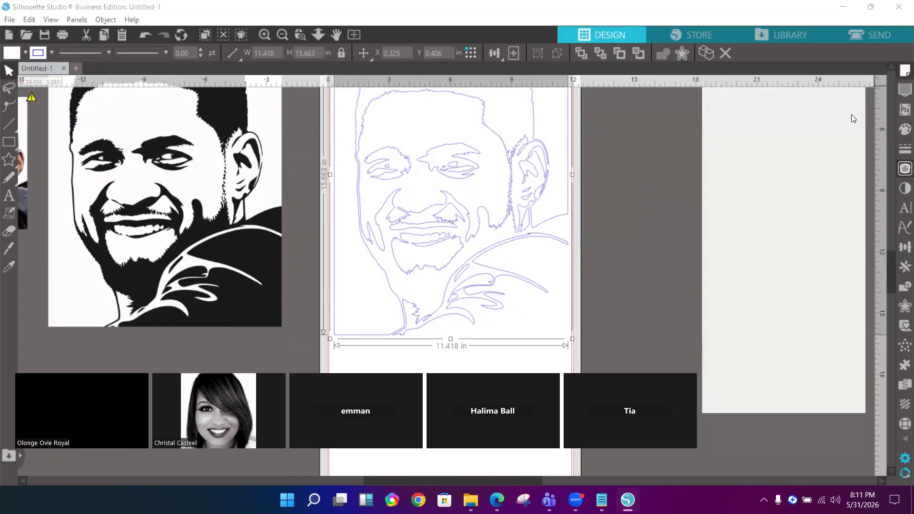
click(754, 336)
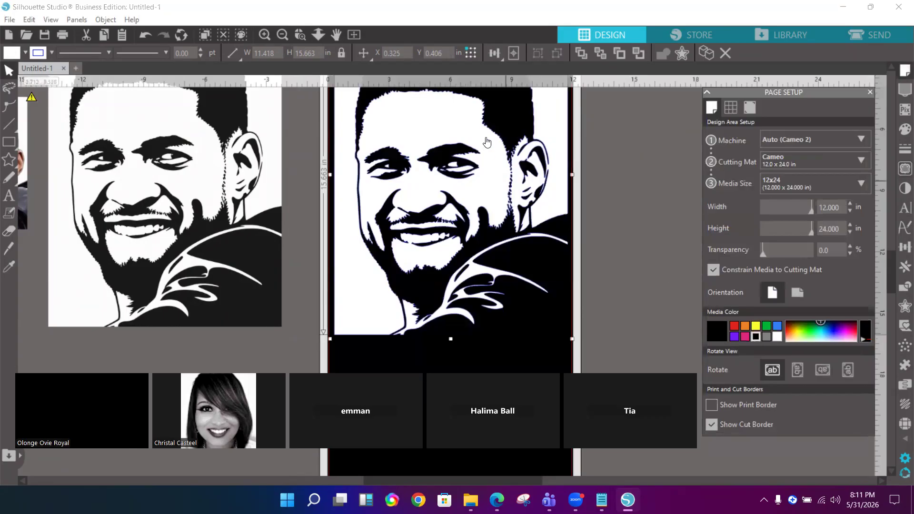
- Park the white traced portrait in the workspace on the page's far side and place the original stencil image on the black page
click(282, 34)
click(282, 35)
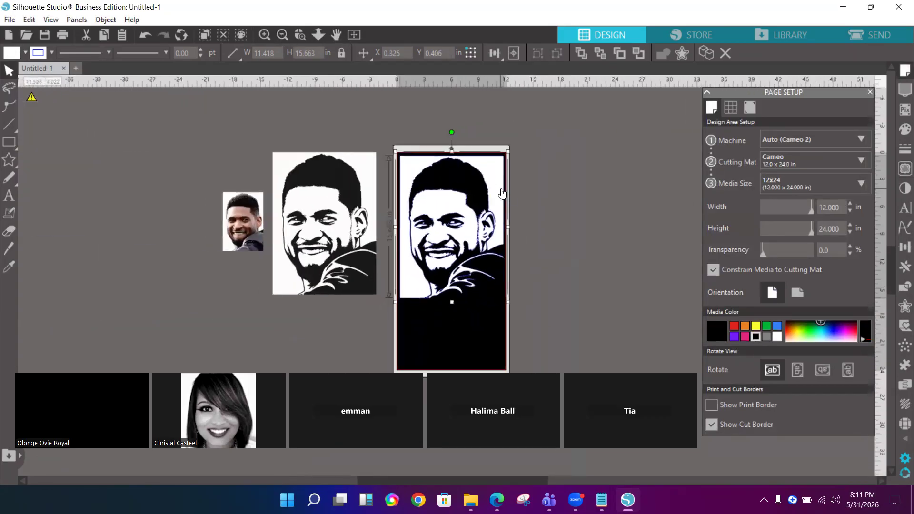
drag(497, 194, 660, 173)
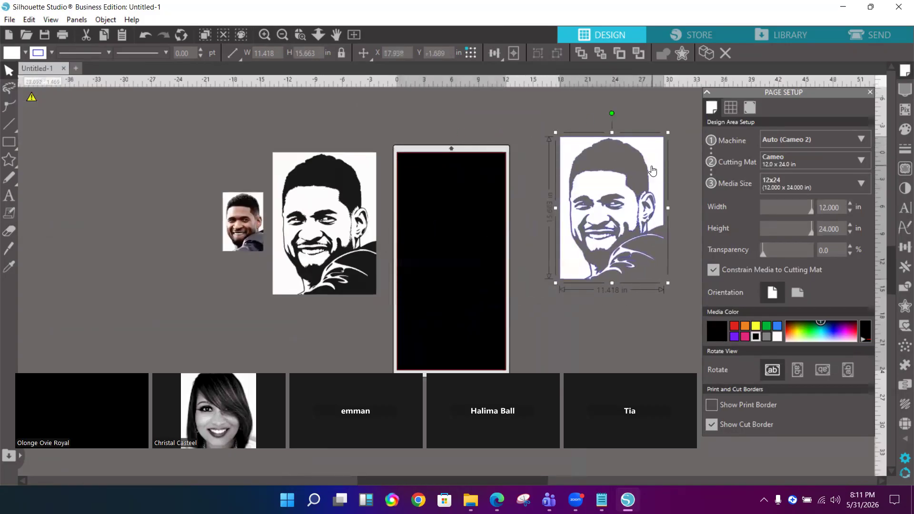
drag(613, 186, 455, 208)
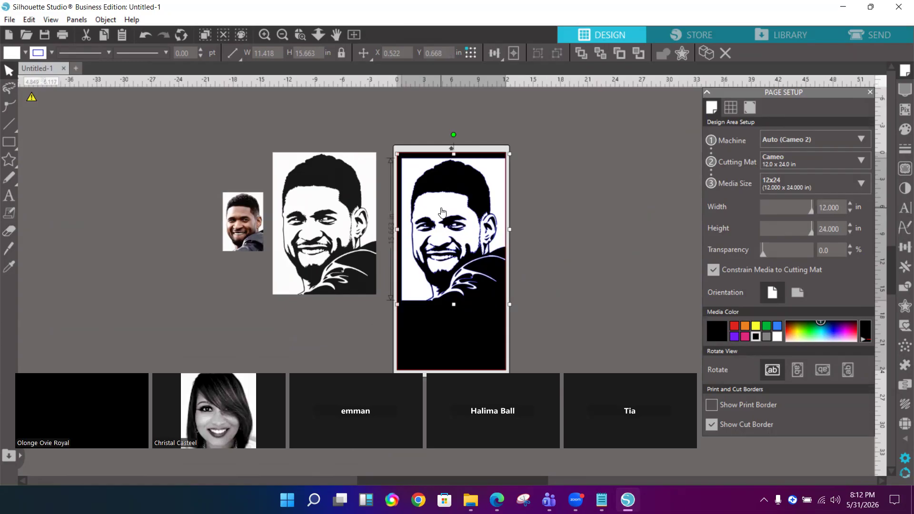
drag(442, 212, 590, 194)
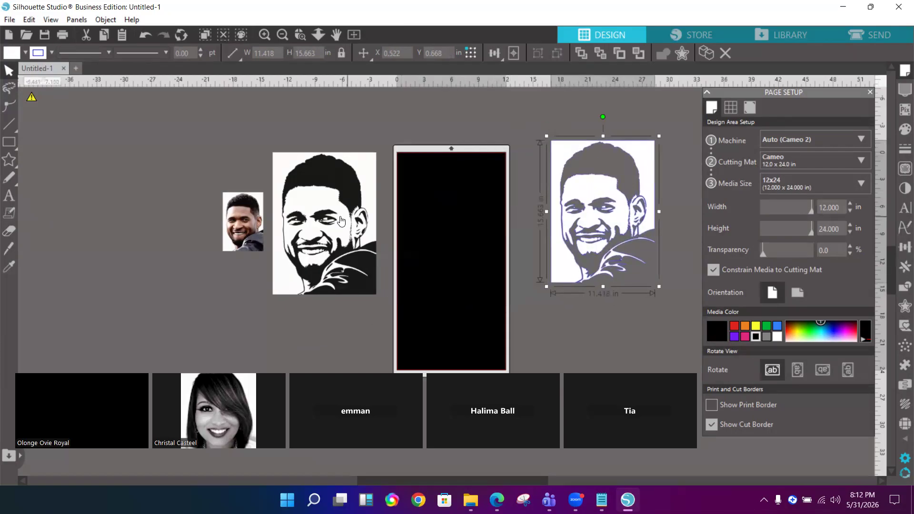
drag(324, 203, 459, 205)
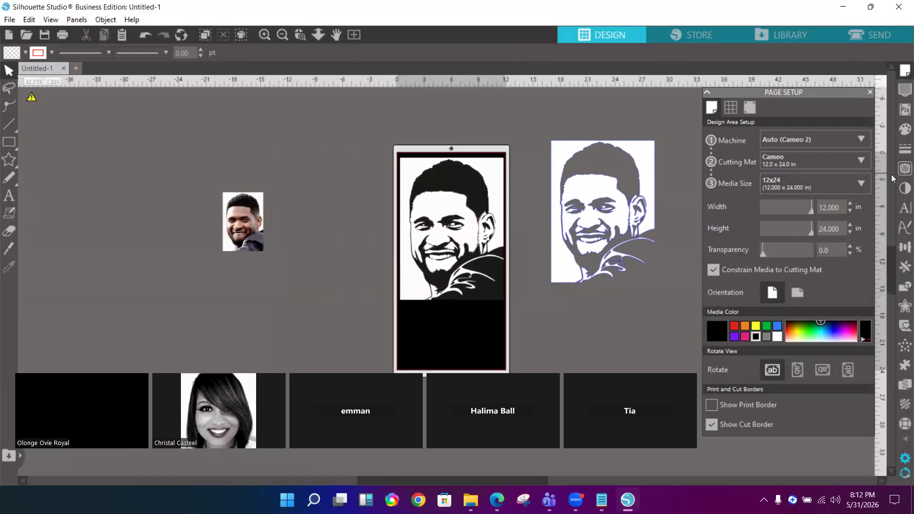
- Preview a Trace by Color of the stencil's black, sampled in the hair, across all areas, after nudging the parked white trace slightly upward
click(904, 169)
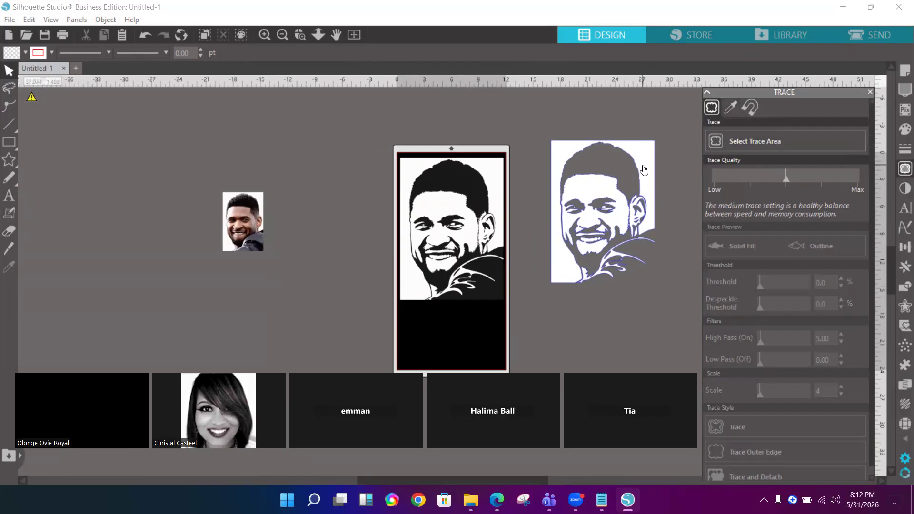
drag(645, 165, 646, 159)
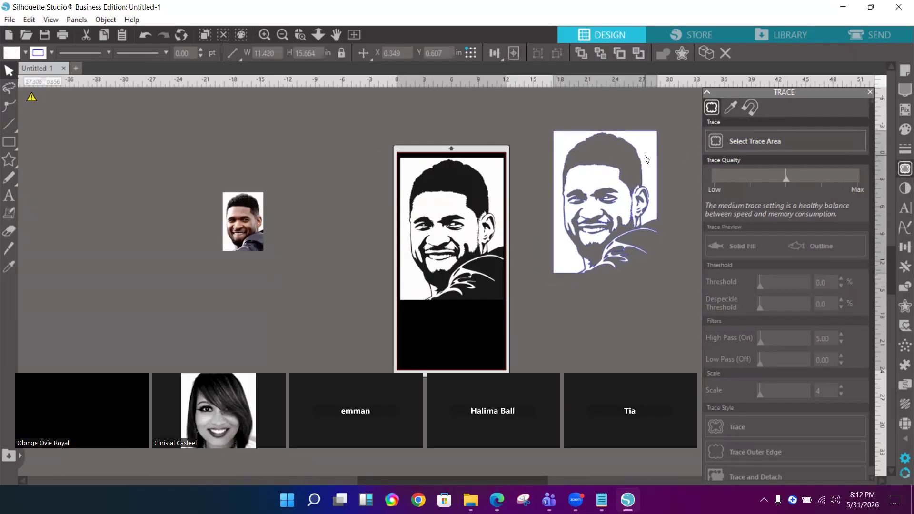
click(689, 135)
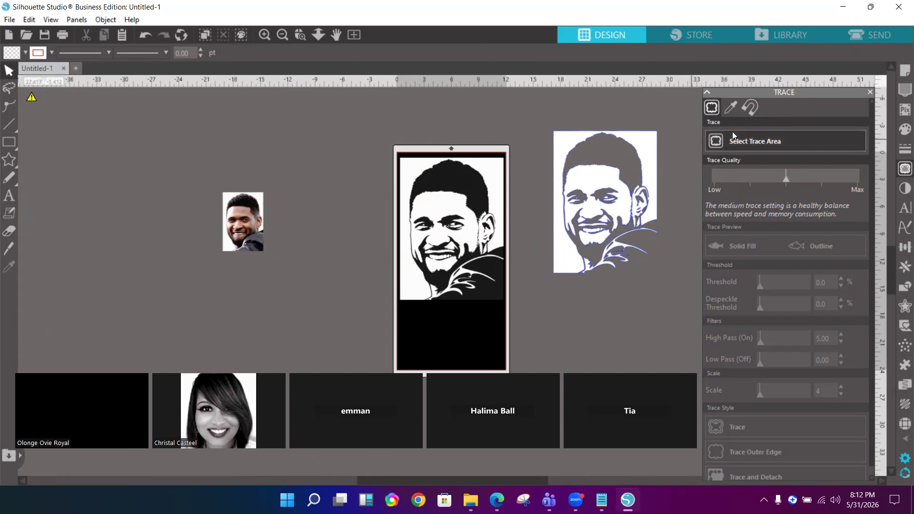
click(730, 107)
click(749, 140)
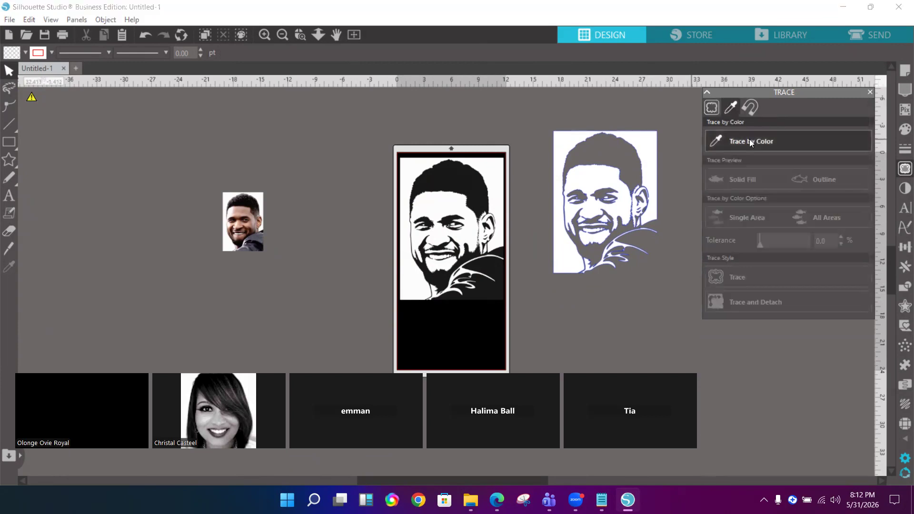
click(452, 177)
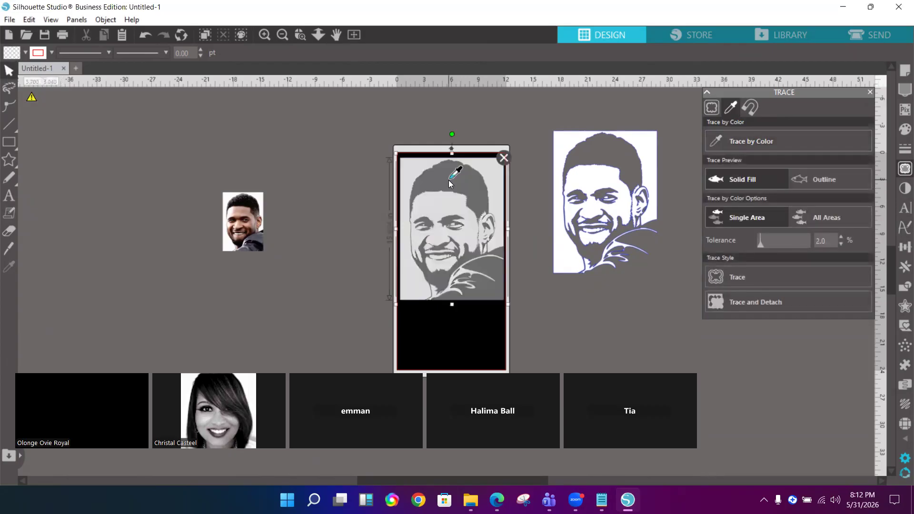
click(448, 179)
click(832, 218)
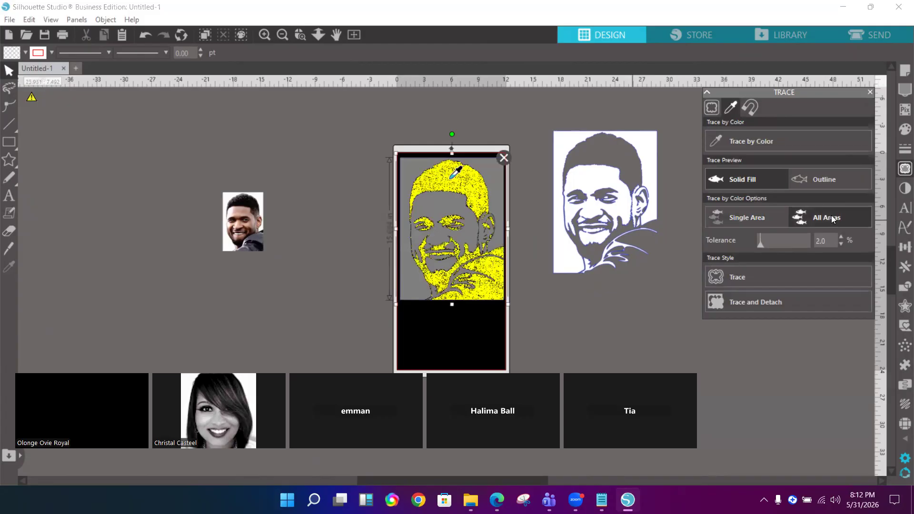
- Raise the color trace tolerance to 21% and trace the stencil's black areas
drag(840, 236, 839, 236)
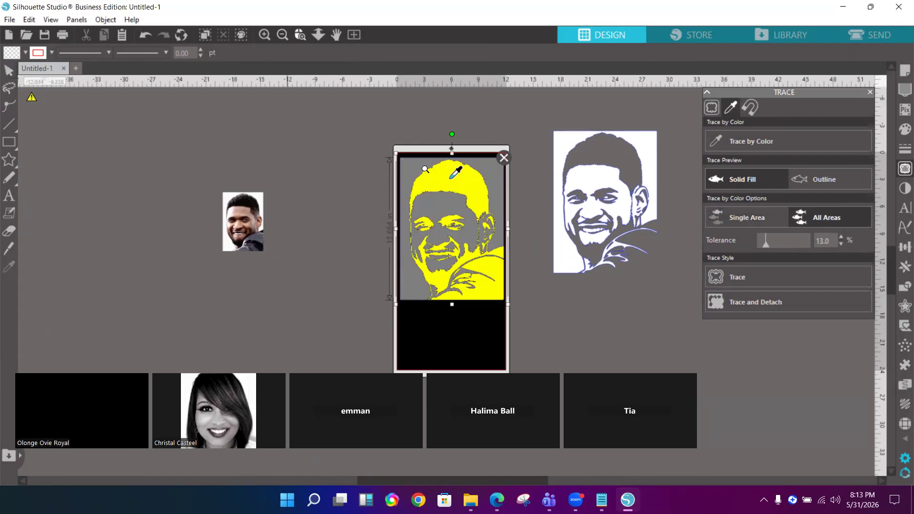
drag(390, 183, 478, 300)
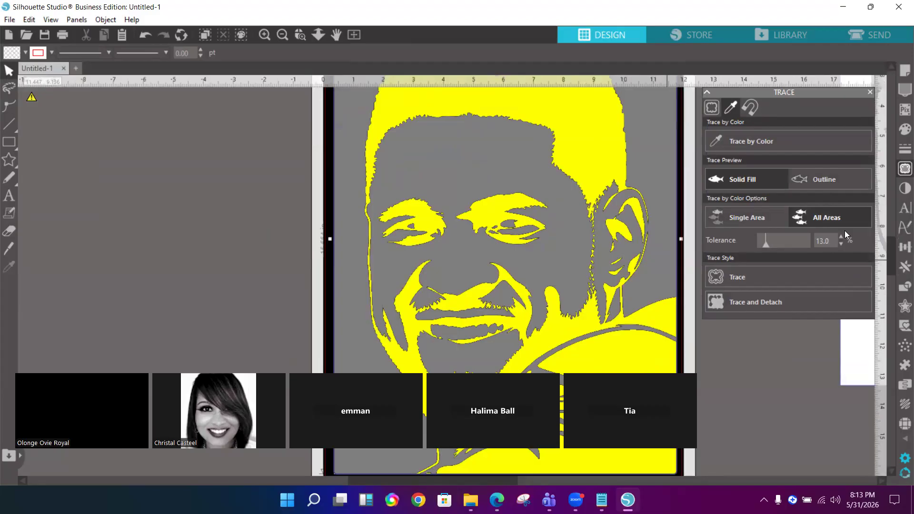
drag(839, 235, 836, 236)
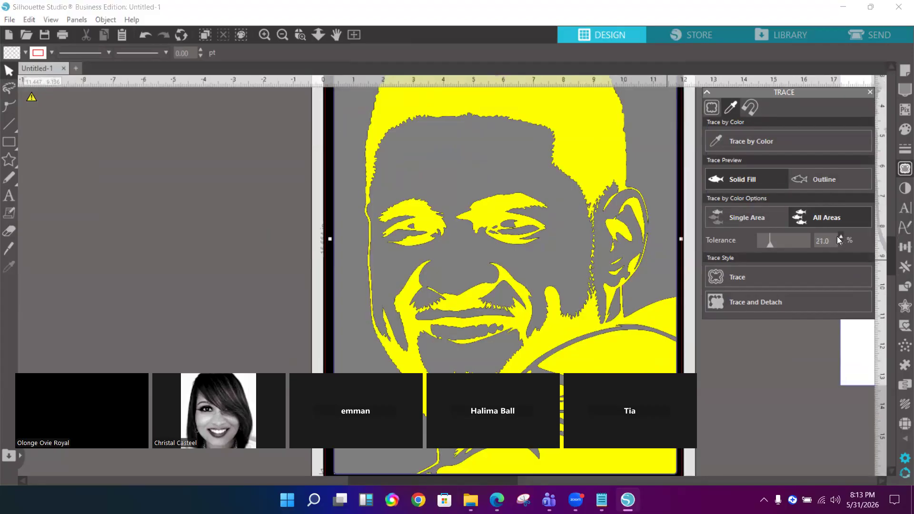
click(733, 278)
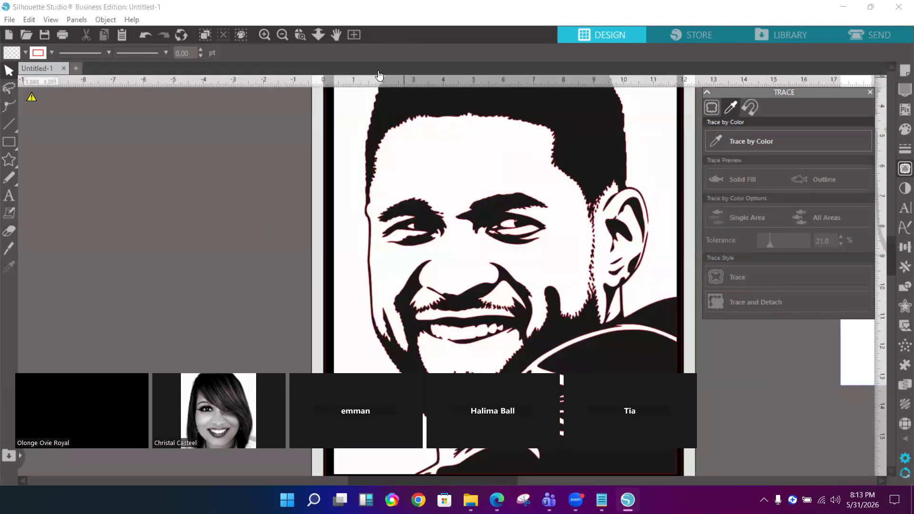
- Move the stencil image off the page, leaving the new trace outline in place
click(282, 34)
click(282, 34)
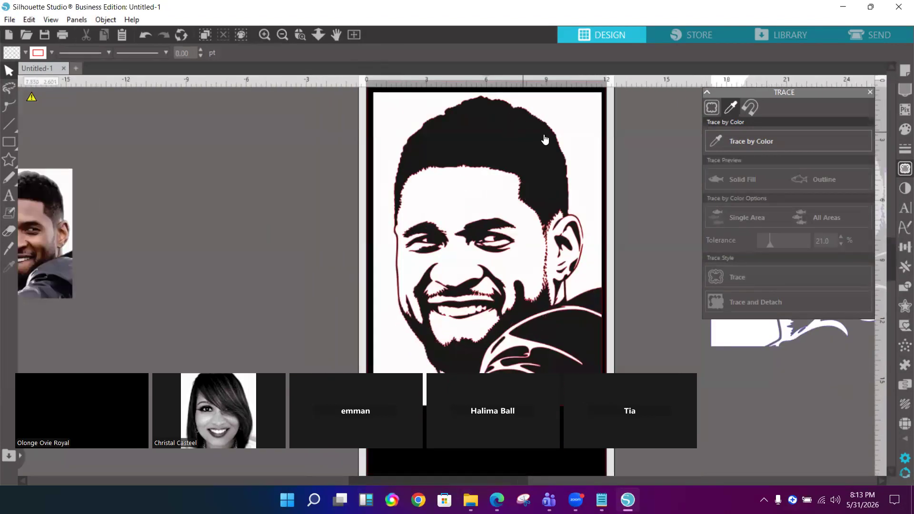
click(282, 36)
click(282, 36)
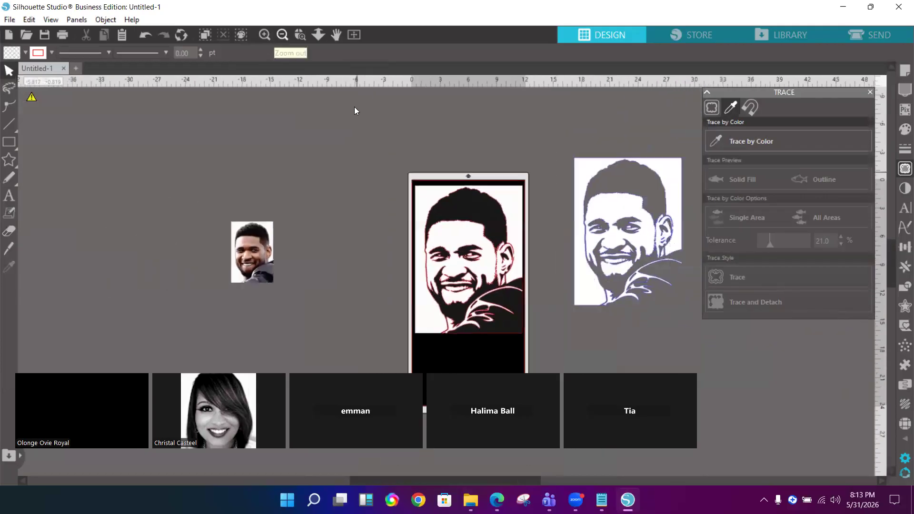
mouse_move(503, 214)
mouse_down()
mouse_move(358, 177)
mouse_move(329, 139)
mouse_up()
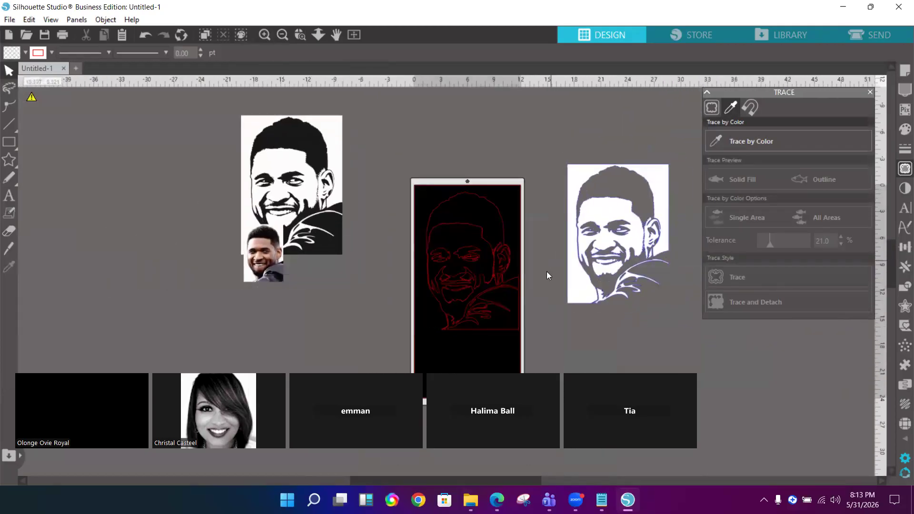
- Give the new black-area trace outline a light blue line color and a white fill
click(501, 259)
click(501, 261)
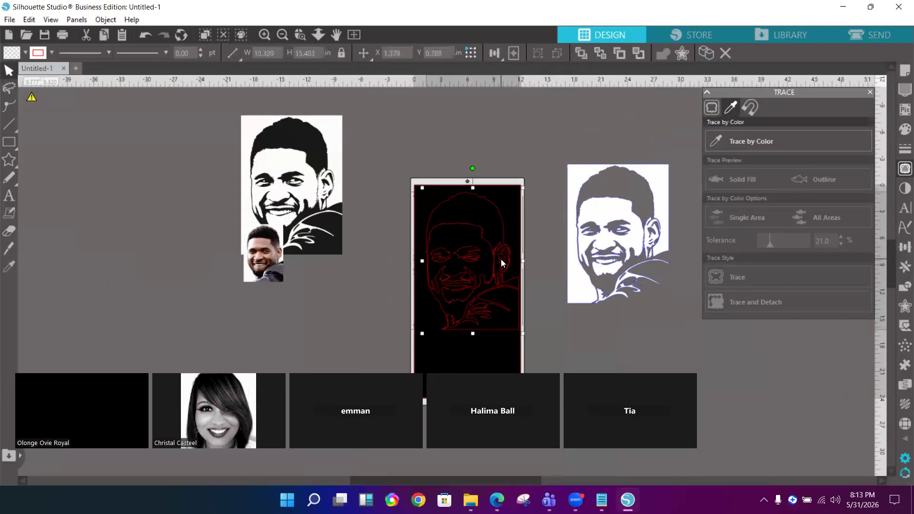
click(38, 53)
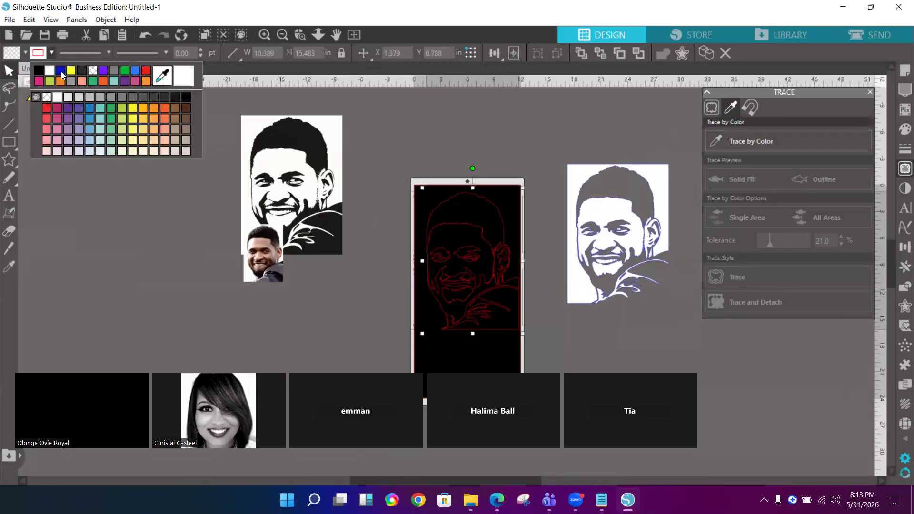
click(135, 71)
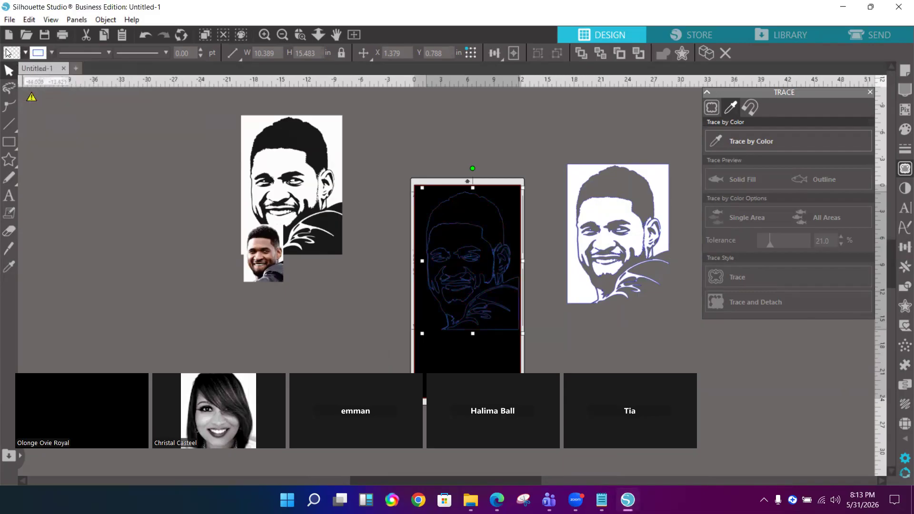
click(11, 53)
click(34, 71)
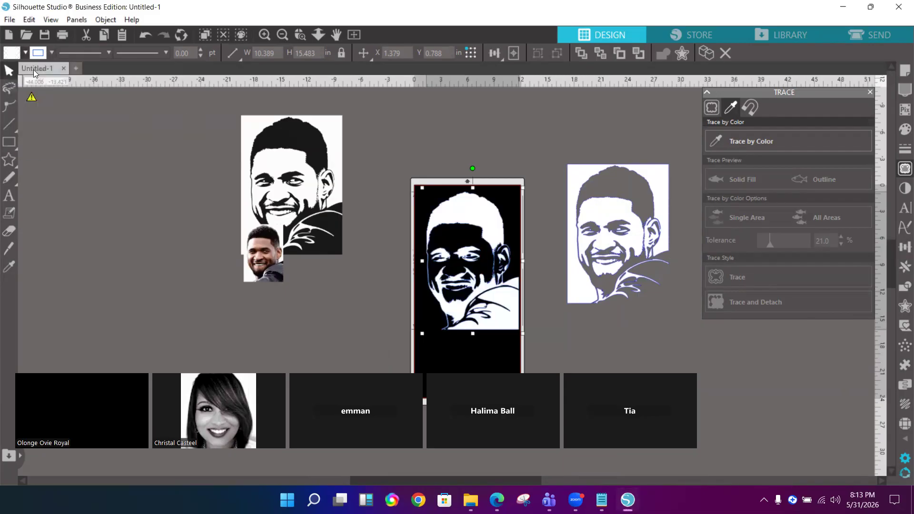
- Move the stencil image farther from the page, clear of the photo, and reposition the black-area trace within the page
mouse_move(488, 212)
mouse_down()
mouse_move(423, 119)
mouse_move(374, 283)
mouse_move(419, 121)
mouse_up()
mouse_move(583, 176)
mouse_down()
mouse_move(562, 167)
mouse_move(582, 165)
mouse_up()
drag(306, 180, 149, 177)
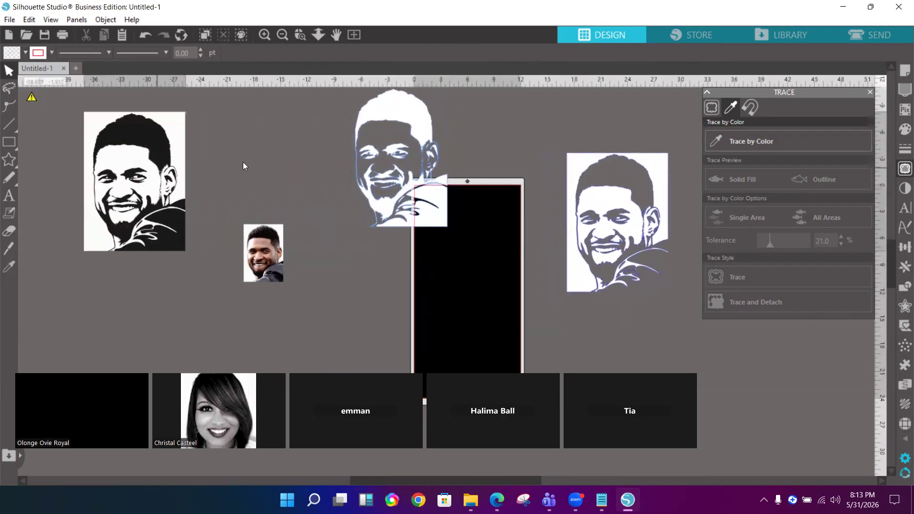
mouse_move(419, 124)
mouse_down()
mouse_move(369, 170)
mouse_move(496, 226)
mouse_up()
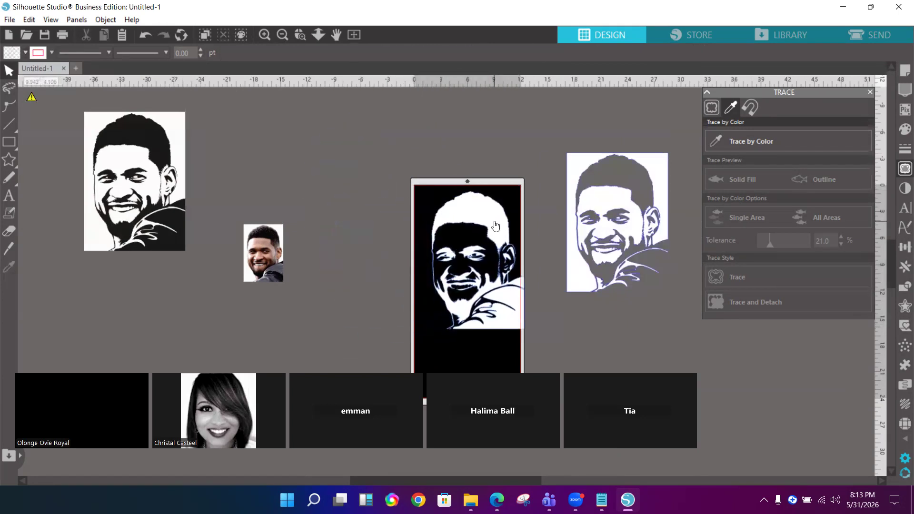
drag(495, 226, 485, 225)
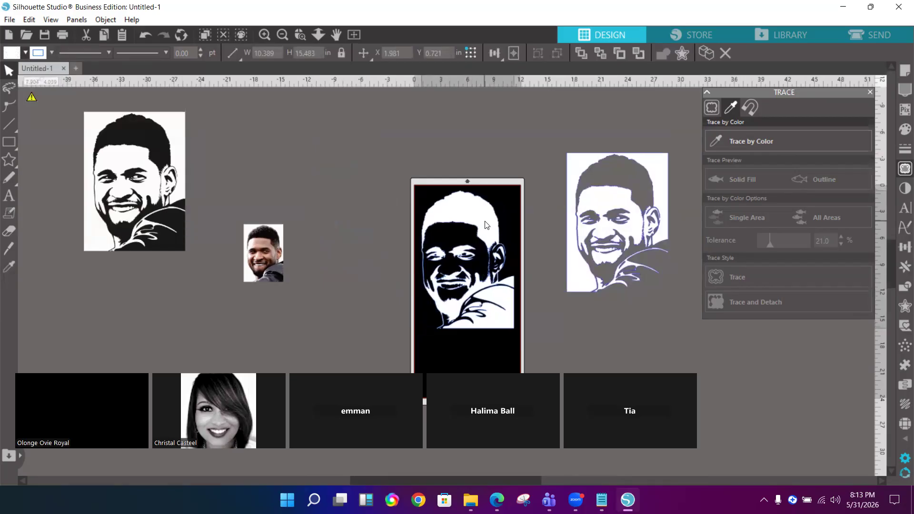
drag(485, 222, 485, 222)
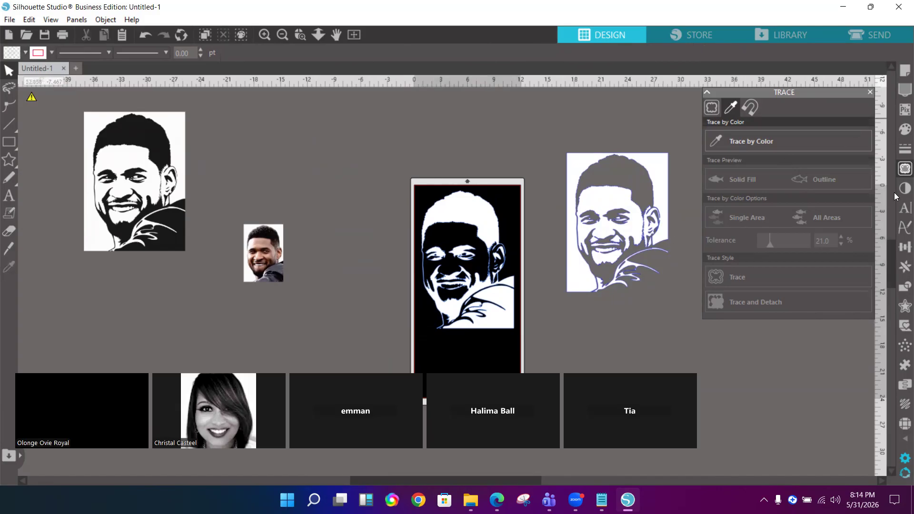
- Try white, blue, yellow and black media colors behind the black-area trace, ending on white
click(903, 72)
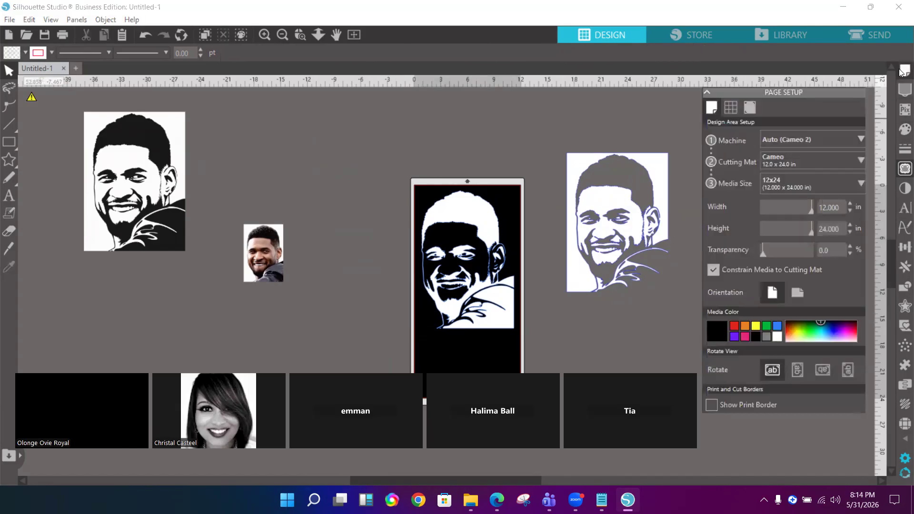
click(776, 337)
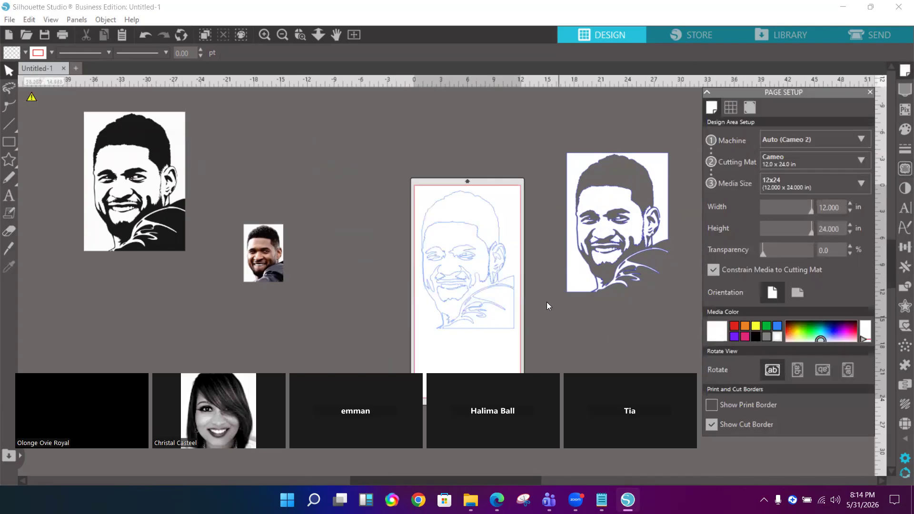
click(776, 326)
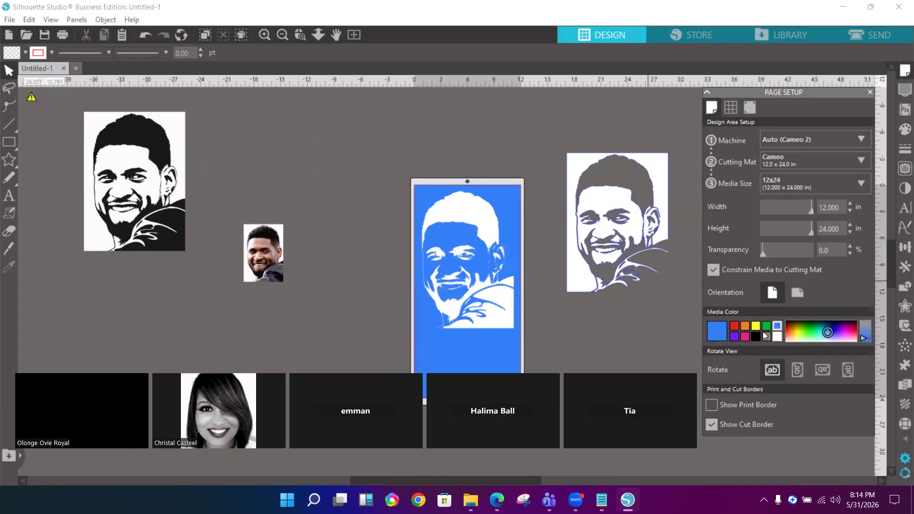
click(756, 326)
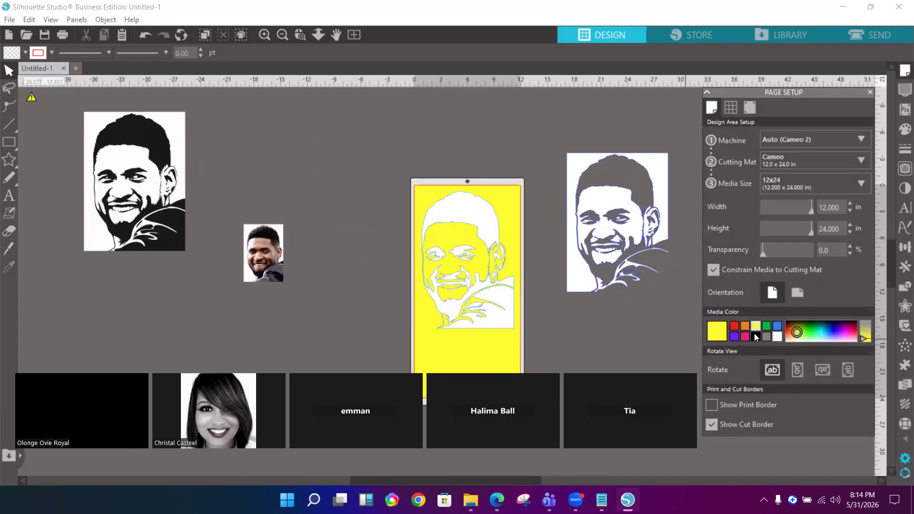
click(755, 335)
click(777, 337)
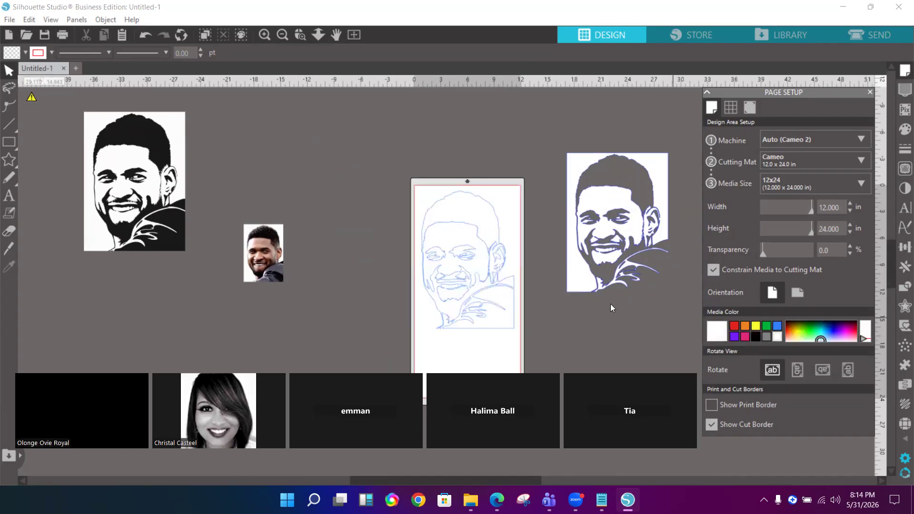
- Swap the black-area trace on the page for the parked white-area trace and set the media color to black
drag(486, 236, 317, 141)
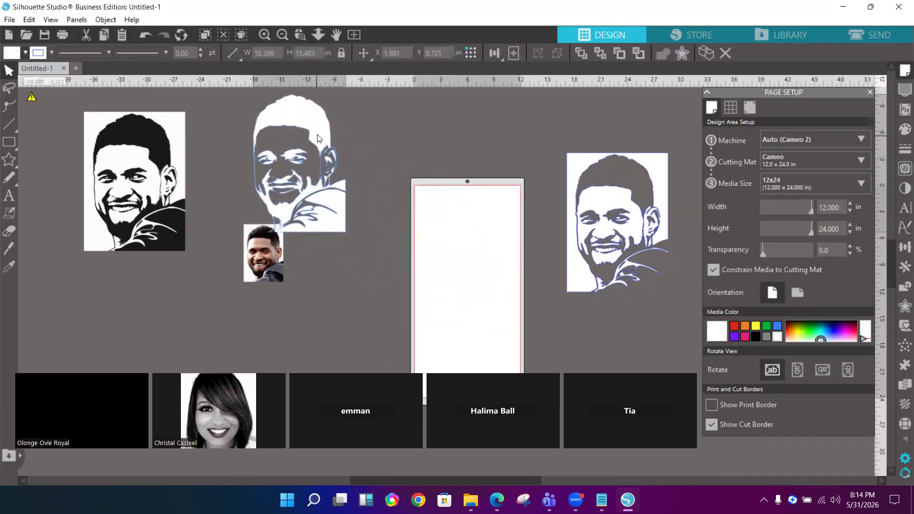
drag(636, 191, 486, 227)
click(523, 244)
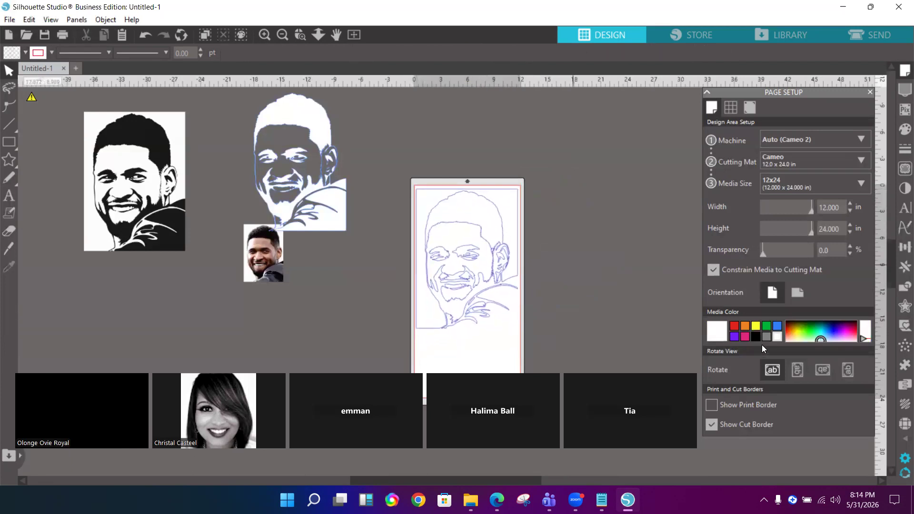
click(755, 337)
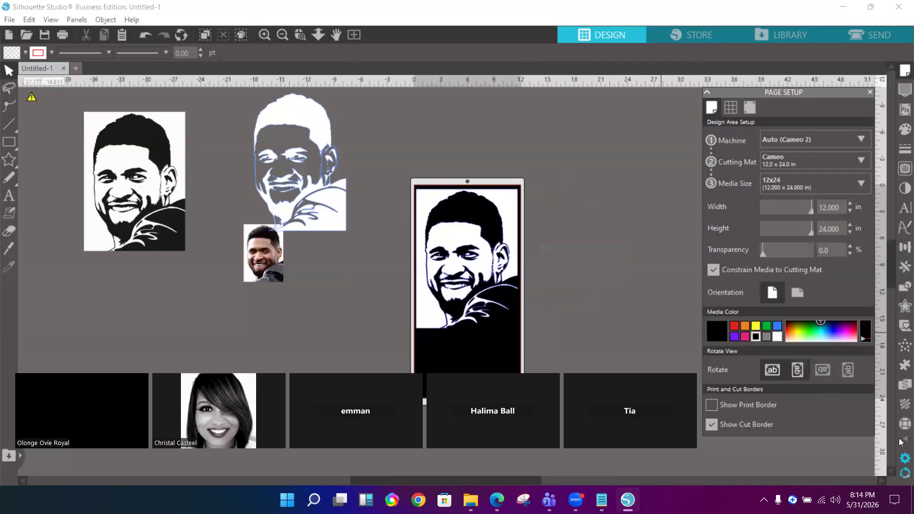
- Set the rhinestone spacing to 0.027 in in the rhinestone settings
click(903, 423)
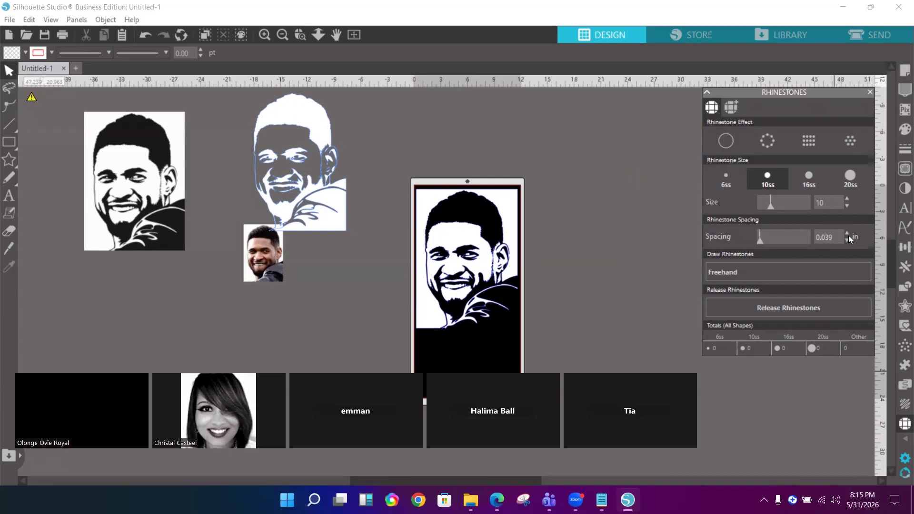
click(834, 237)
key(BackSpace)
key(BackSpace)
text(27)
- Fill the white-area portrait with 10ss rhinestones, trying the contour-following pattern and settling on the straight-row grid
click(282, 35)
click(265, 35)
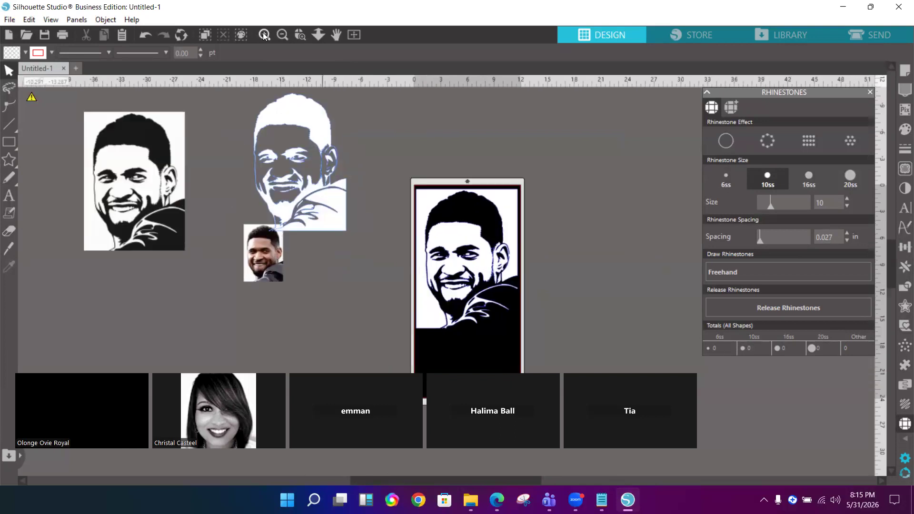
click(264, 35)
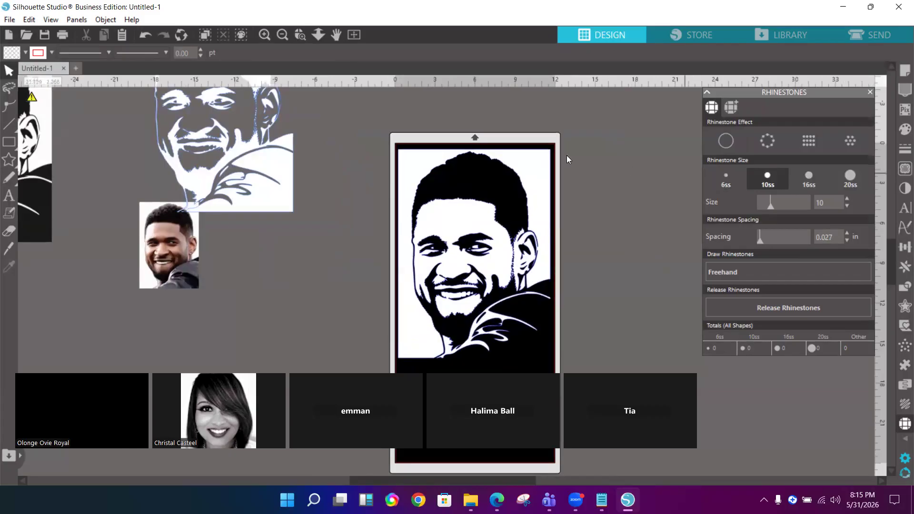
scroll(607, 152, down, 1)
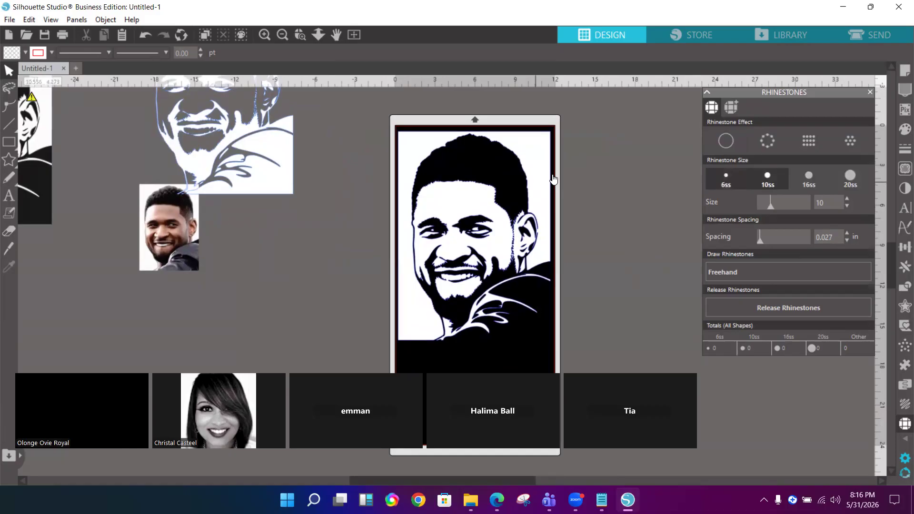
click(536, 170)
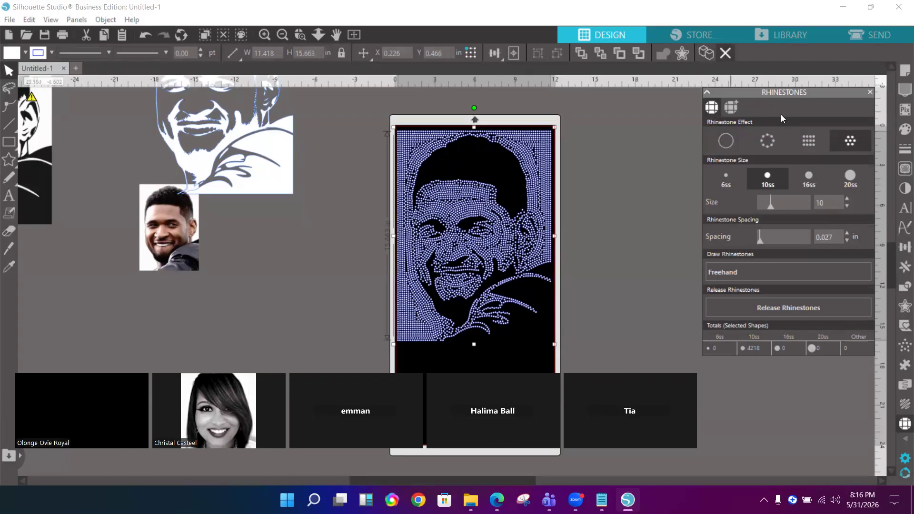
click(809, 141)
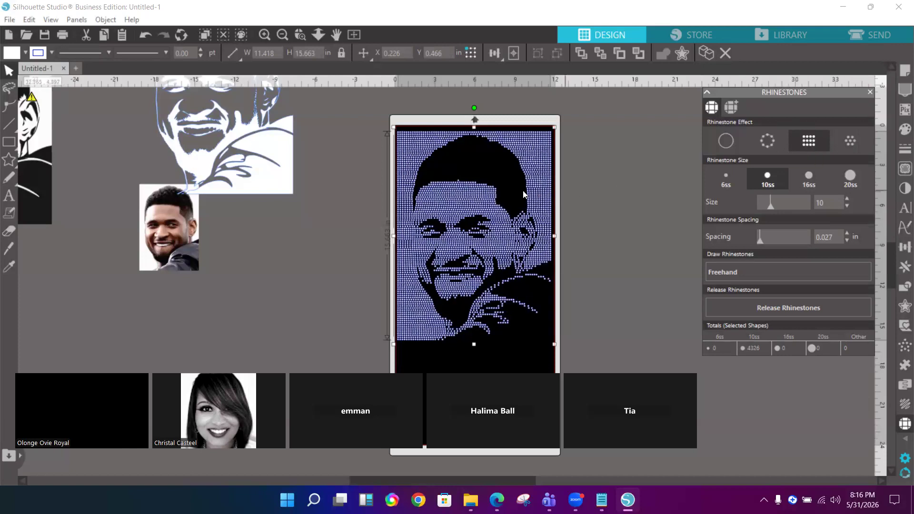
- Move the rhinestone-filled portrait off the page and place the black-area trace on the page
drag(521, 188, 741, 168)
mouse_move(275, 159)
mouse_down()
mouse_move(523, 286)
mouse_move(528, 303)
mouse_up()
click(580, 290)
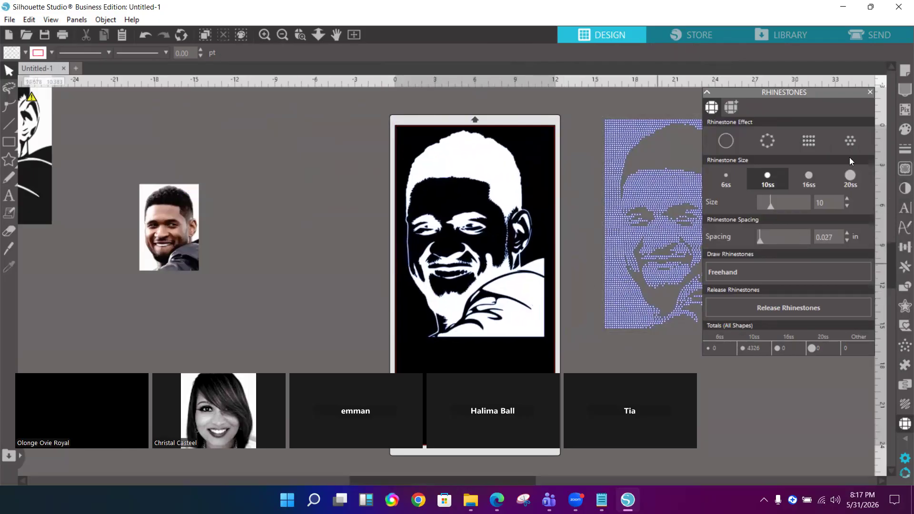
- Fill the black-area portrait with 10ss rhinestones, choosing the straight-row grid over the contour-following pattern, and adjust its position on the page
click(458, 167)
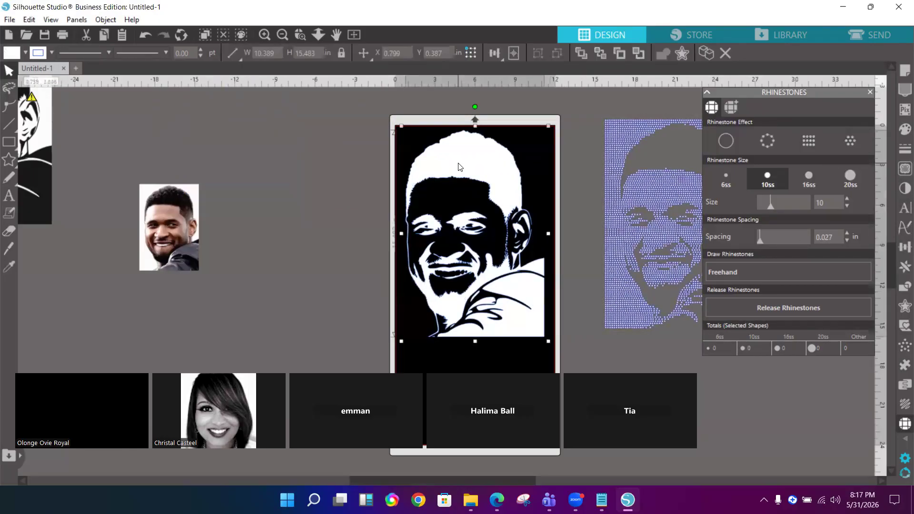
click(848, 145)
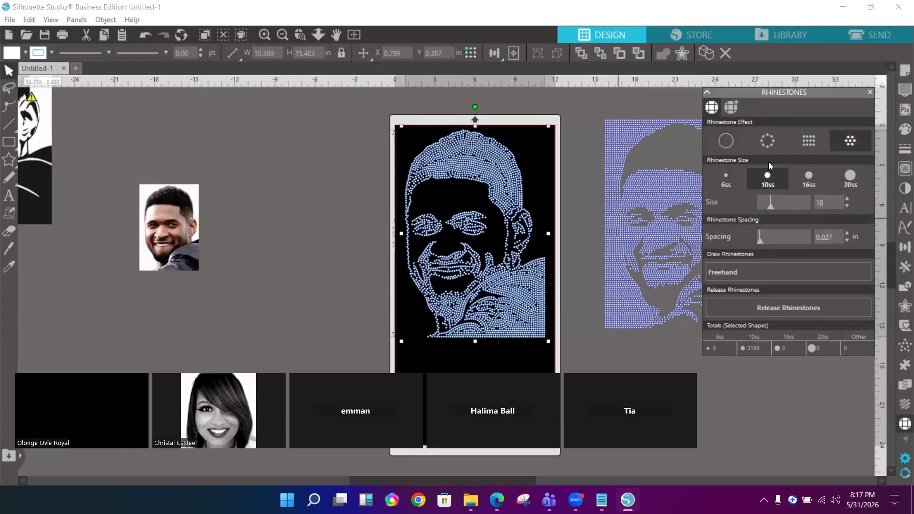
click(809, 140)
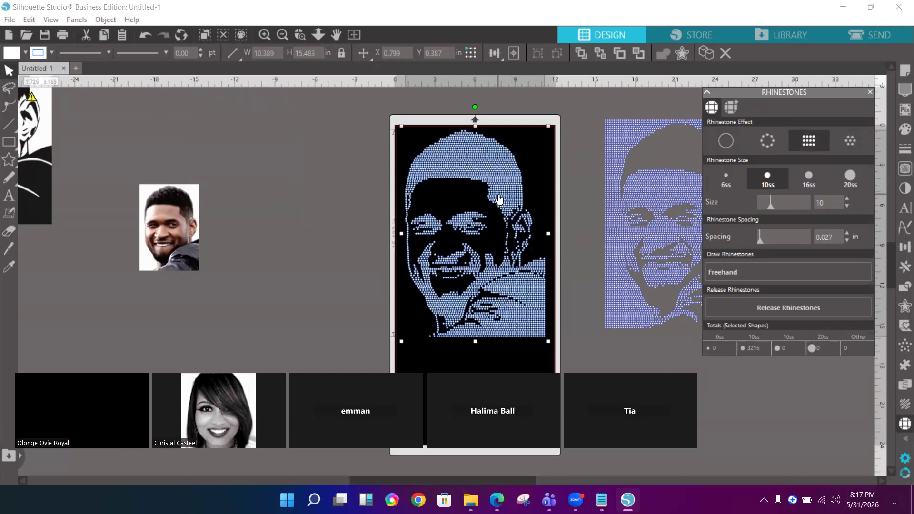
drag(498, 199, 504, 200)
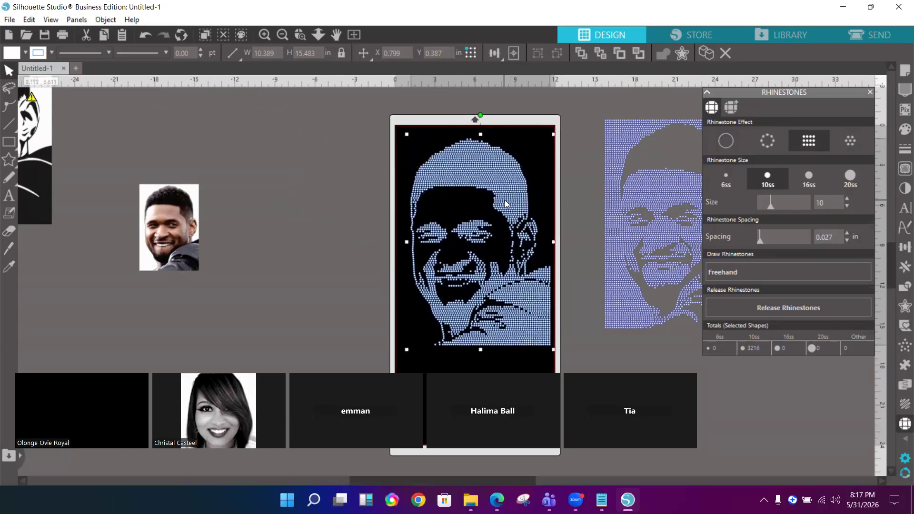
drag(505, 200, 501, 197)
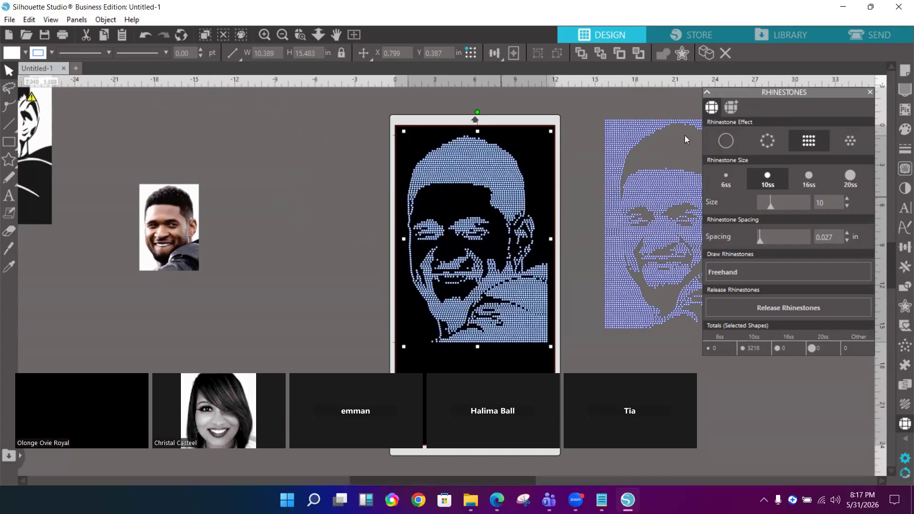
- Set the page colour to white, move the black-area rhinestone portrait off the page, and place the white-area one on it
click(902, 71)
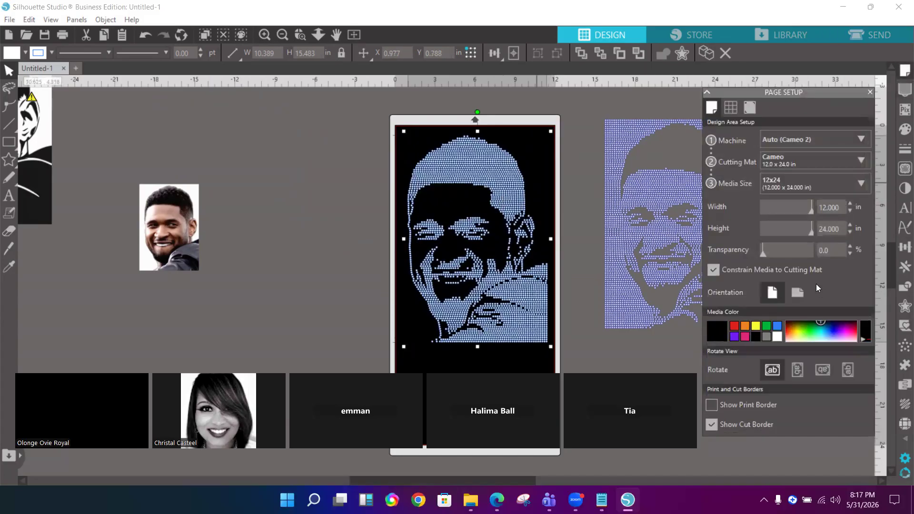
click(777, 336)
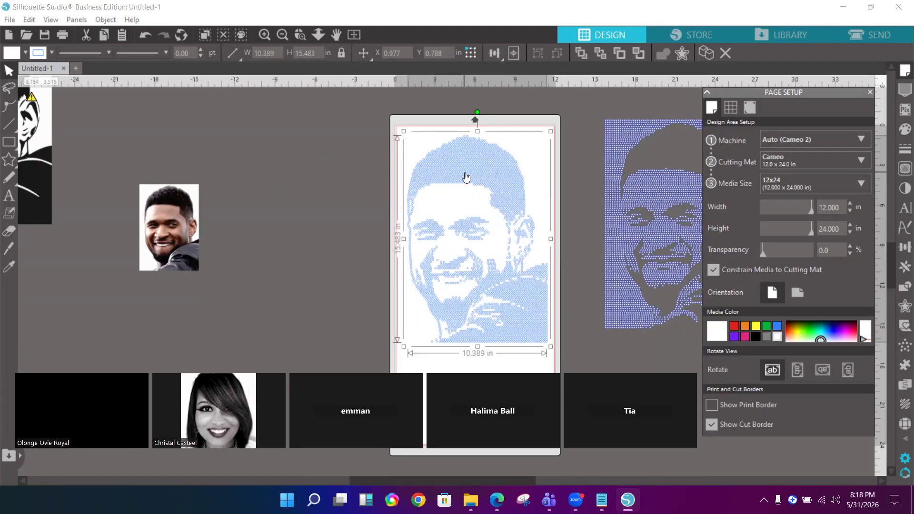
drag(657, 204, 442, 212)
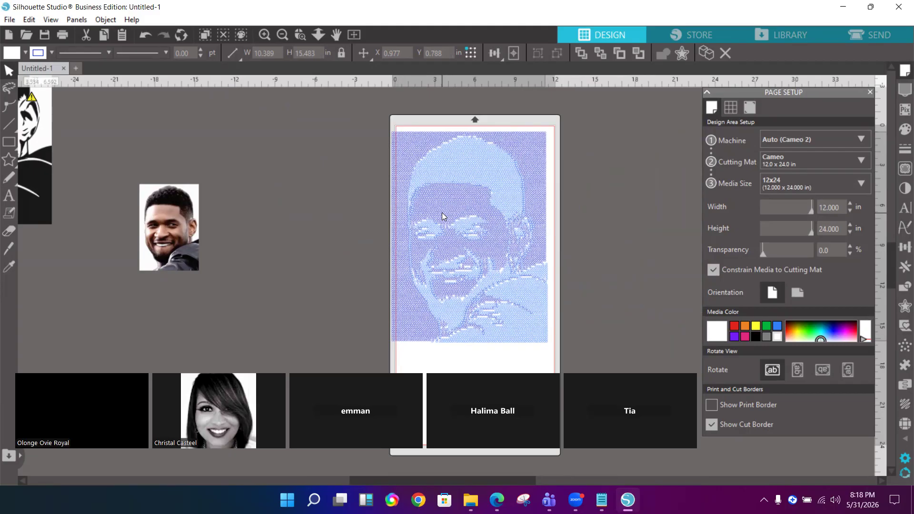
drag(443, 216, 656, 218)
drag(505, 194, 333, 188)
drag(668, 207, 462, 202)
key(Escape)
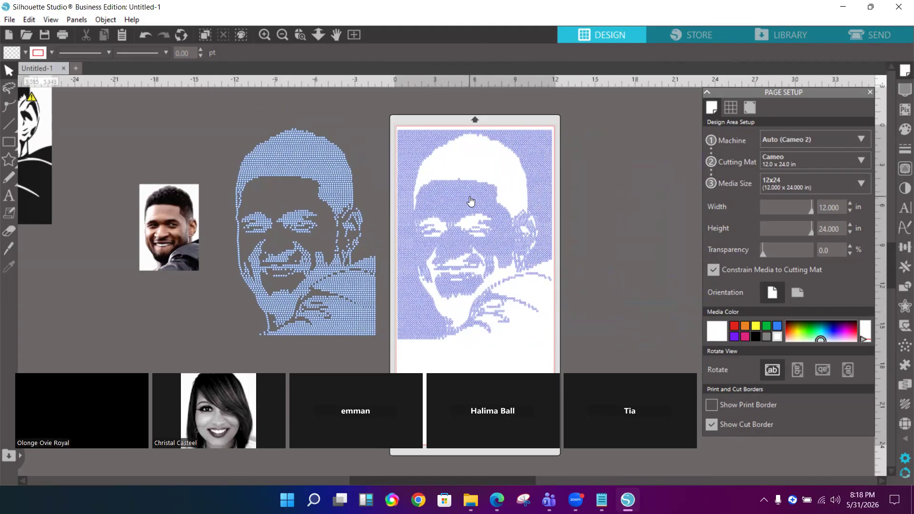
- Preview the white-area rhinestone portrait against black, blue and grey page colours
click(755, 336)
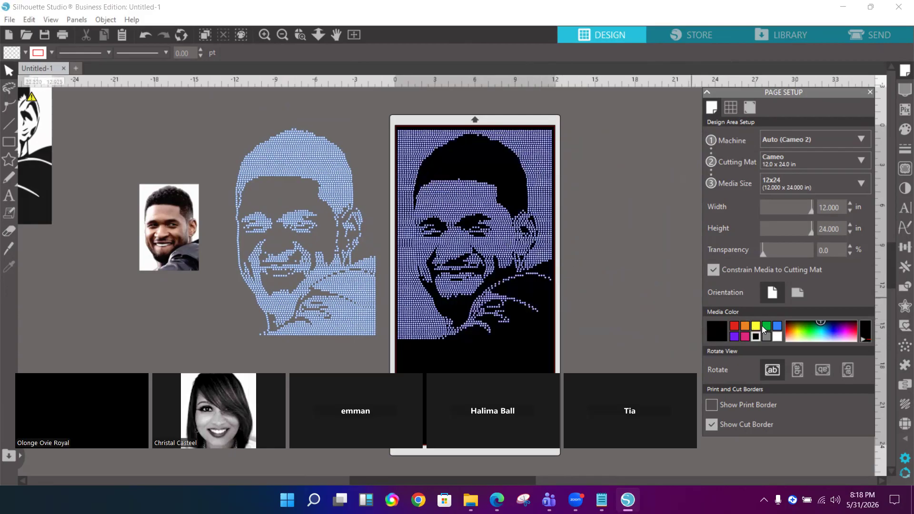
click(775, 327)
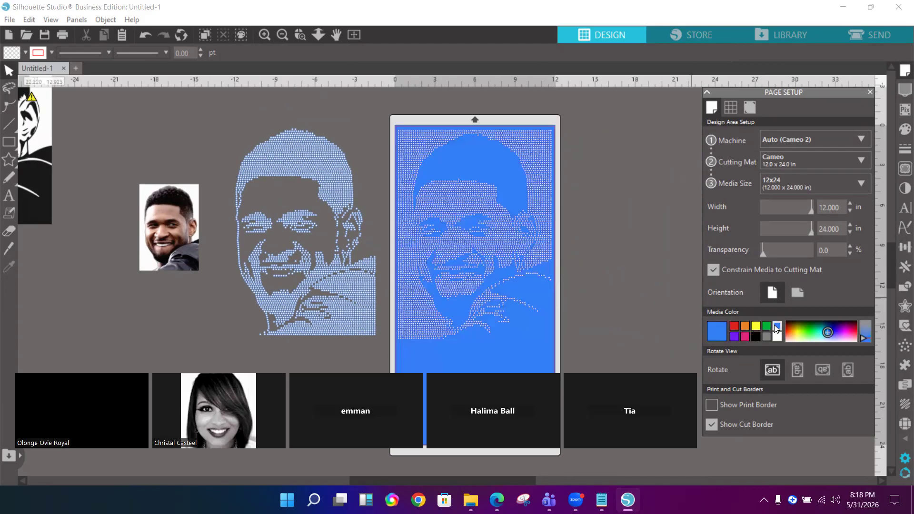
click(766, 336)
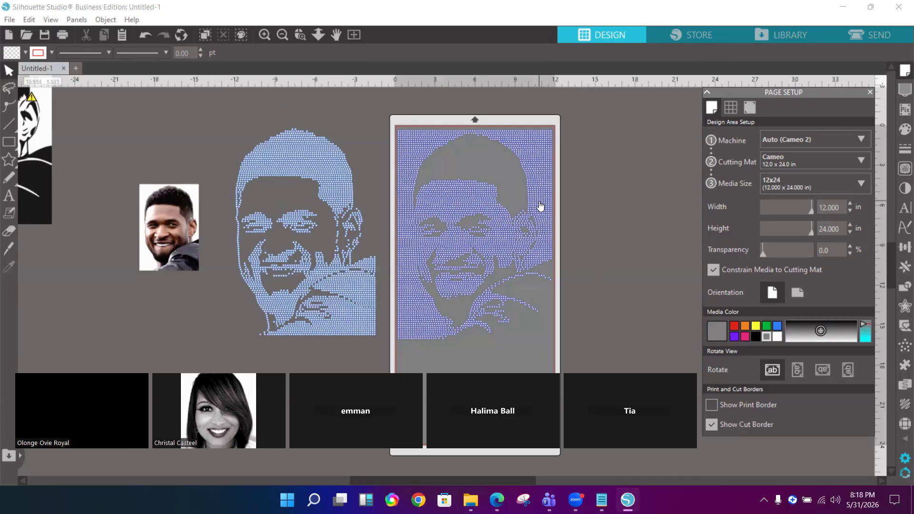
- Swap the black-area rhinestone portrait onto the page and preview it on white, yellow, blue, purple and pink page colours
drag(539, 200, 743, 191)
drag(363, 189, 519, 185)
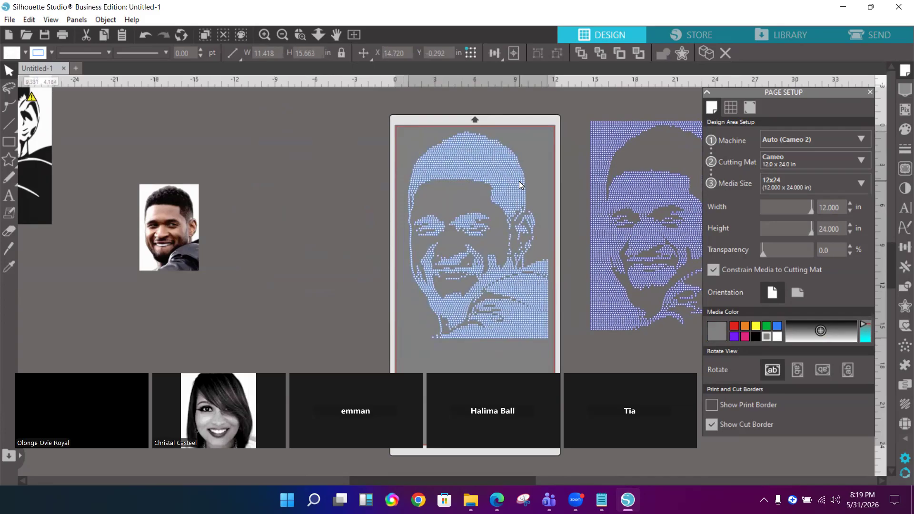
click(575, 210)
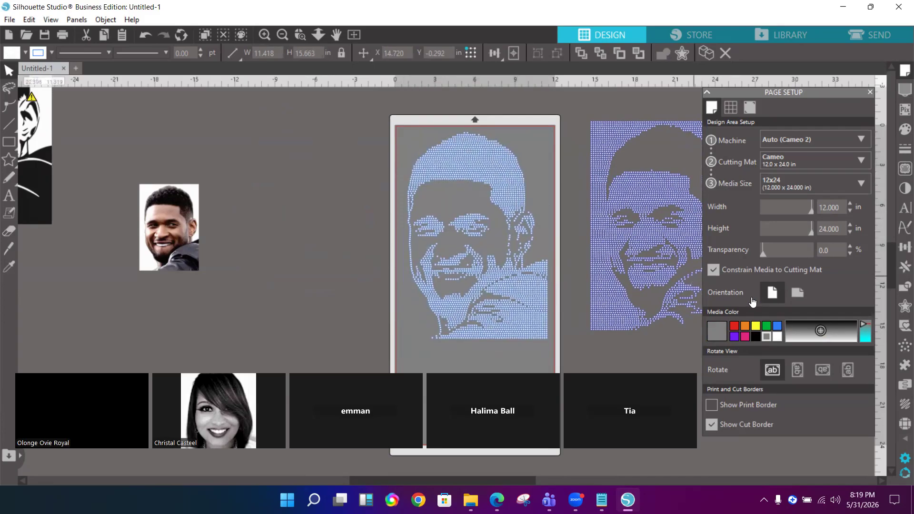
click(777, 337)
click(756, 326)
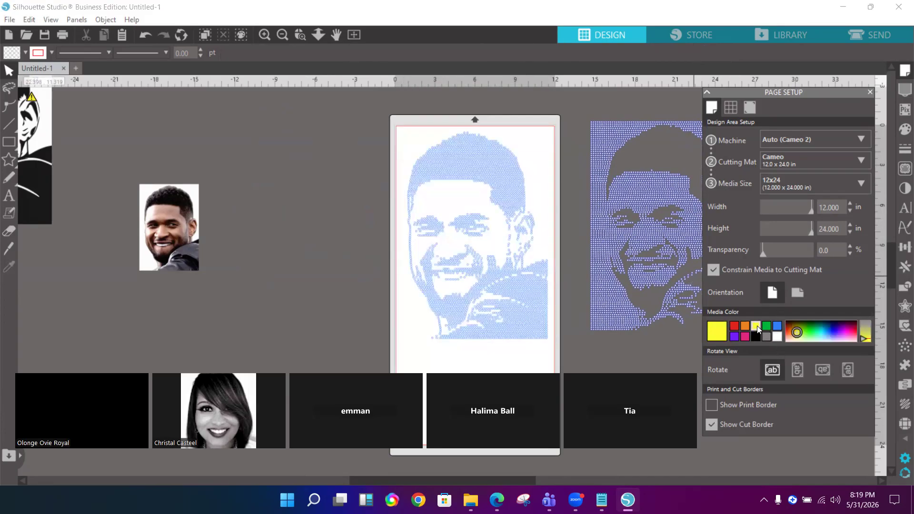
click(778, 327)
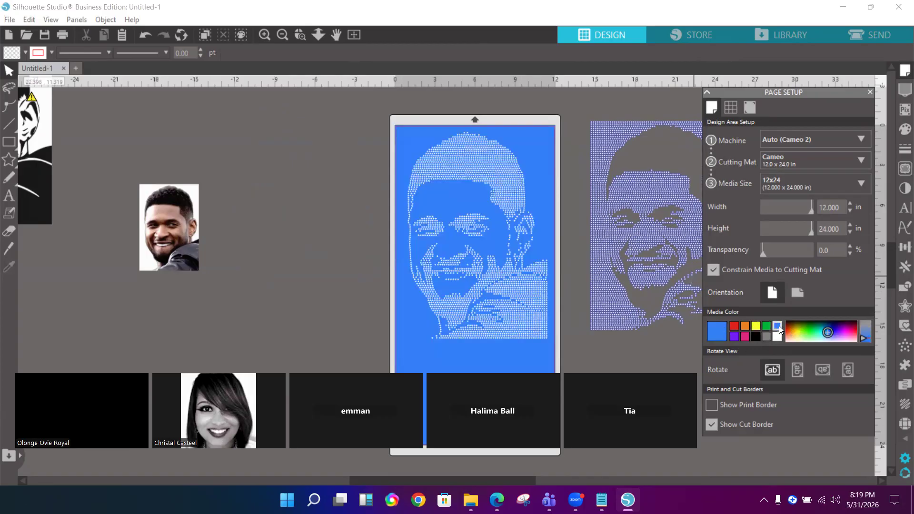
click(735, 337)
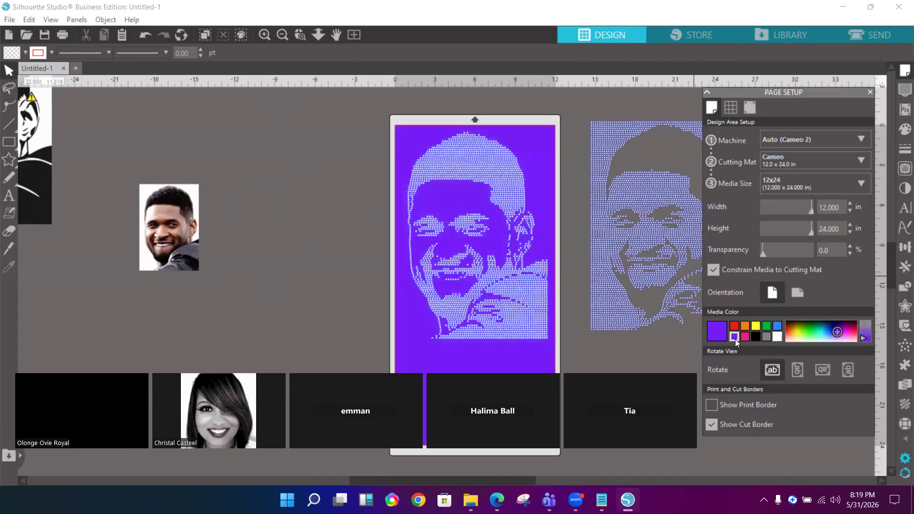
click(745, 337)
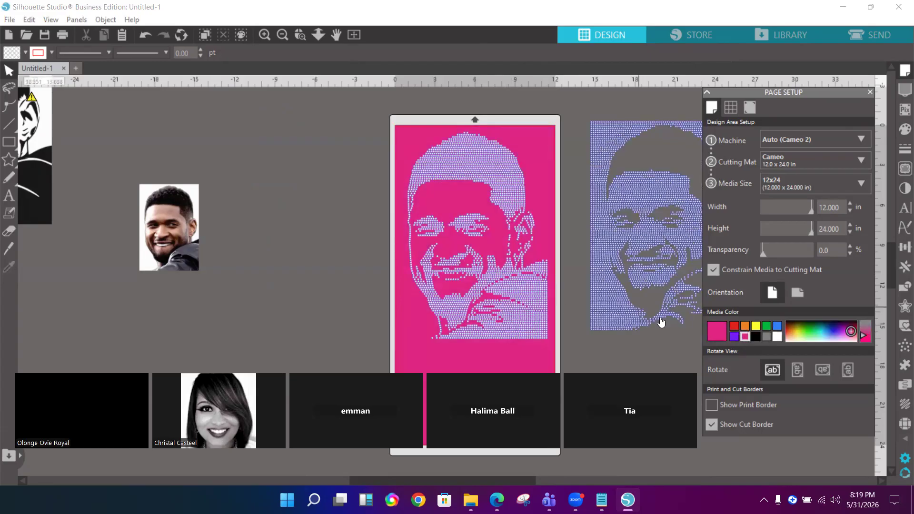
- Swap the white-area rhinestone portrait back onto the page, set the page colour to black, and adjust the portrait's position
drag(535, 305, 338, 285)
drag(676, 234, 484, 239)
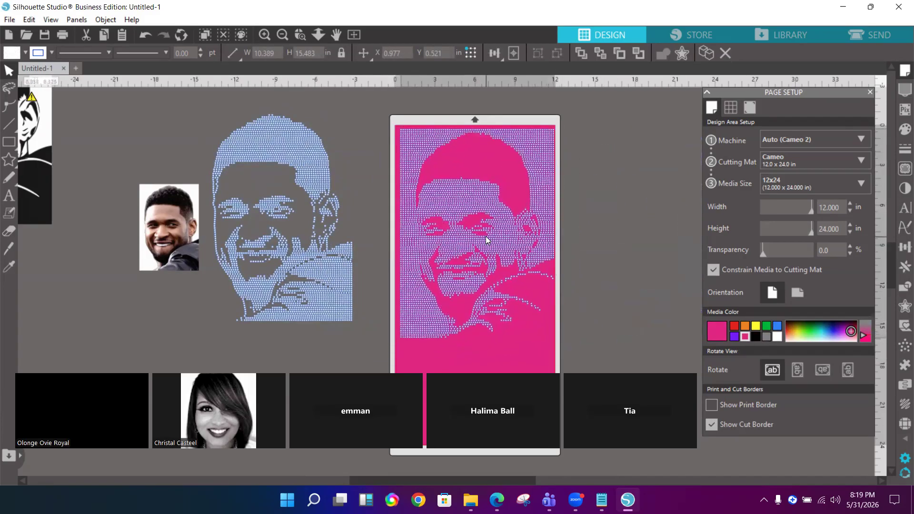
click(449, 249)
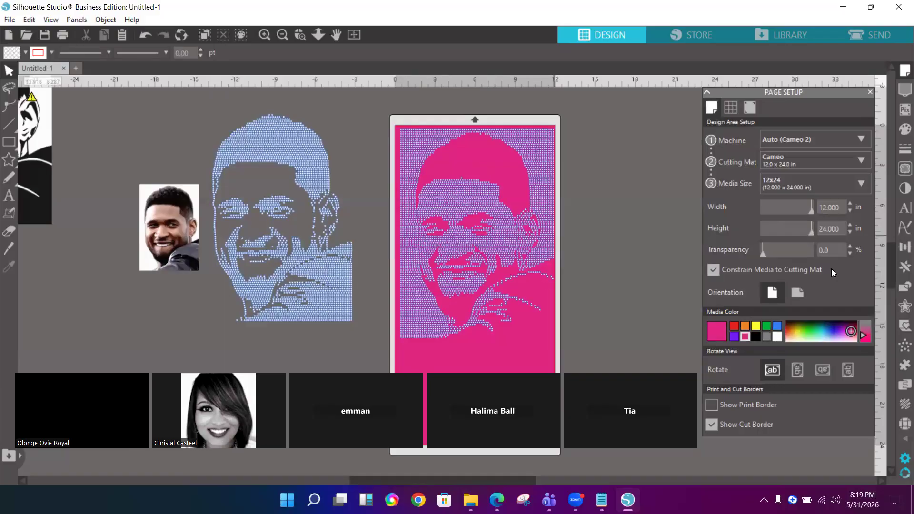
click(756, 337)
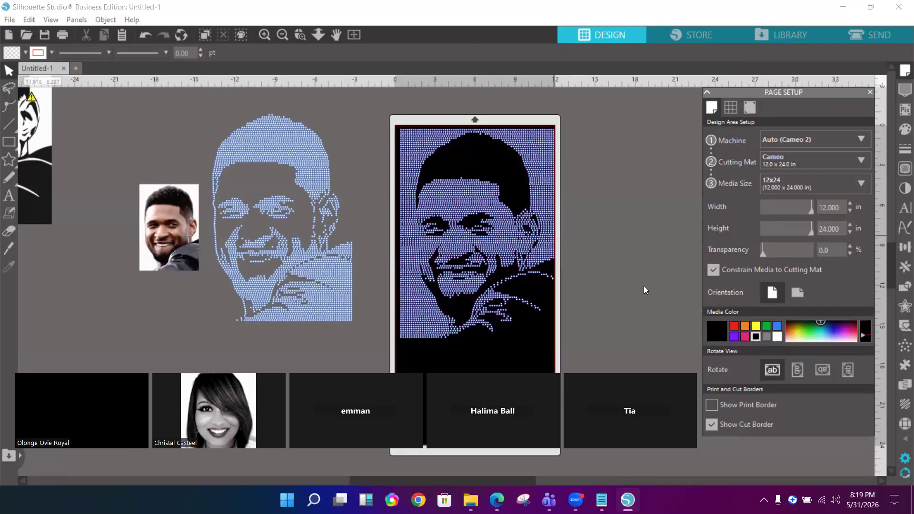
drag(547, 179, 538, 176)
click(482, 237)
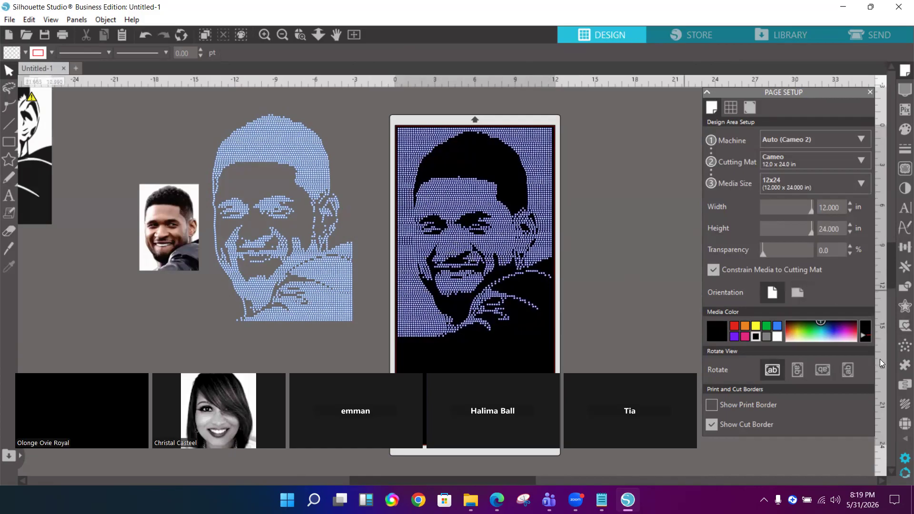
- Check the 10ss rhinestone totals for the white-area portrait and the black-area portrait in the rhinestone settings
click(903, 424)
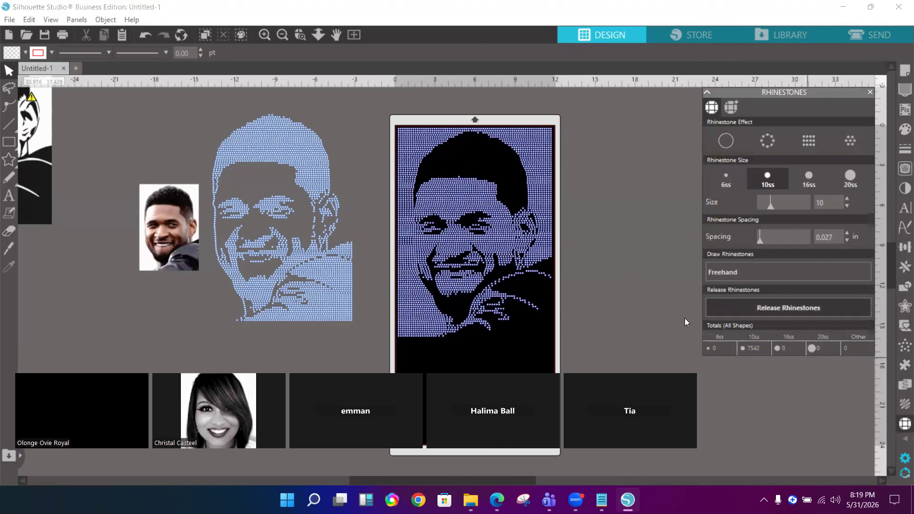
click(534, 169)
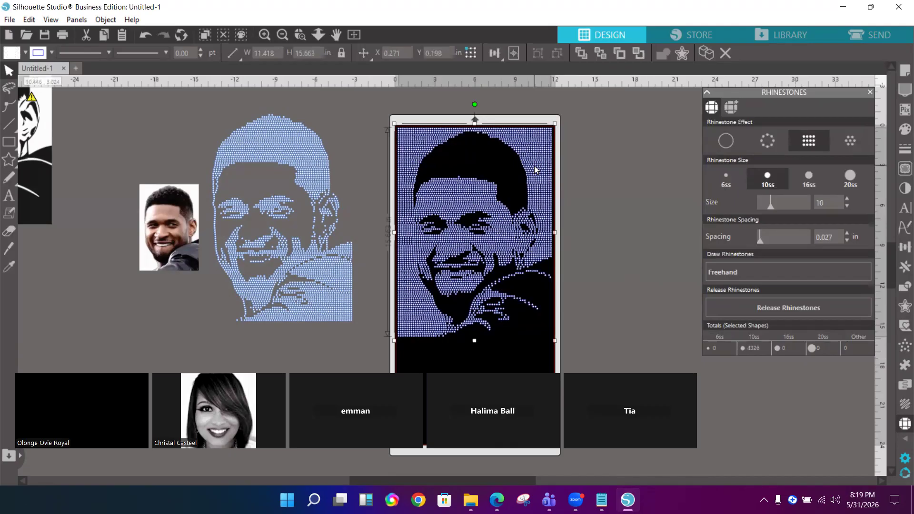
drag(534, 165, 696, 151)
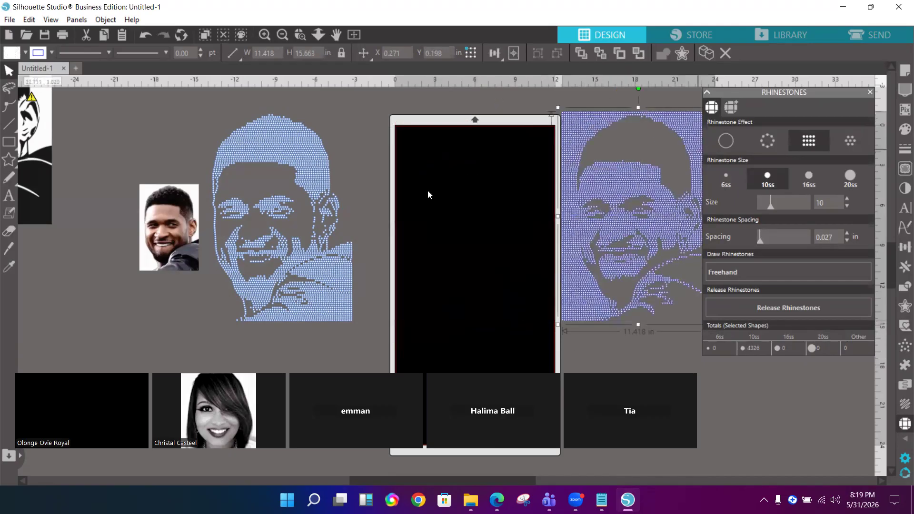
click(305, 162)
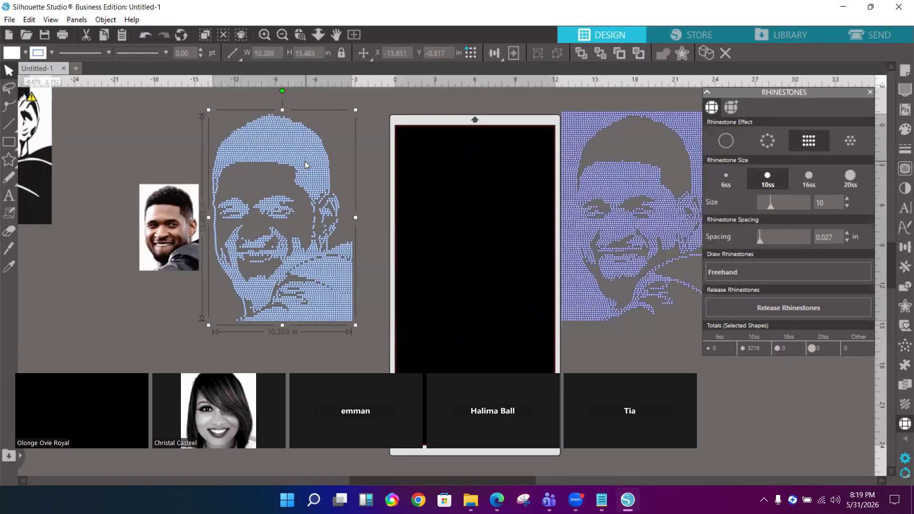
- Move the black-area rhinestone portrait far away from the page and place the white-area portrait on the page
drag(305, 161, 116, 161)
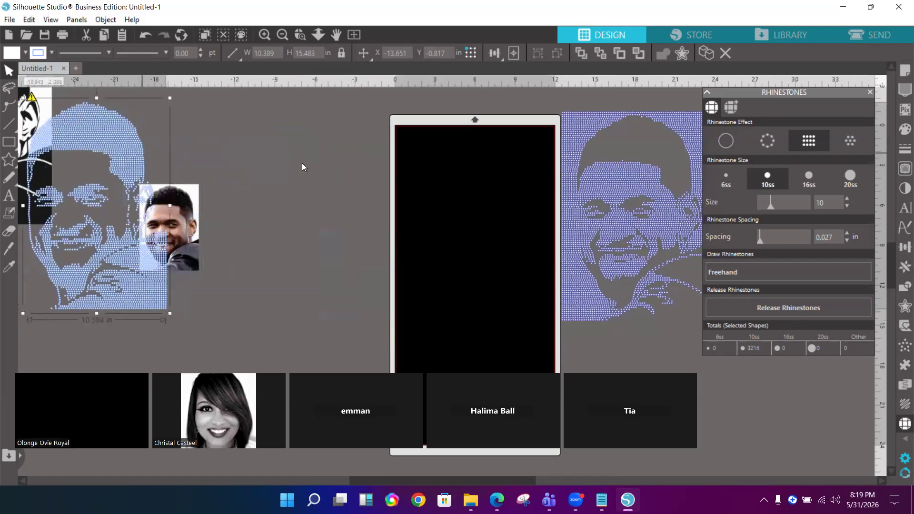
drag(622, 203, 462, 217)
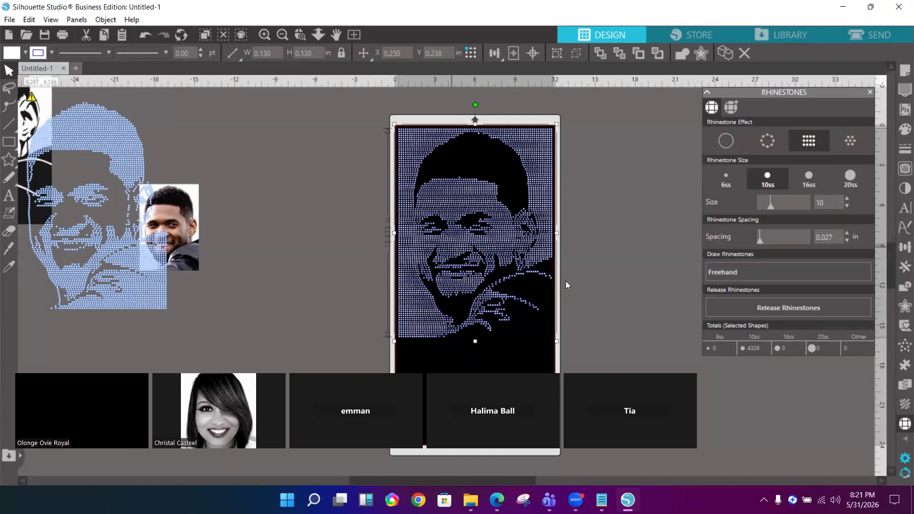
click(626, 209)
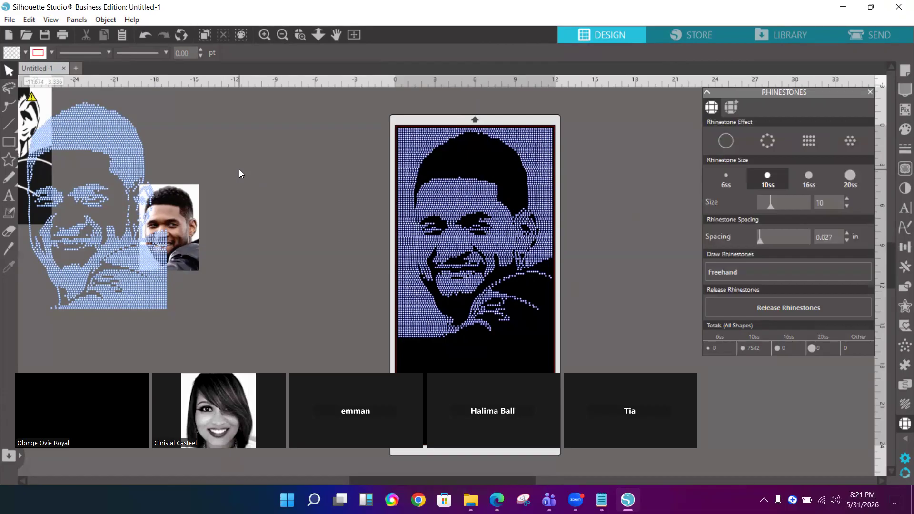
- Move the black-and-white stencil portrait image into the empty space beside the page, next to the white-area rhinestone portrait
drag(46, 107, 369, 198)
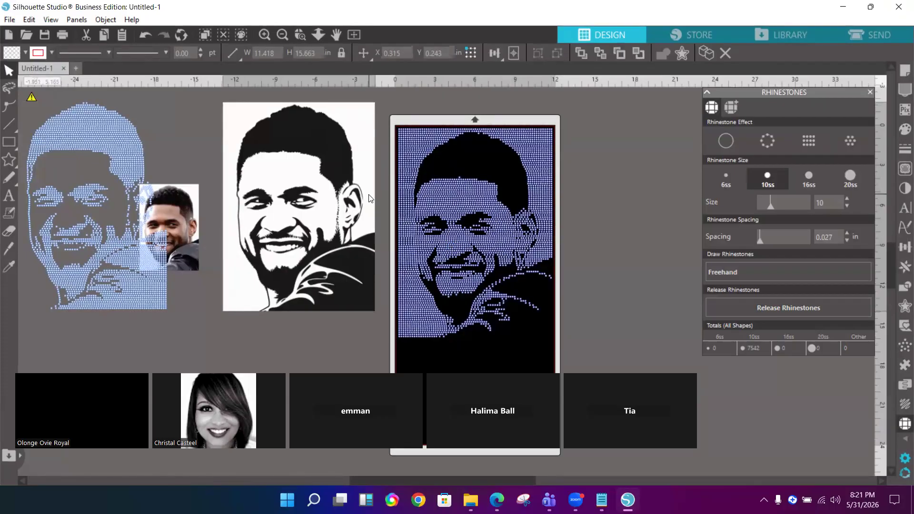
drag(369, 195, 369, 194)
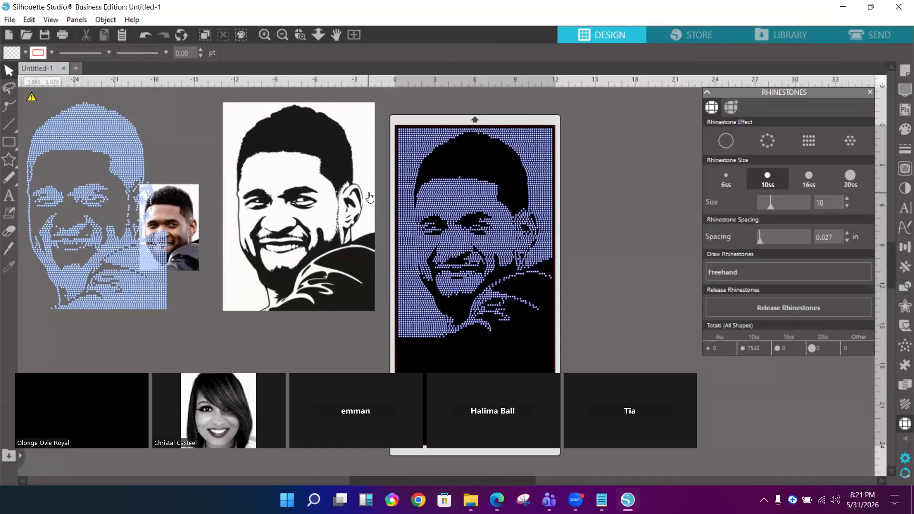
drag(367, 193, 360, 219)
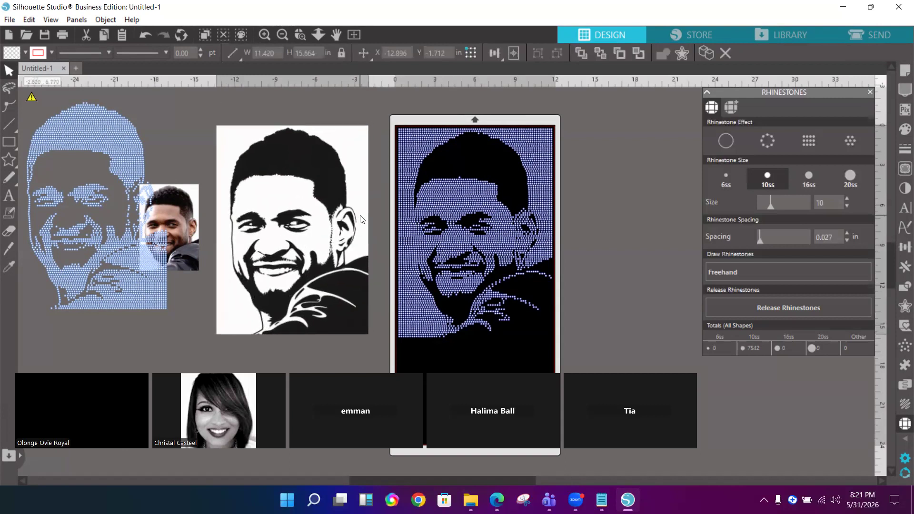
click(515, 246)
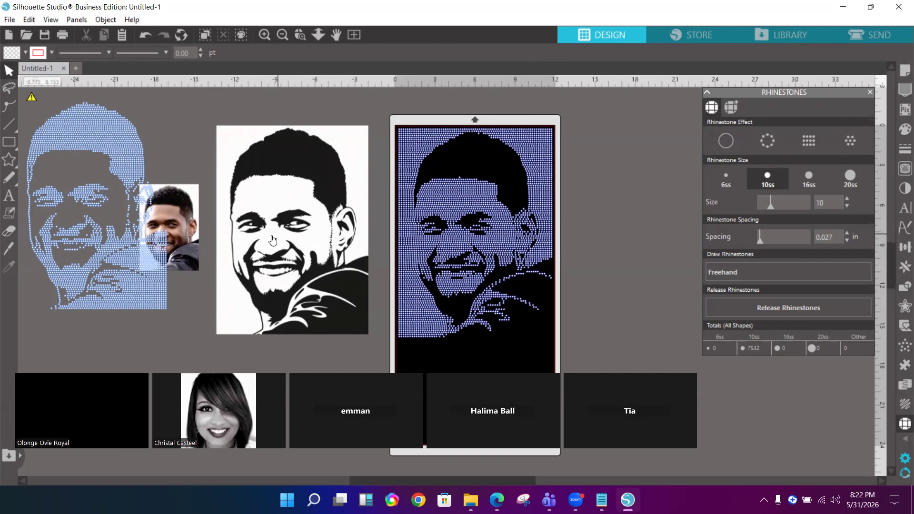
mouse_move(272, 239)
mouse_down()
mouse_move(461, 252)
mouse_move(446, 237)
mouse_move(461, 242)
mouse_move(457, 235)
mouse_move(270, 227)
mouse_move(307, 244)
mouse_move(284, 234)
mouse_up()
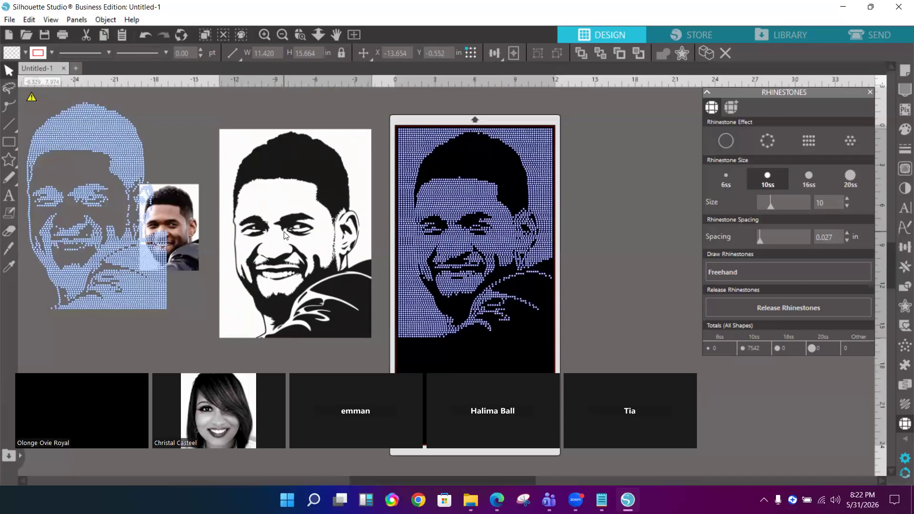
drag(285, 234, 285, 235)
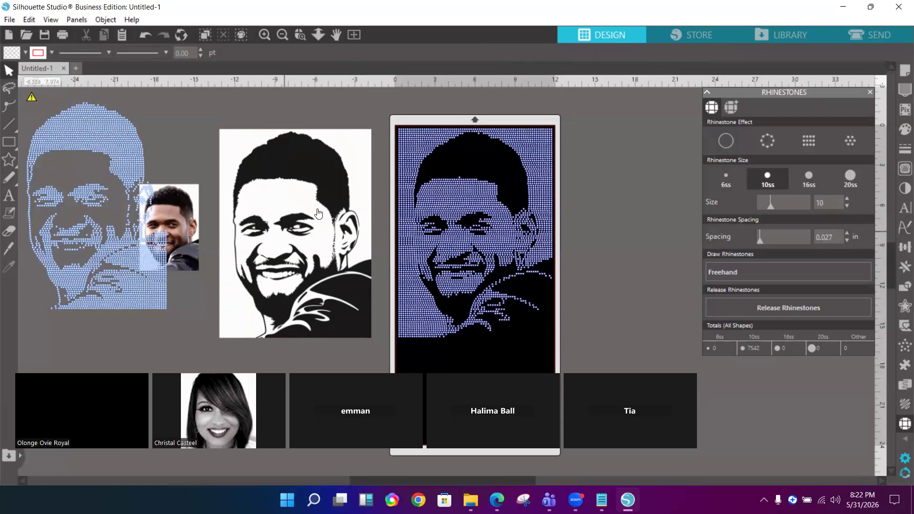
click(325, 226)
drag(326, 226, 297, 198)
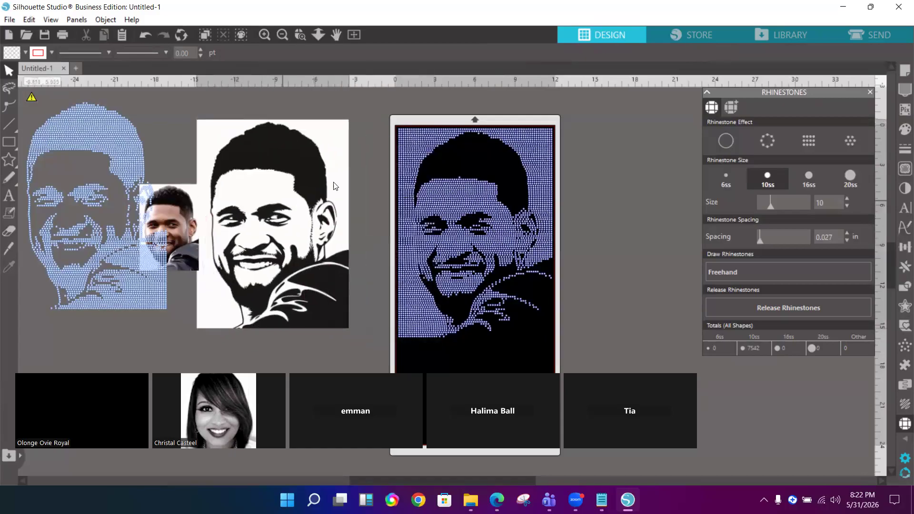
- Group the white-area portrait's rhinestones and align the stencil image's right edge with them so the two overlap on the page
drag(387, 267, 502, 353)
drag(585, 356, 586, 356)
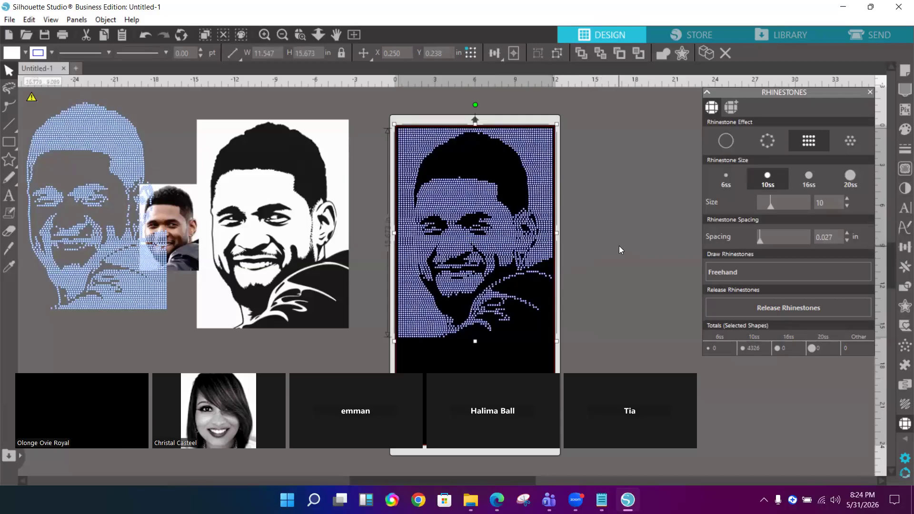
click(901, 251)
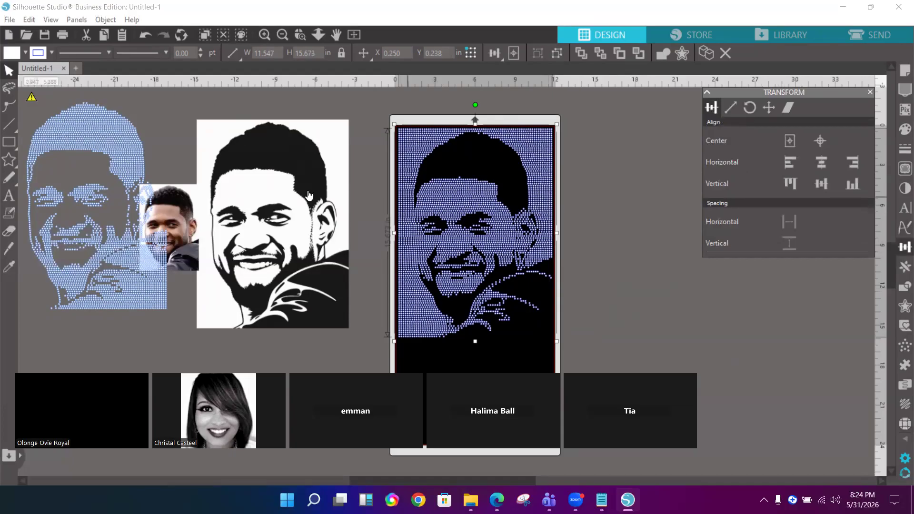
drag(269, 187, 304, 186)
drag(250, 101, 546, 264)
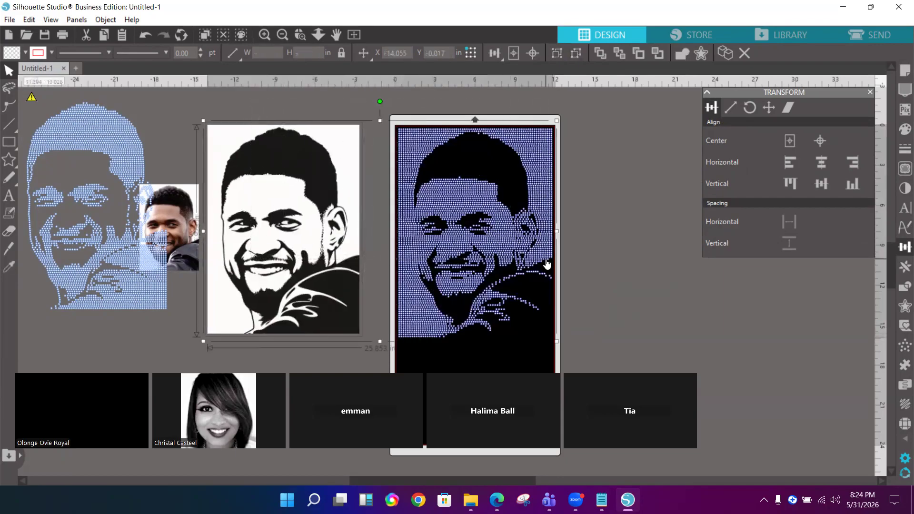
click(854, 163)
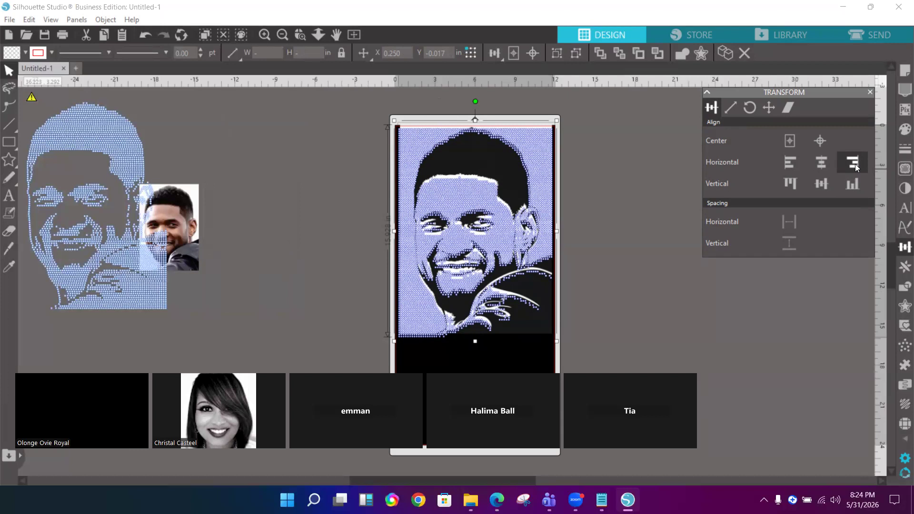
- Align the stencil image and the white-area rhinestone group by their centers on the page
click(820, 140)
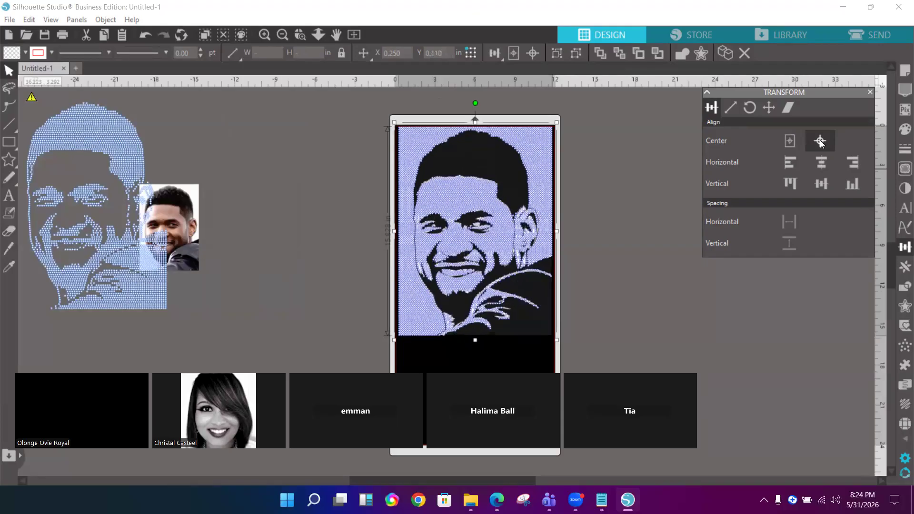
click(626, 243)
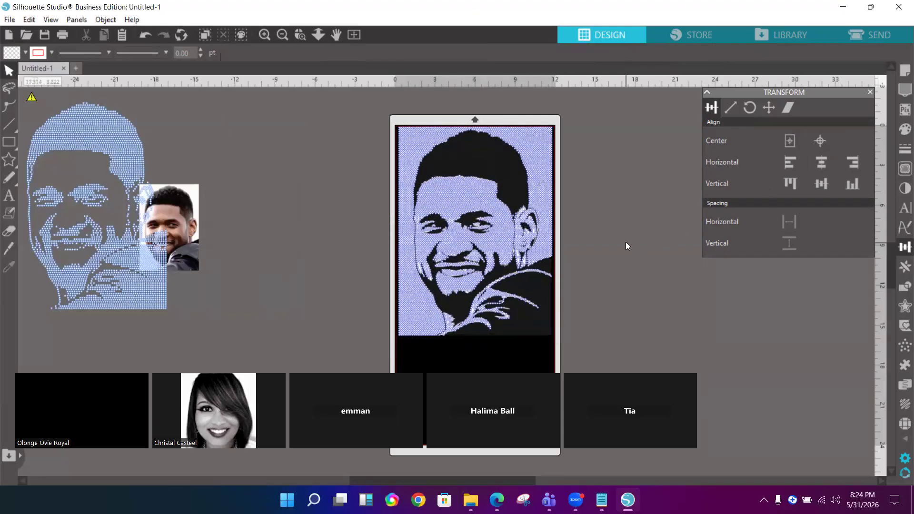
- Examine up close how the rhinestones follow the stencil's white areas around the eye on the portrait's right side
click(300, 35)
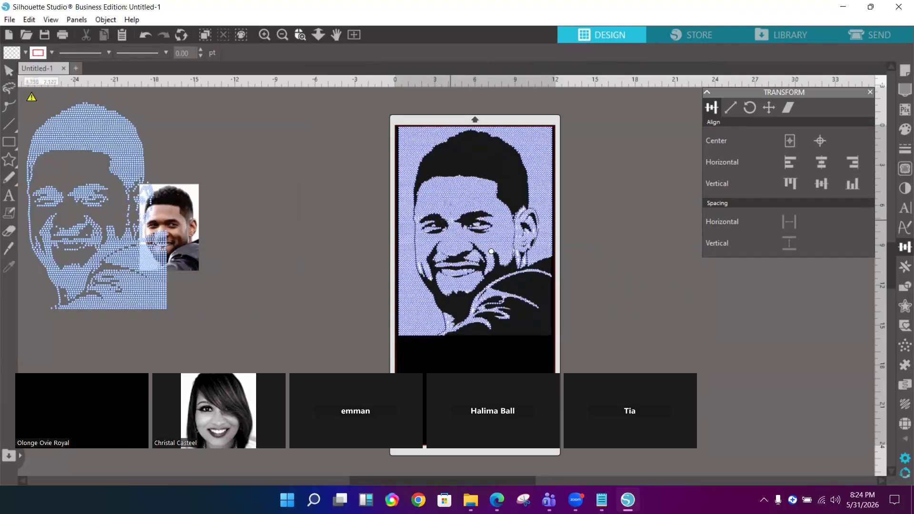
drag(441, 200, 546, 257)
click(301, 35)
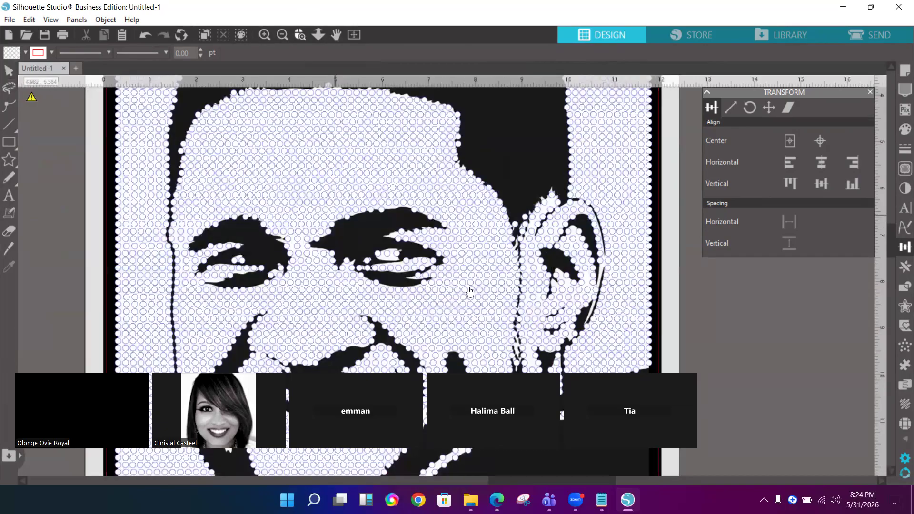
drag(318, 212, 469, 289)
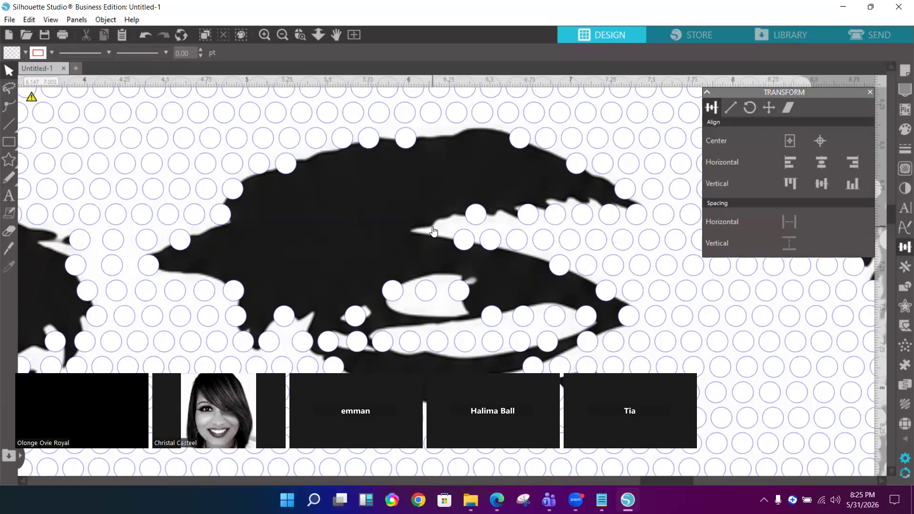
scroll(552, 288, down, 3)
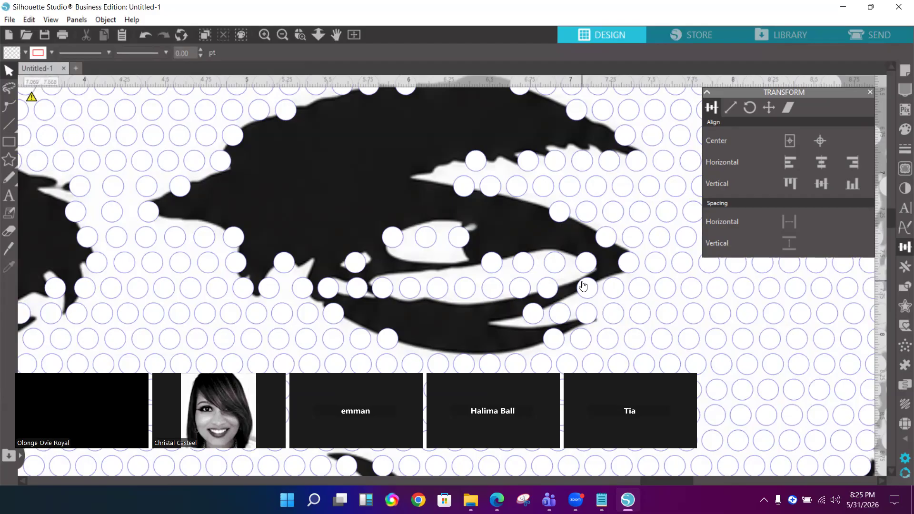
click(282, 35)
click(281, 35)
click(282, 35)
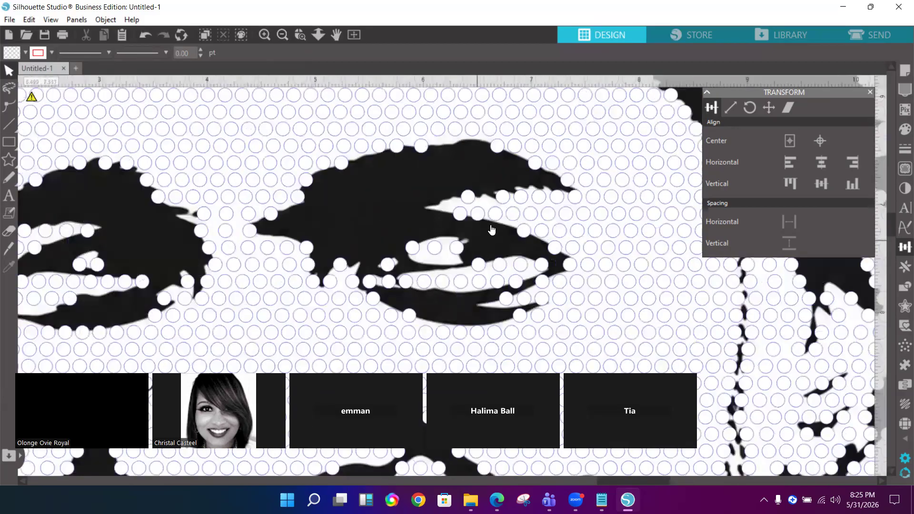
- Ungroup the white-area portrait's rhinestones so each stone can be moved separately
click(465, 202)
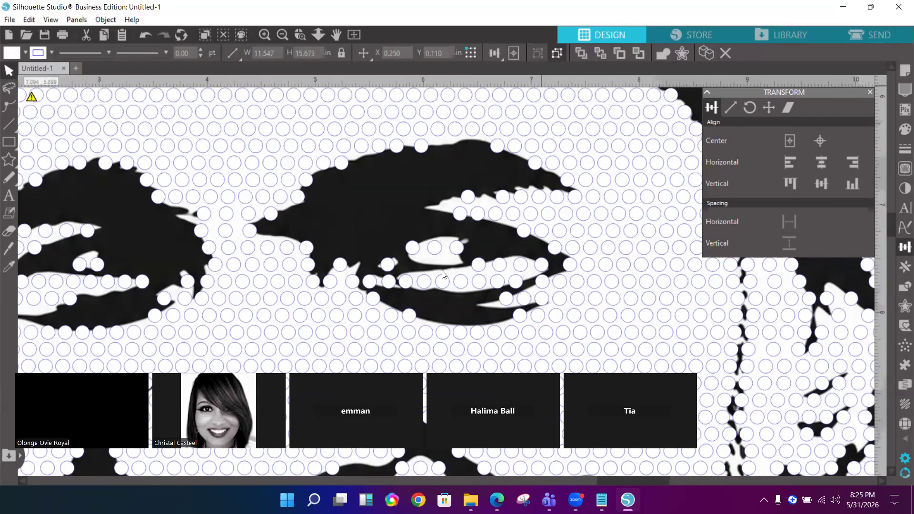
key(ctrl+shift+g)
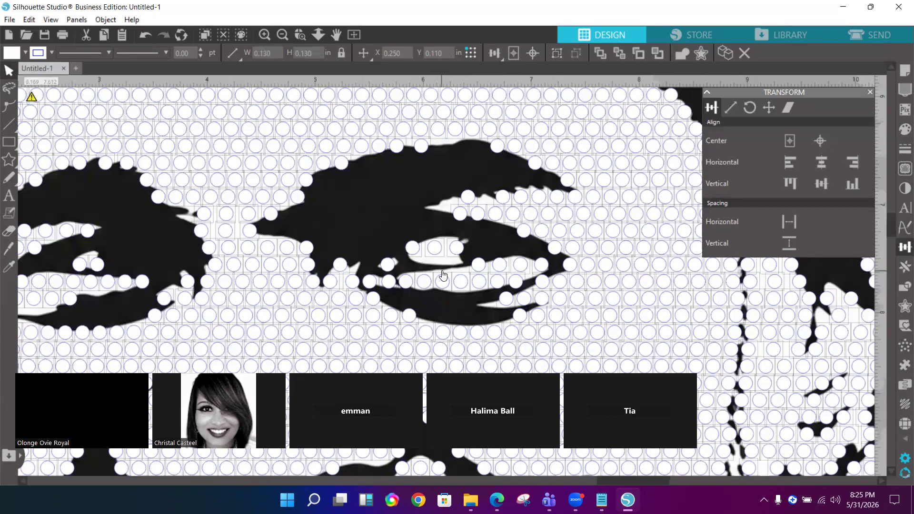
click(380, 201)
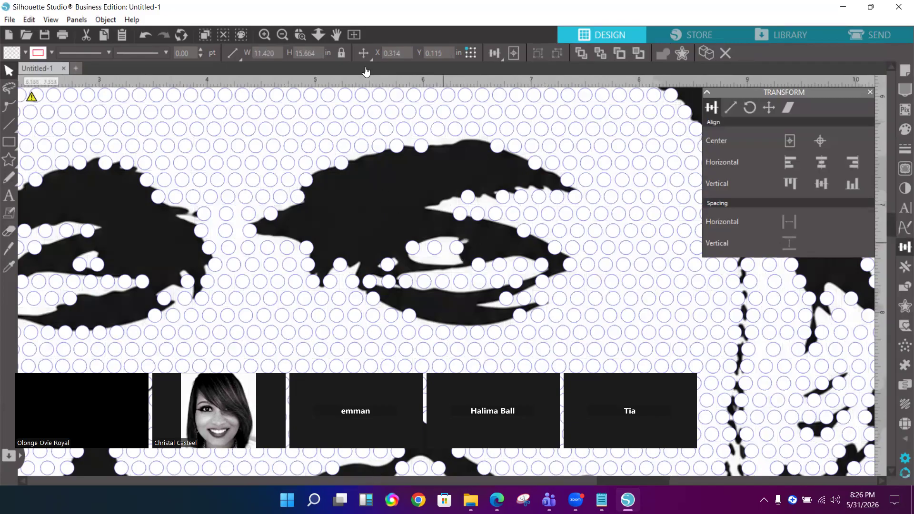
- In the eye's white highlight, nudge the leftmost rhinestone down to Y 7.388 in and the middle one up to Y 7.305 in
click(301, 36)
drag(370, 200, 533, 322)
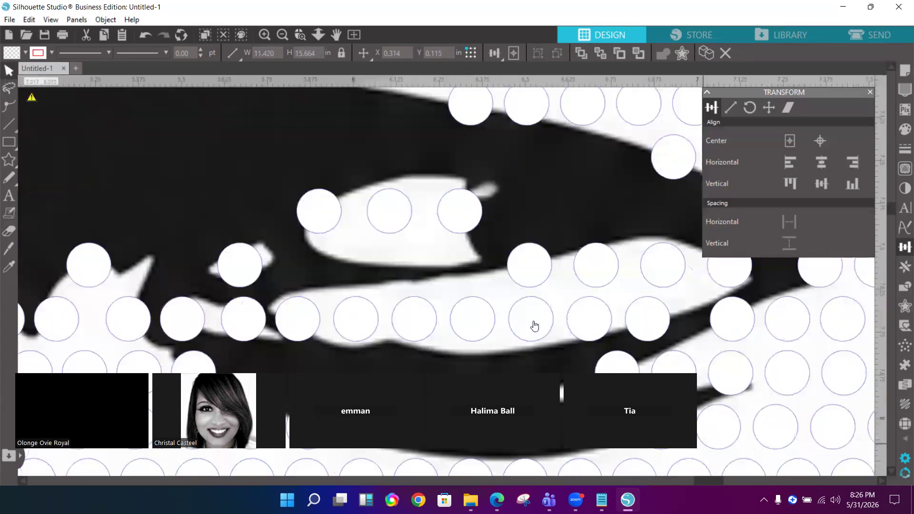
click(334, 222)
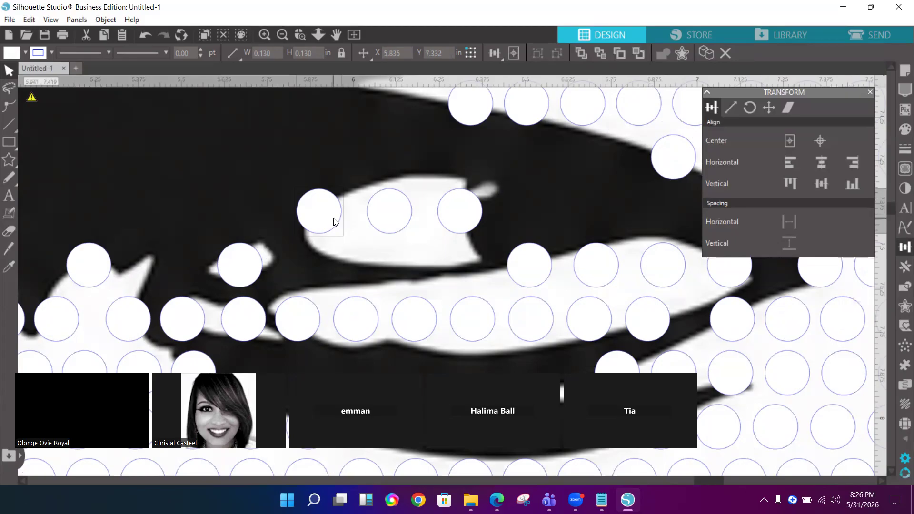
key(Down)
key(Down)
key(Down)
key(Down)
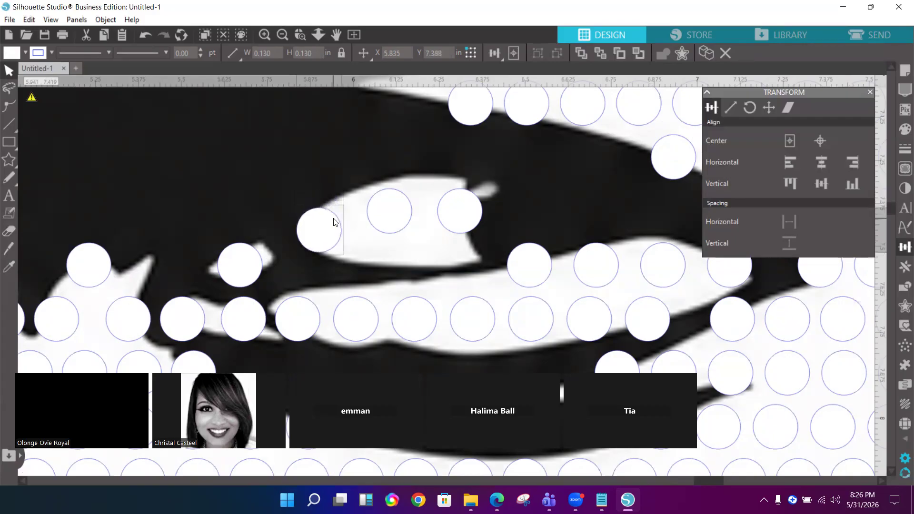
click(383, 221)
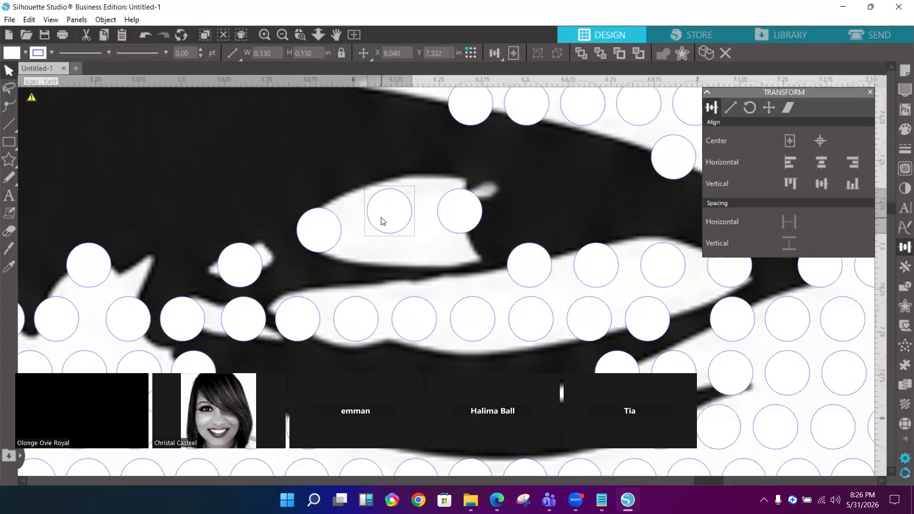
key(Up)
key(Up)
key(Up)
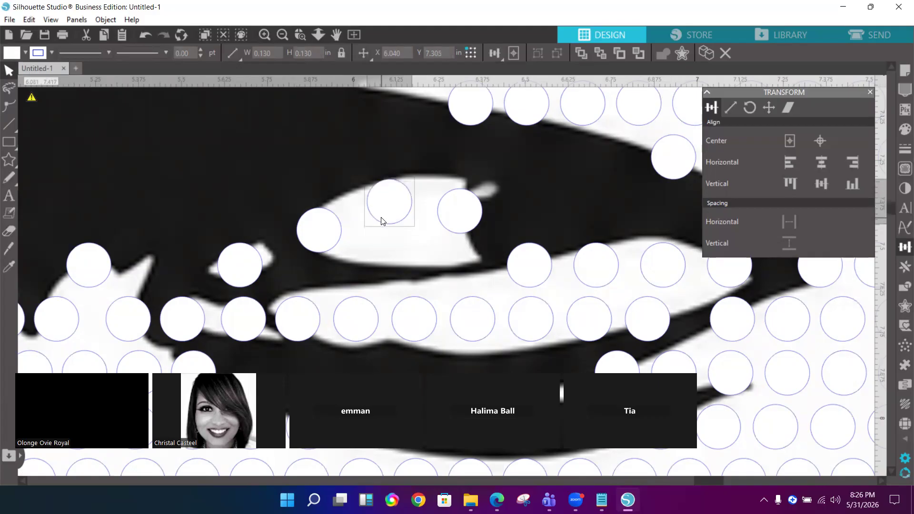
- Nudge the rightmost rhinestone in the eye's white highlight left and up to X 6.189, Y 7.291 in
click(459, 224)
key(Left)
key(Left)
key(Left)
key(Left)
key(Left)
key(Left)
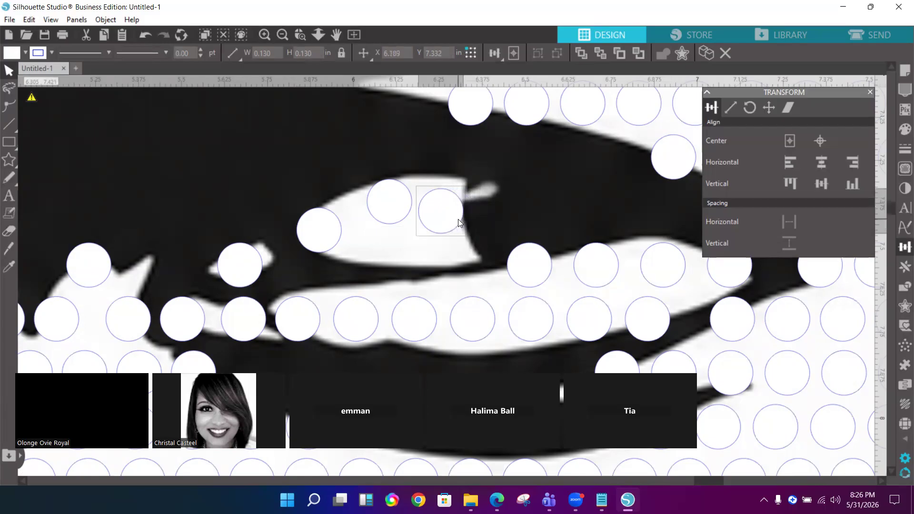
key(Up)
key(Up)
key(Up)
key(Up)
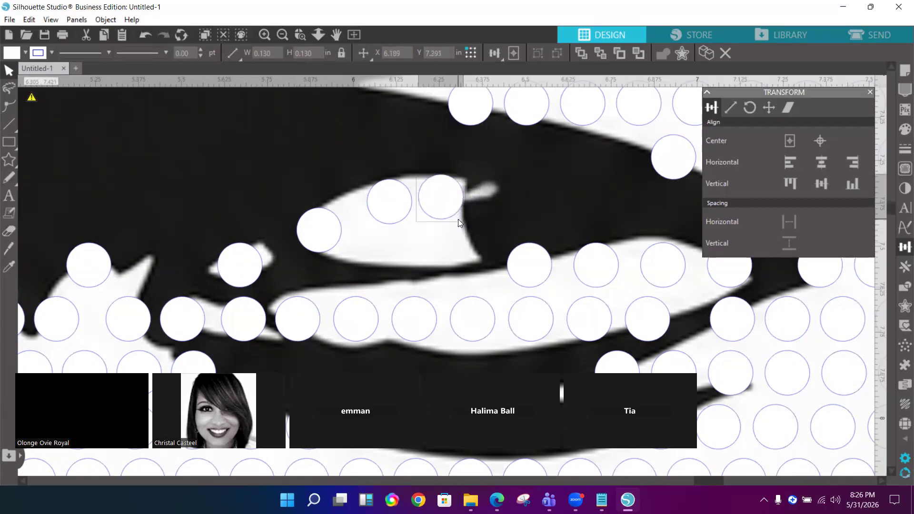
- Space the three rhinestones in the eye's white highlight evenly in the horizontal direction
shift+click(391, 215)
shift+click(332, 230)
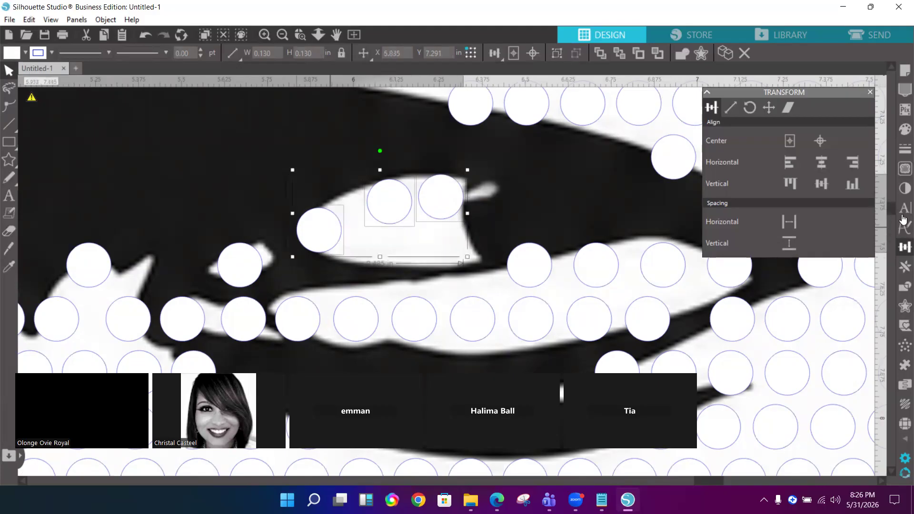
click(786, 223)
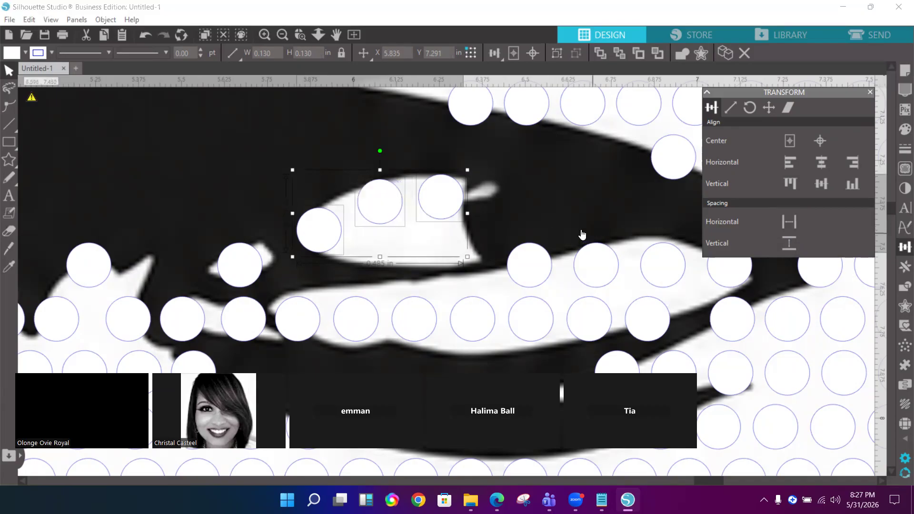
click(518, 236)
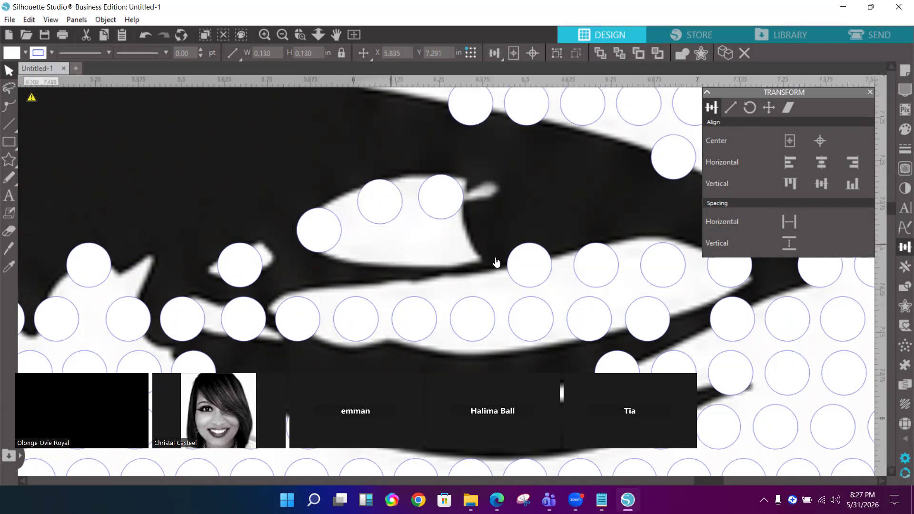
- Duplicate the middle and right rhinestones of the eye highlight and place the copies directly below them
click(381, 207)
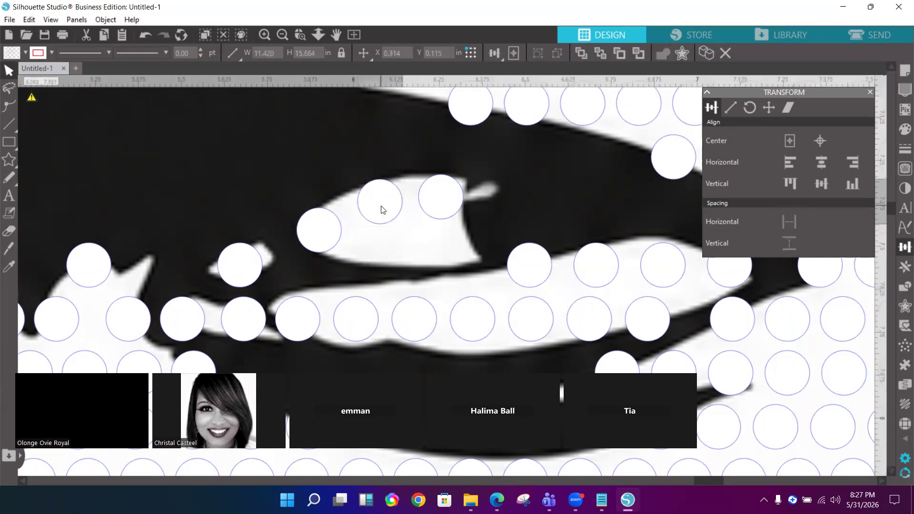
shift+click(447, 208)
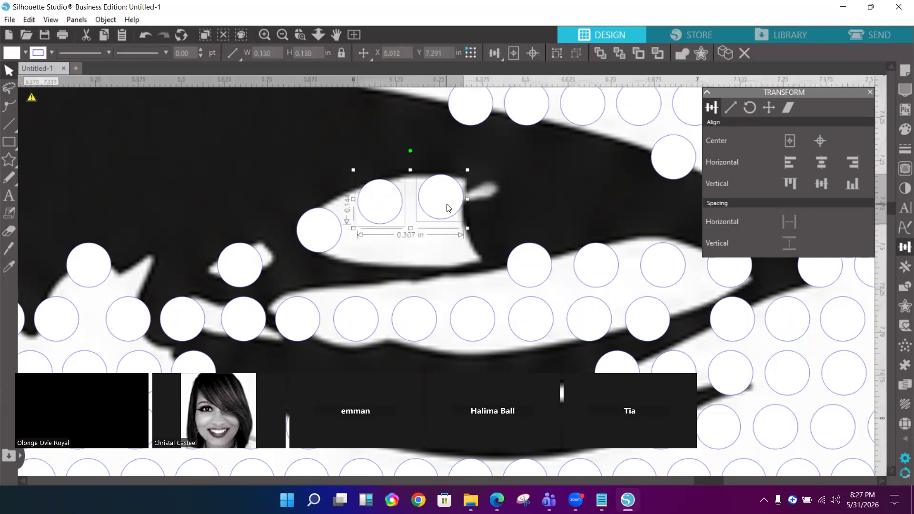
key(ctrl+c)
key(ctrl+v)
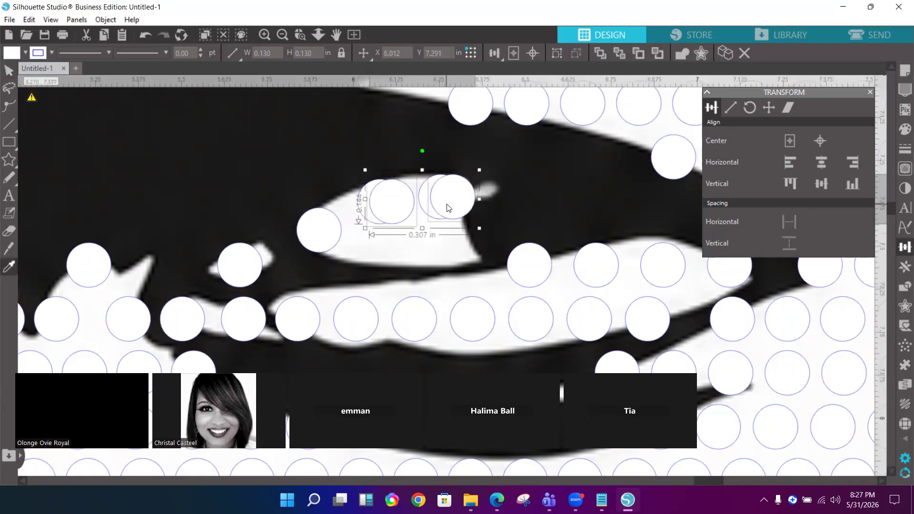
drag(449, 205, 440, 252)
click(503, 228)
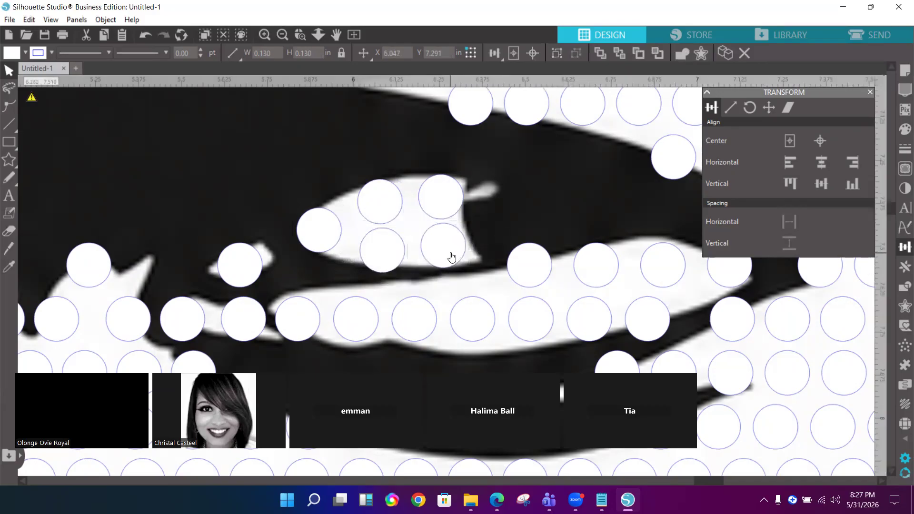
- Fine-tune the positions of the two copied rhinestones so they fit the lower part of the eye highlight
click(451, 254)
drag(452, 258, 449, 257)
click(379, 254)
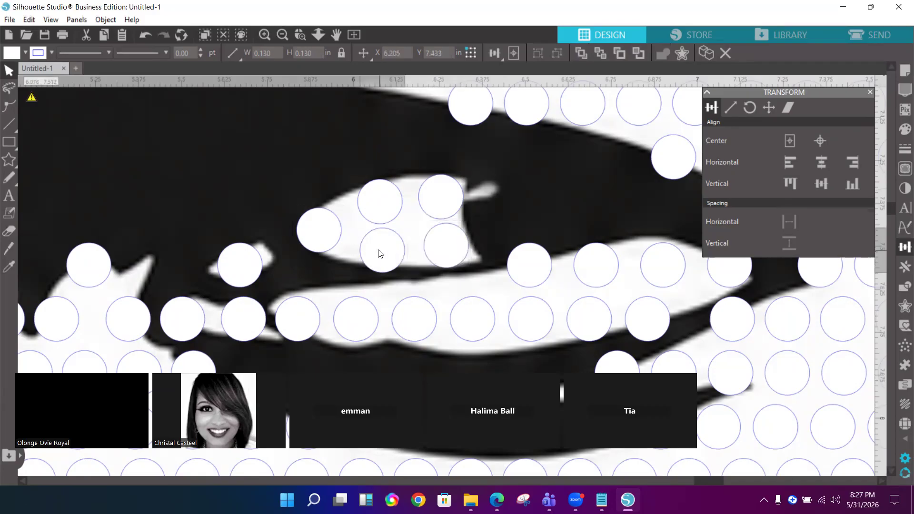
drag(379, 254, 442, 255)
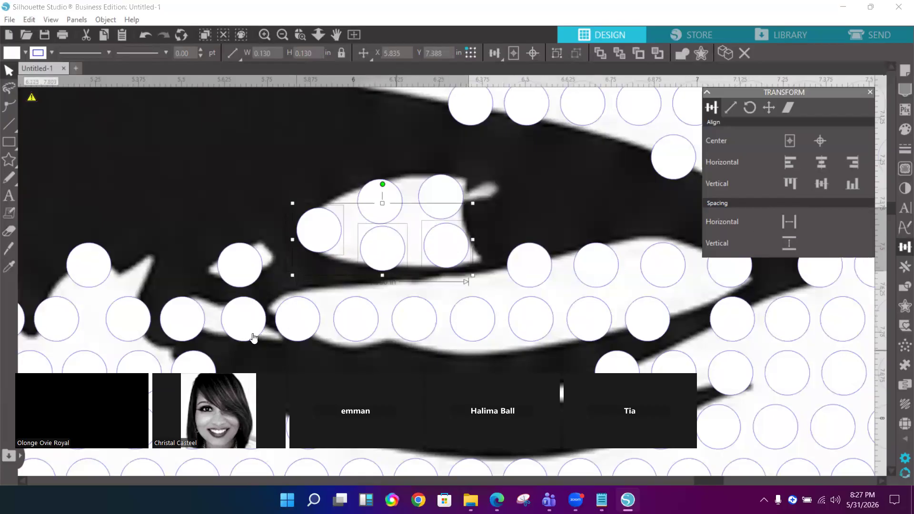
- Nudge the rhinestone at the eye's inner corner left to X 5.225 in, inside the stencil's white area
scroll(296, 326, down, 1)
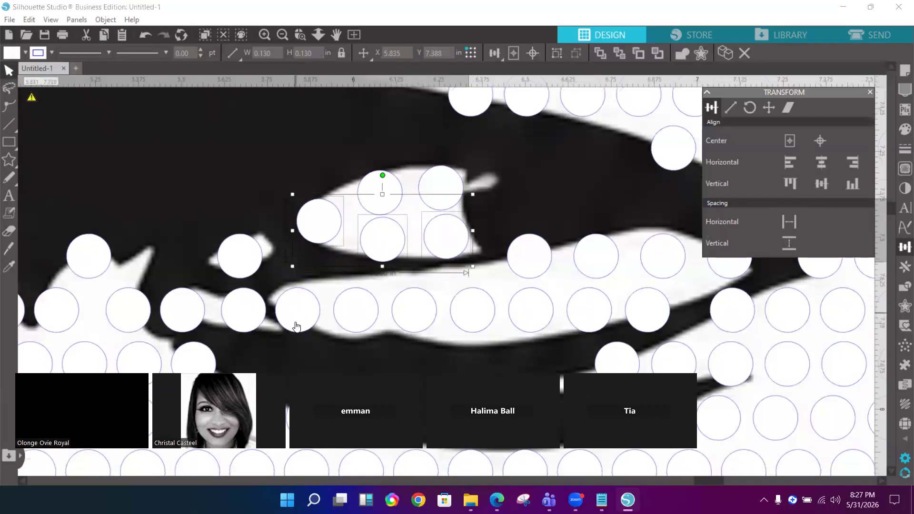
scroll(295, 326, down, 5)
click(124, 260)
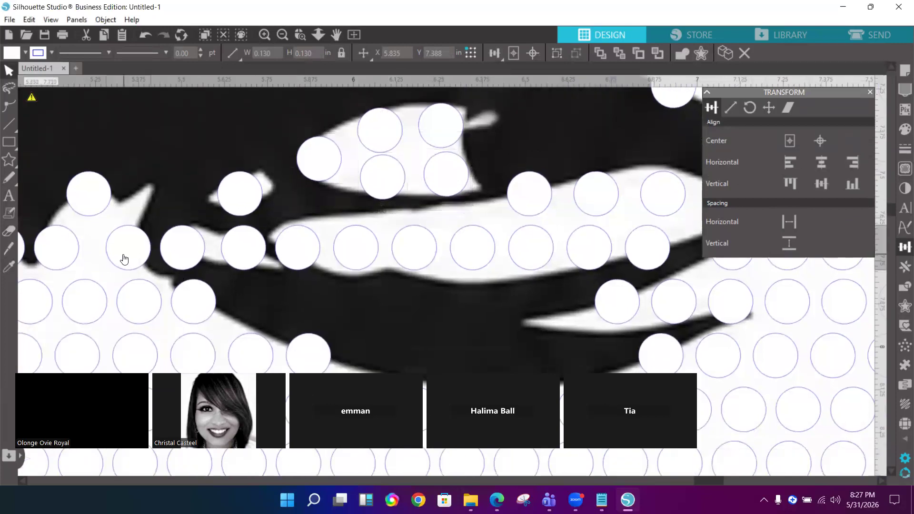
click(124, 259)
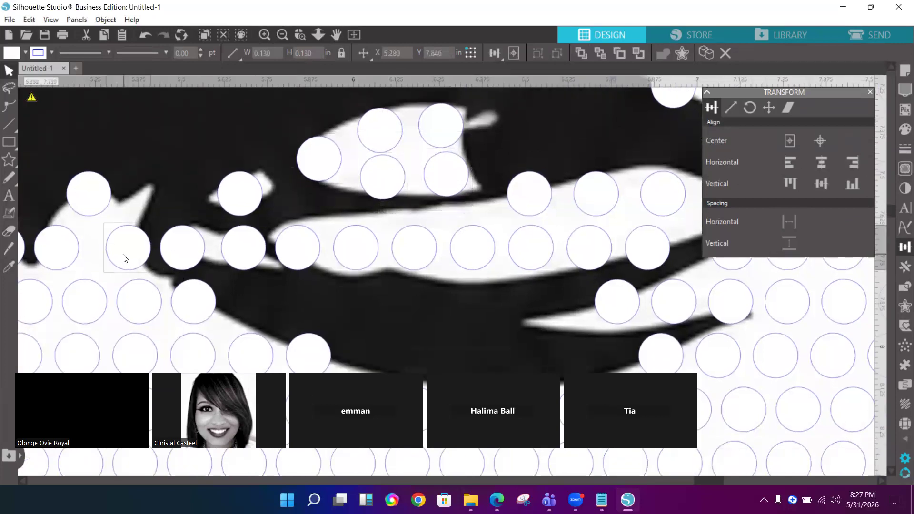
key(Left)
key(Left)
key(Left)
key(Left)
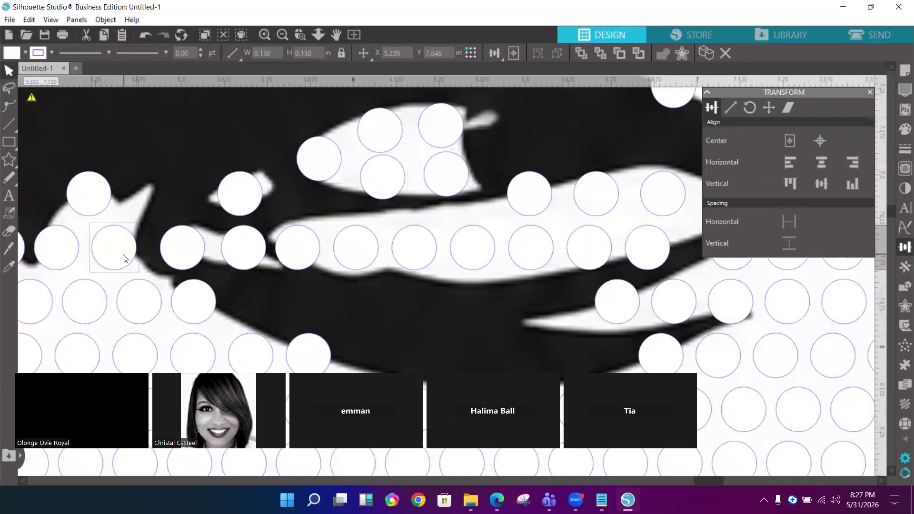
key(Left)
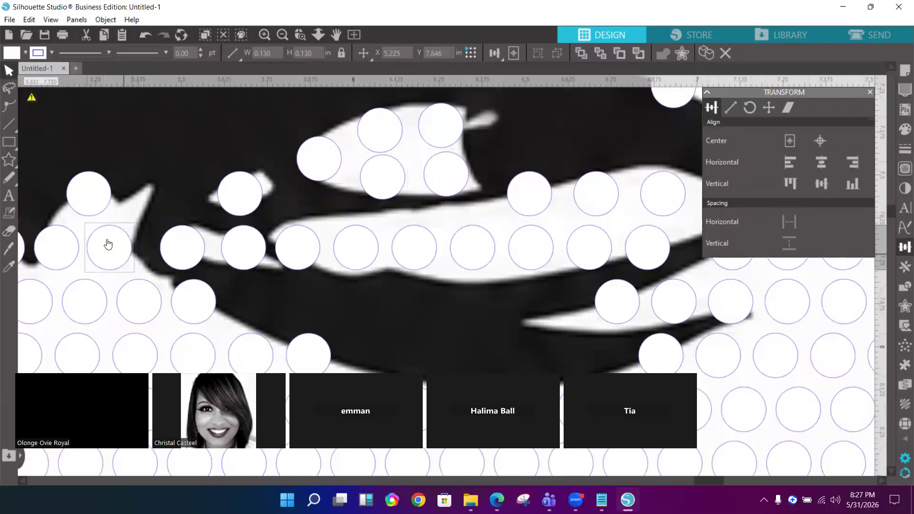
- In the thin white sliver below the eye highlight, nudge the left rhinestone up to Y 7.619 in and its right neighbour down to Y 7.688 in
click(187, 254)
key(Up)
key(Up)
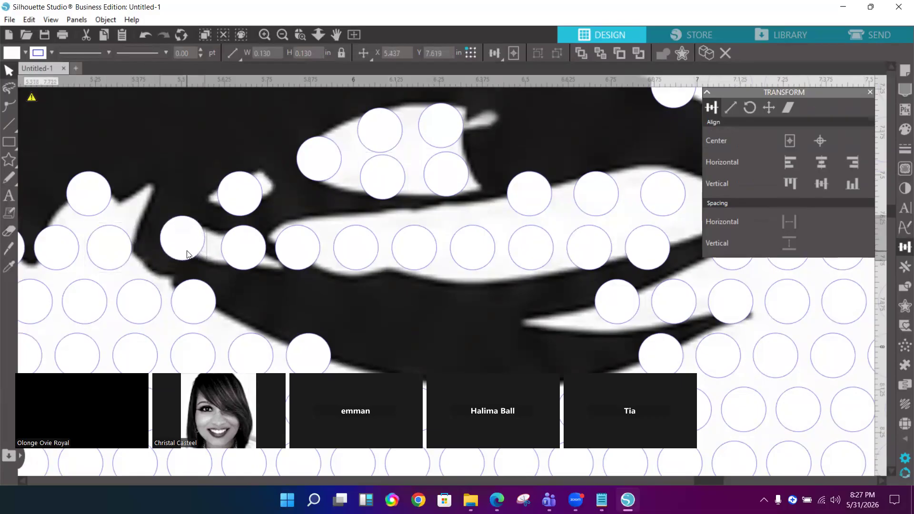
click(240, 255)
key(Down)
key(Down)
key(Down)
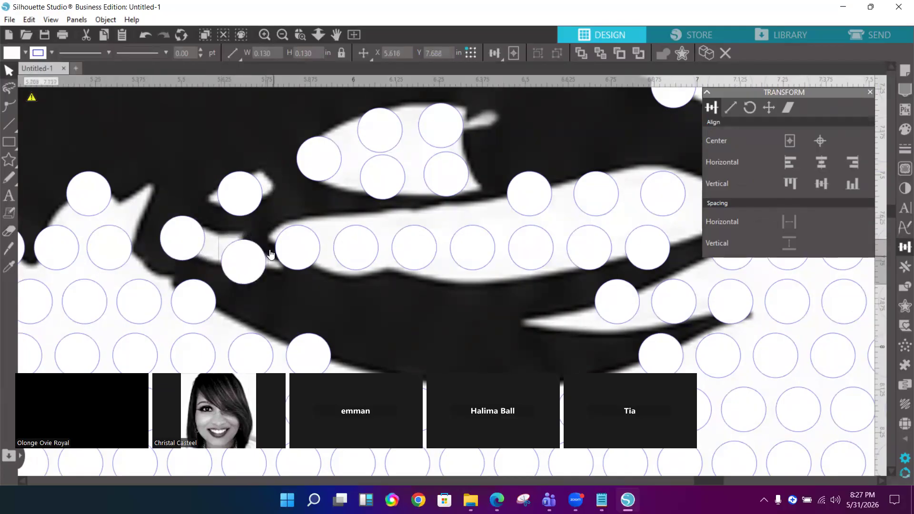
- Nudge the first rhinestone of the long white strip under the eye up to Y 7.591 in
click(292, 260)
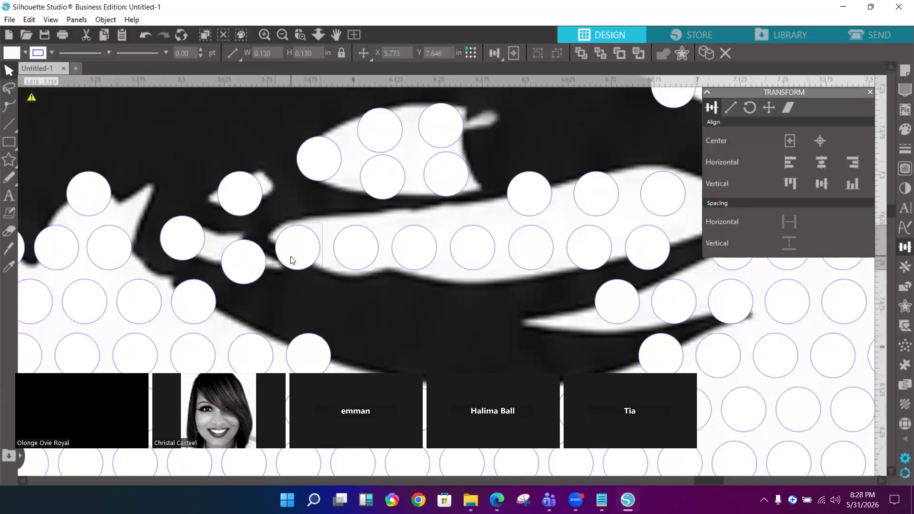
key(Up)
key(Up)
key(Up)
key(Up)
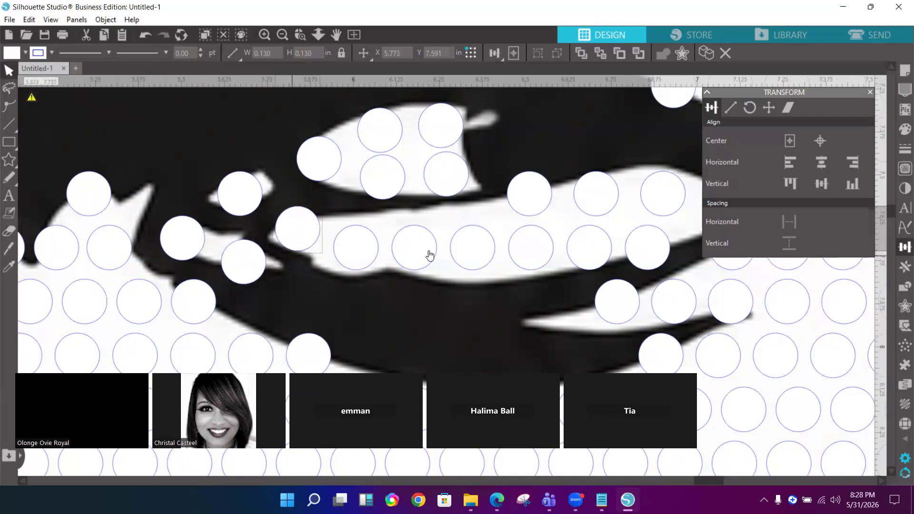
- In the long white strip under the eye, nudge the first upper-row rhinestone and the one directly below it down together by about 0.03 in
click(523, 193)
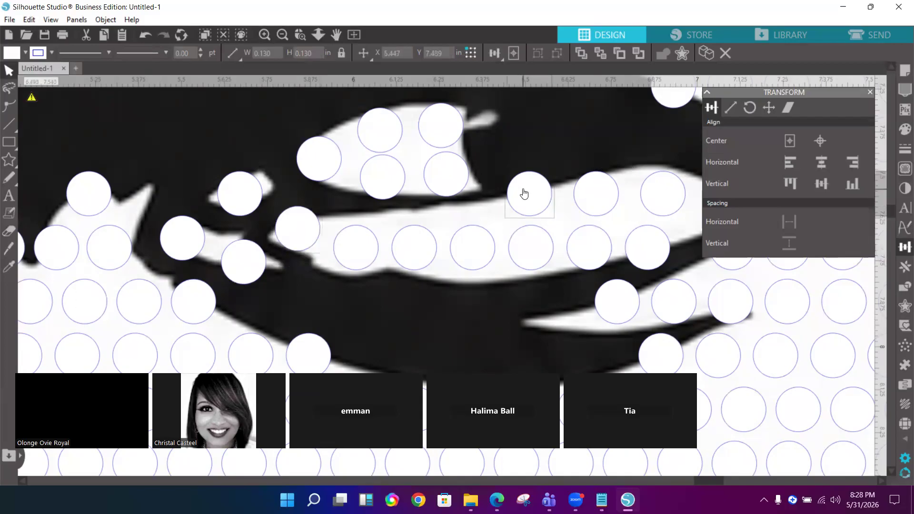
shift+click(538, 253)
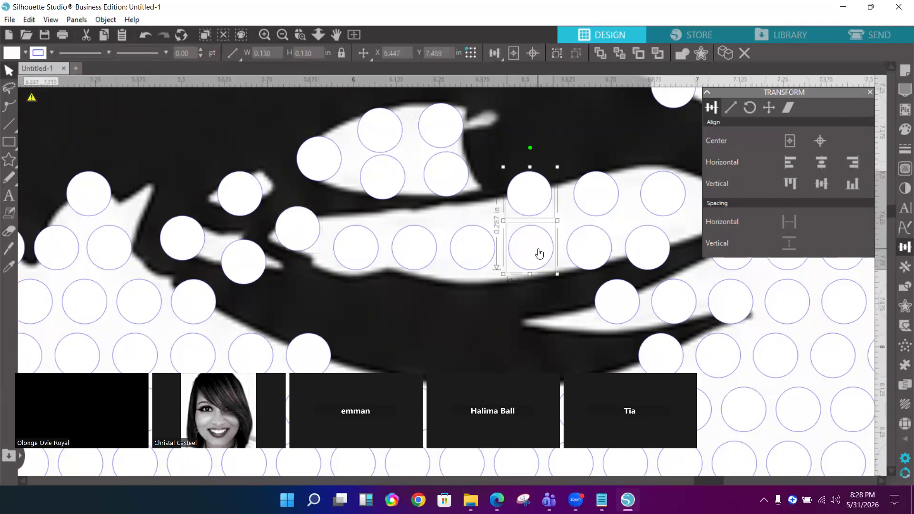
key(Down)
key(Down)
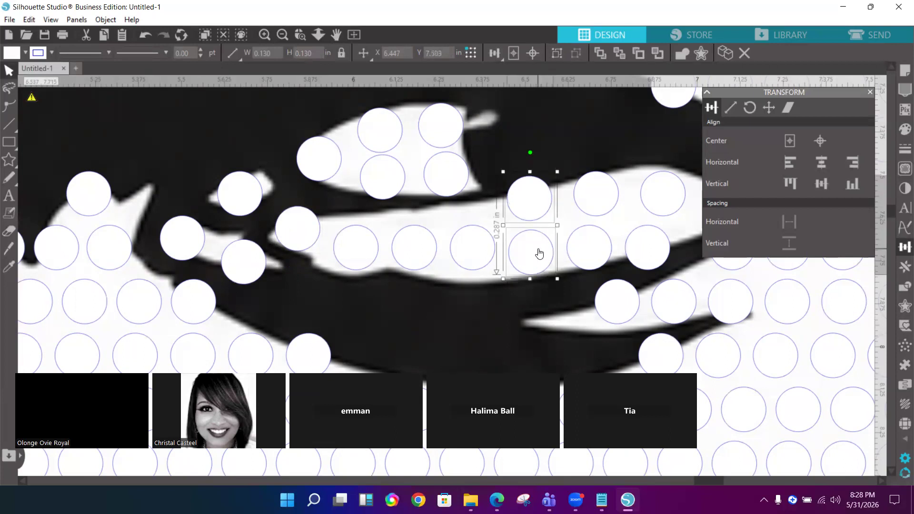
key(Down)
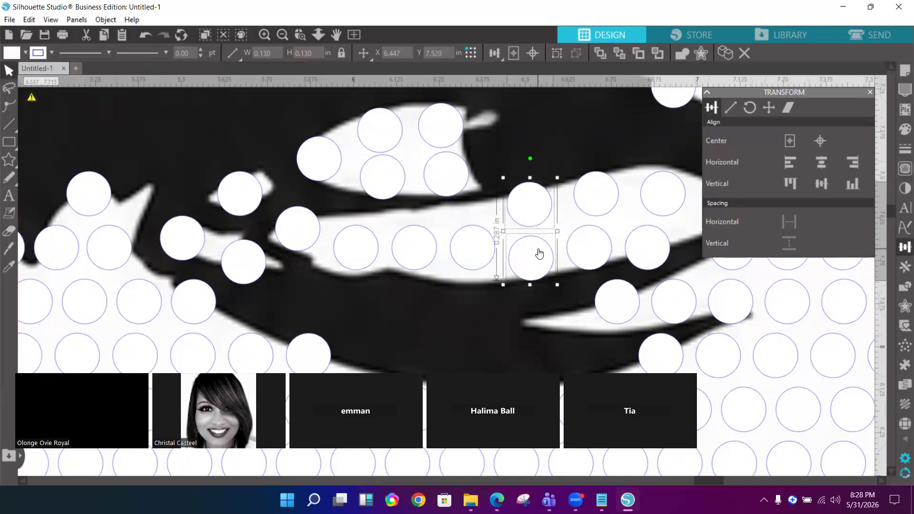
- Nudge the lower-row rhinestone just left of that pair down to Y 7.688 in, against the strip's lower edge
click(483, 252)
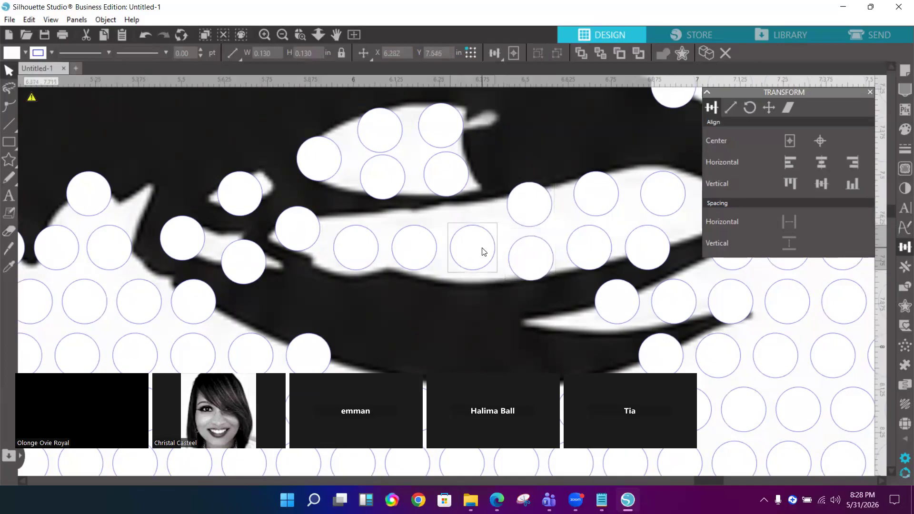
key(Down)
key(Down)
key(Down)
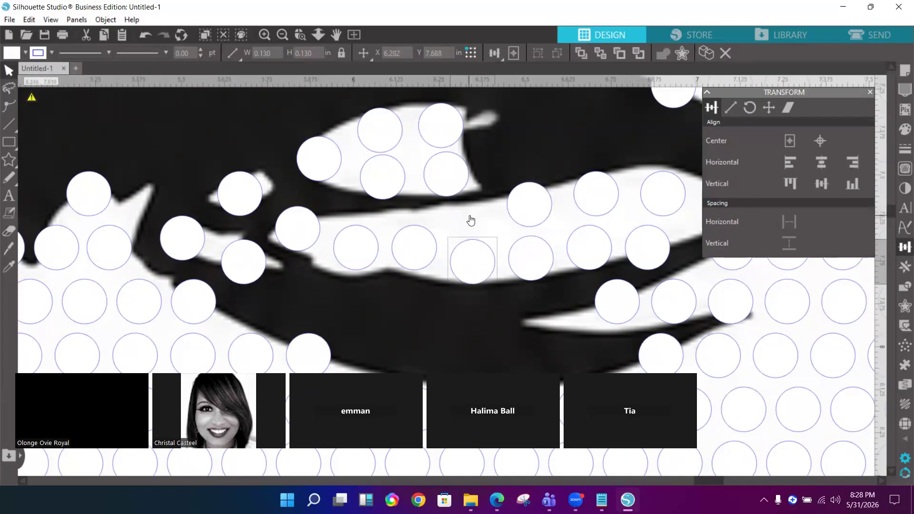
- Nudge the next two lower-row rhinestones toward the strip's left end down to Y 7.660 in
click(423, 257)
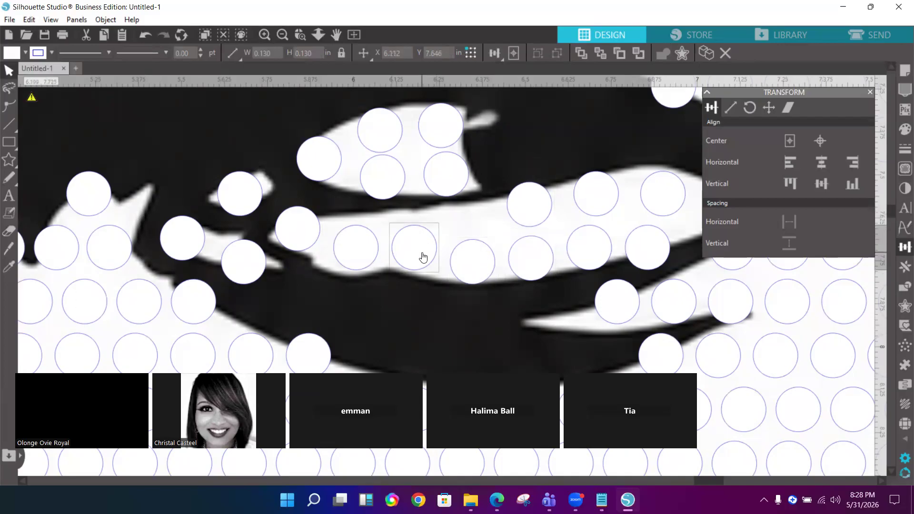
key(Down)
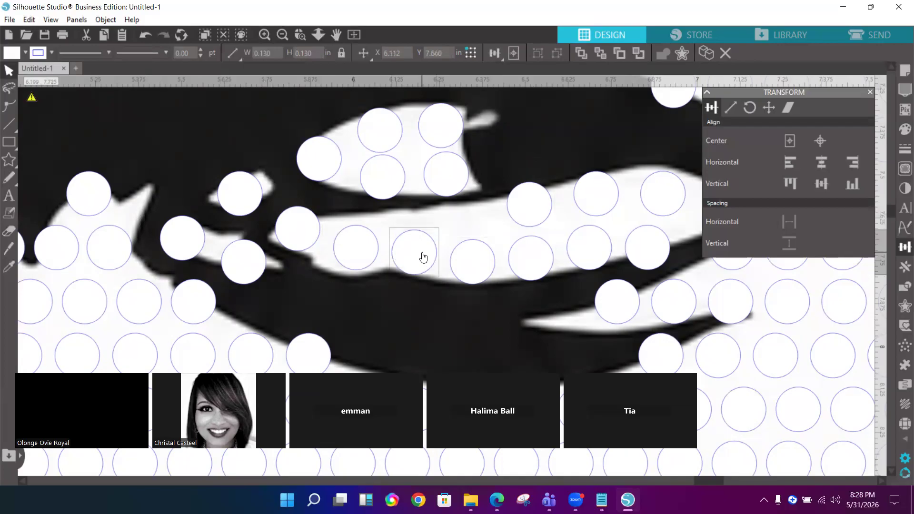
key(Down)
click(361, 262)
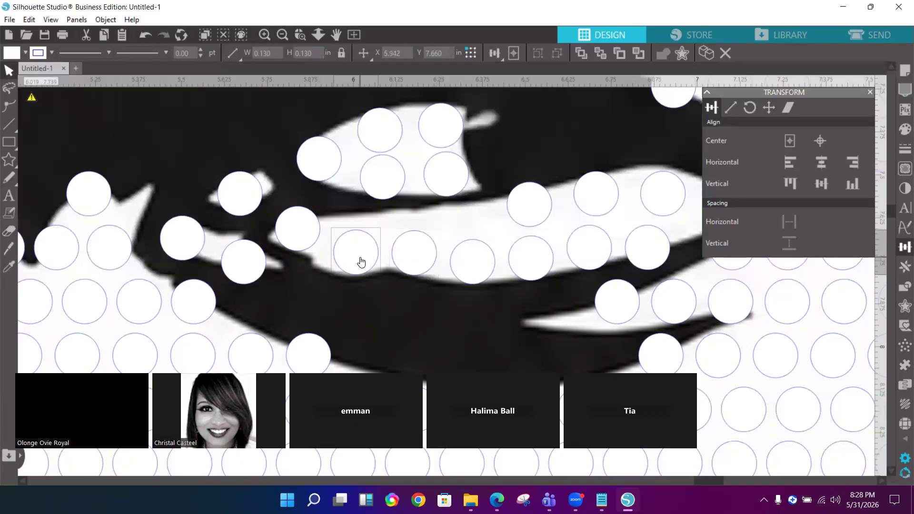
- Nudge the third upper-row rhinestone and the last lower-row one up together, bringing the upper stone to Y 7.448 in
click(645, 258)
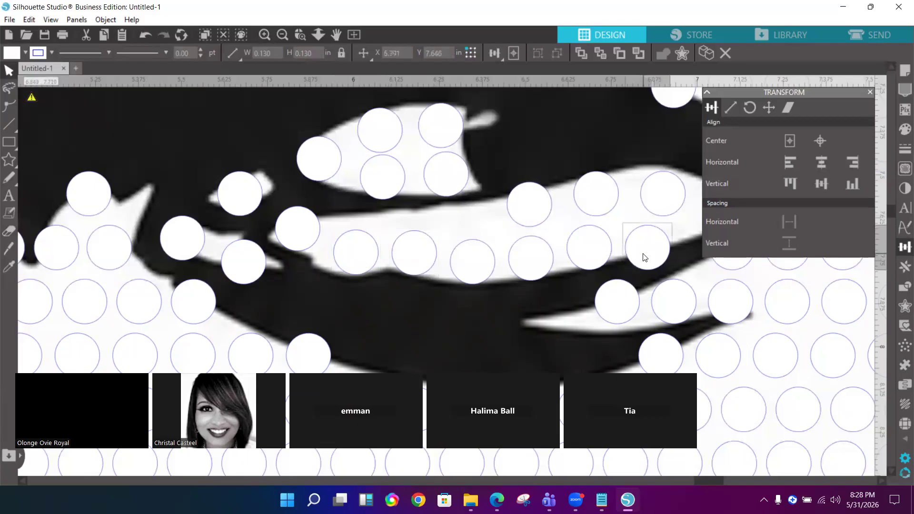
shift+click(664, 211)
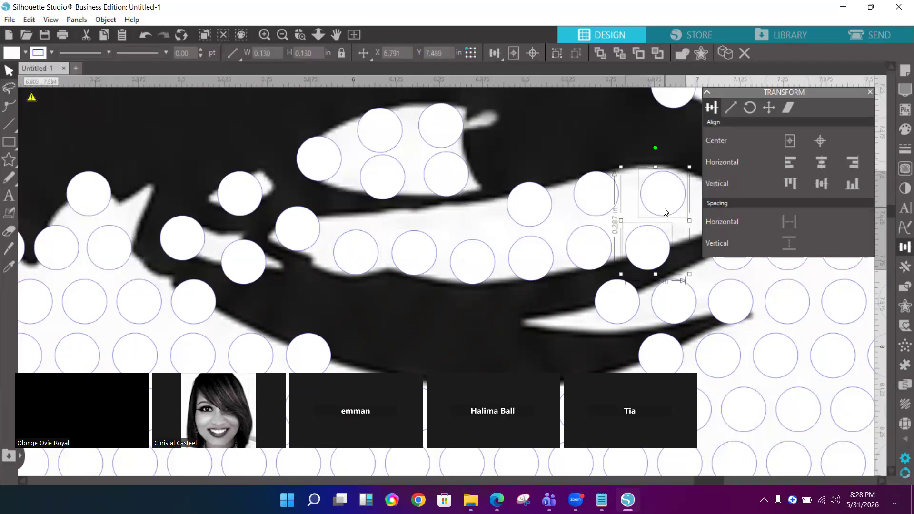
key(Up)
key(Up)
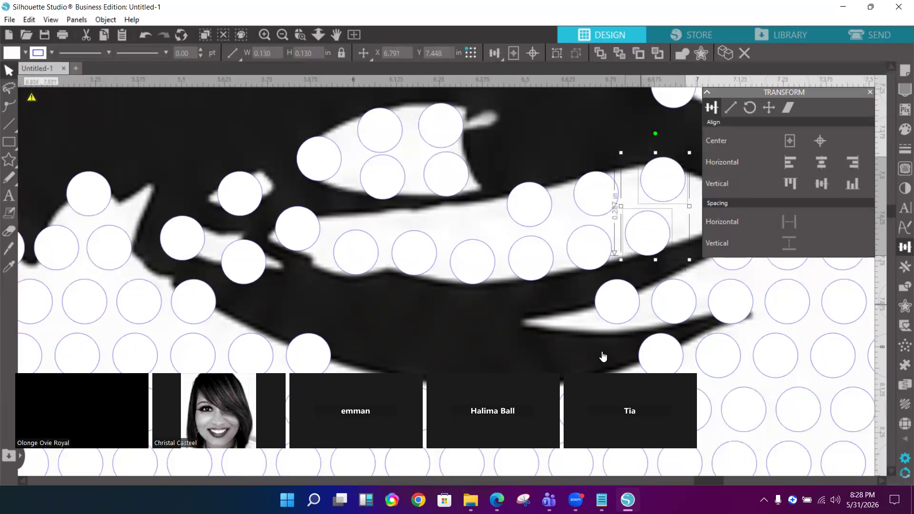
- Move the rhinestone at the strip's outer right tip left and down to X 6.988 in, Y 7.518 in
click(282, 35)
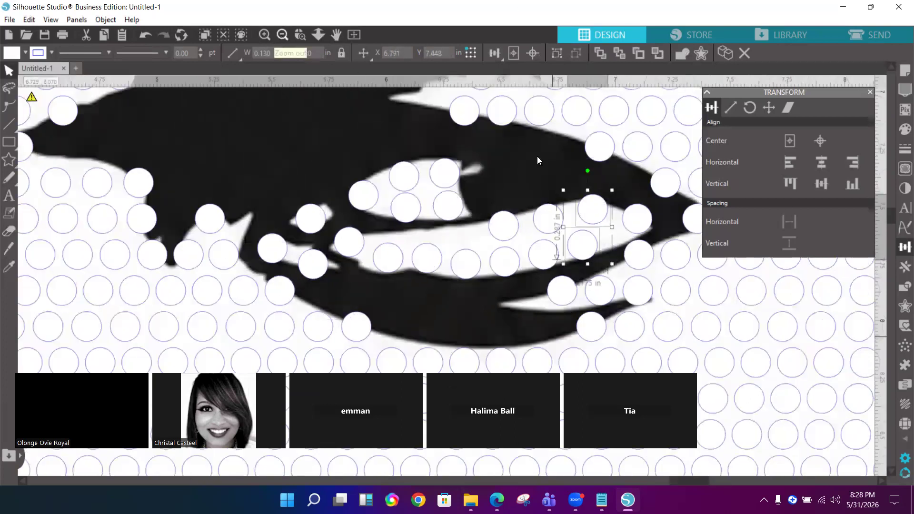
click(645, 221)
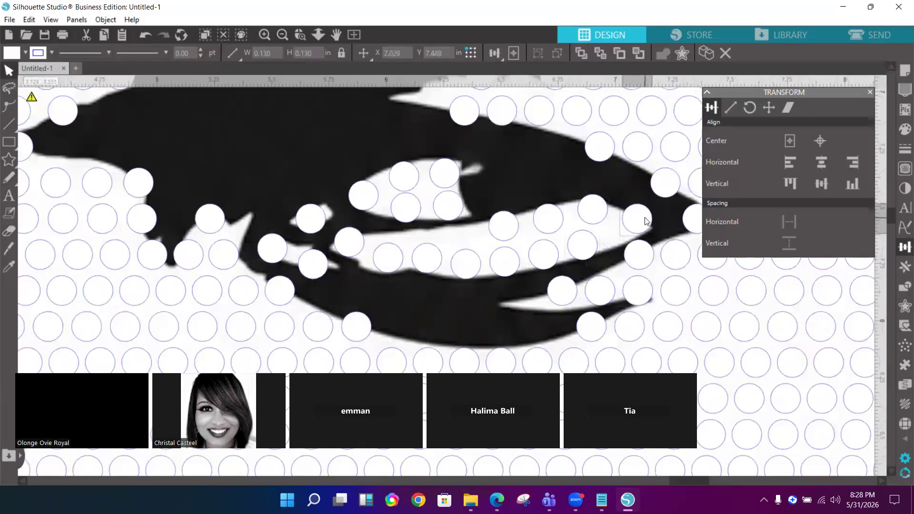
key(Left)
key(Left)
key(Left)
key(Left)
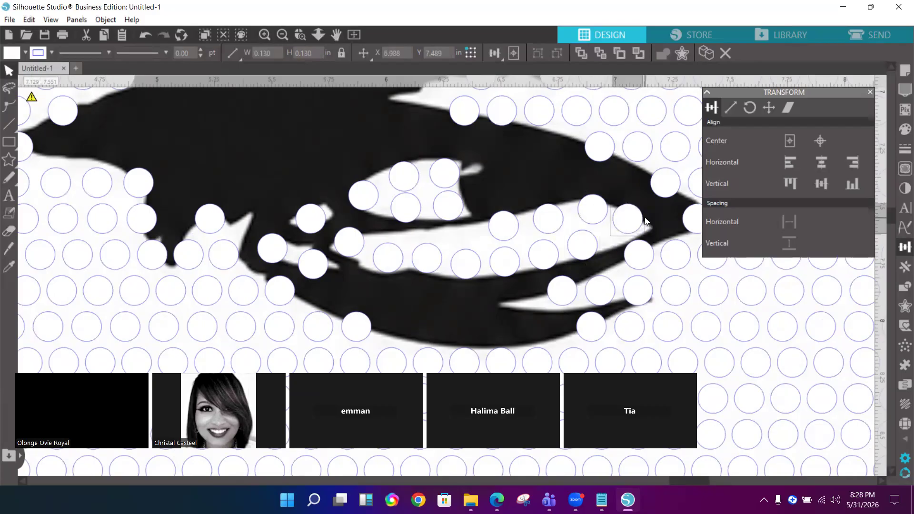
key(Down)
key(Down)
key(Down)
key(Down)
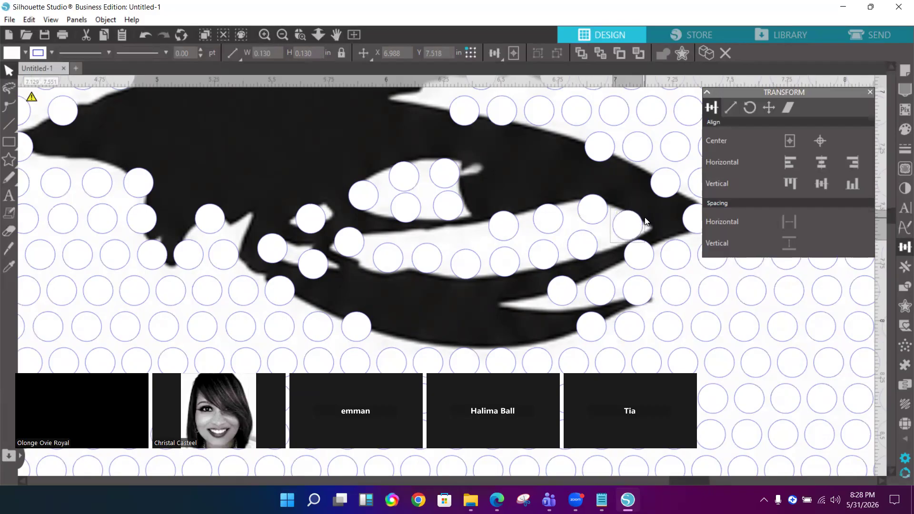
- Nudge the two rhinestones on the upper edge of the white sliver below the strip down together, bringing the upper one to Y 7.688 in
click(641, 267)
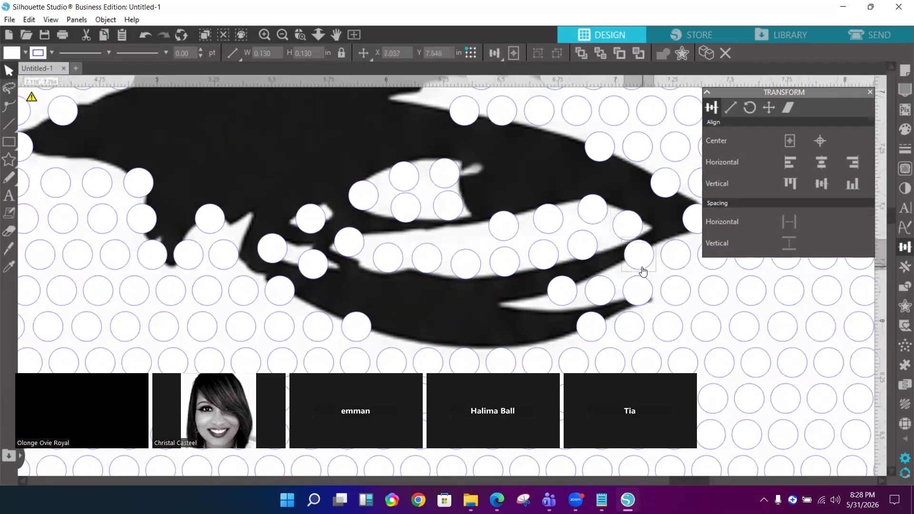
shift+click(568, 300)
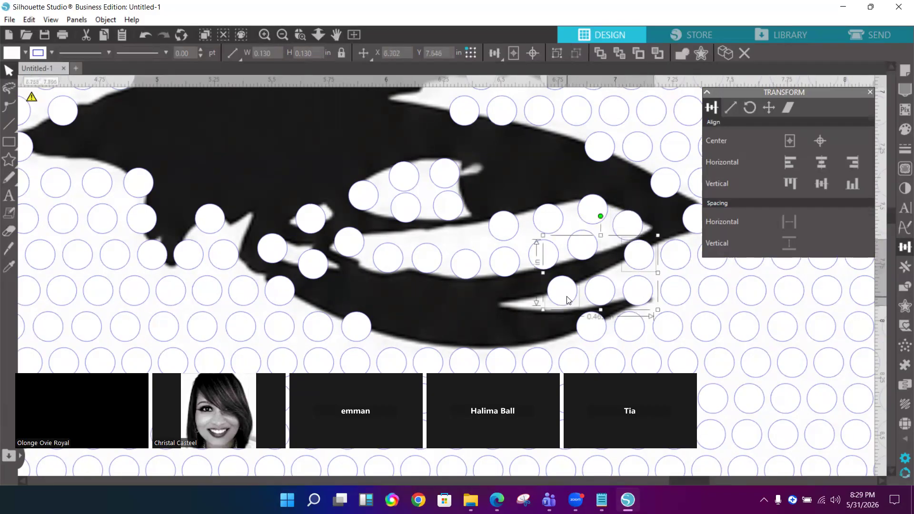
key(Down)
key(Down)
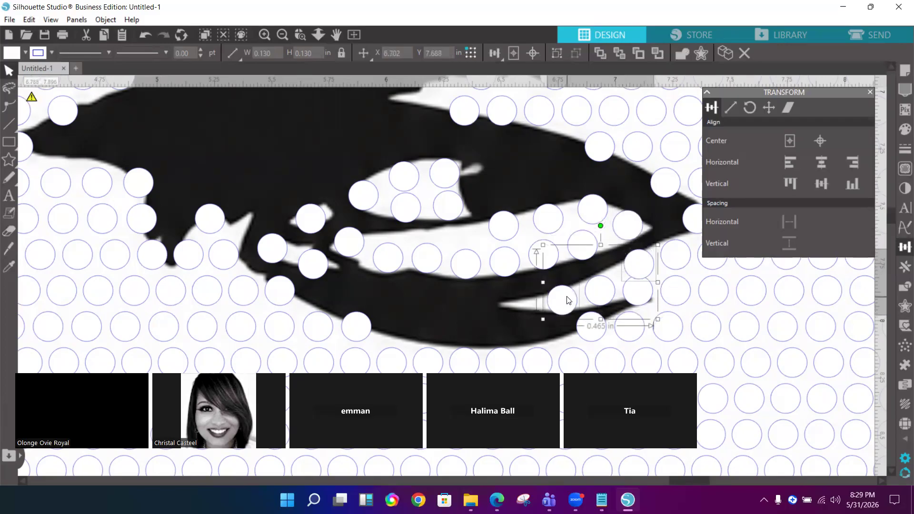
click(532, 305)
click(565, 304)
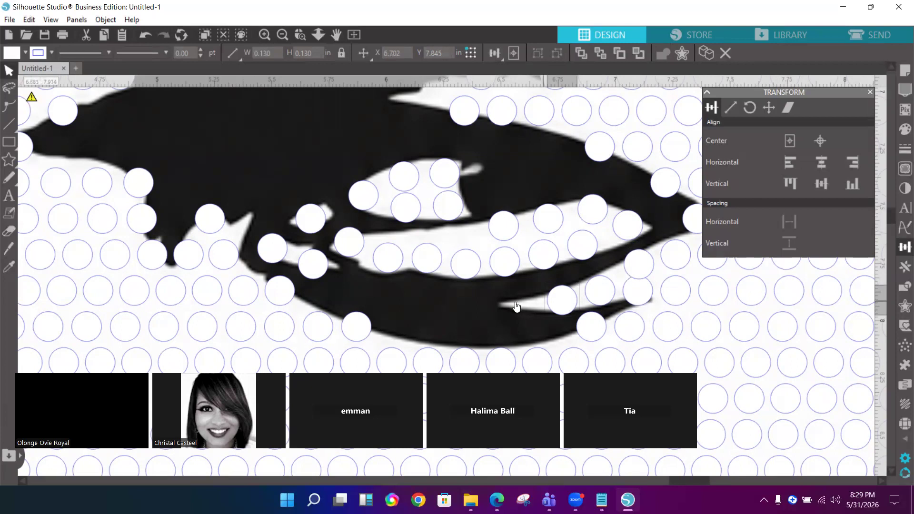
key(i)
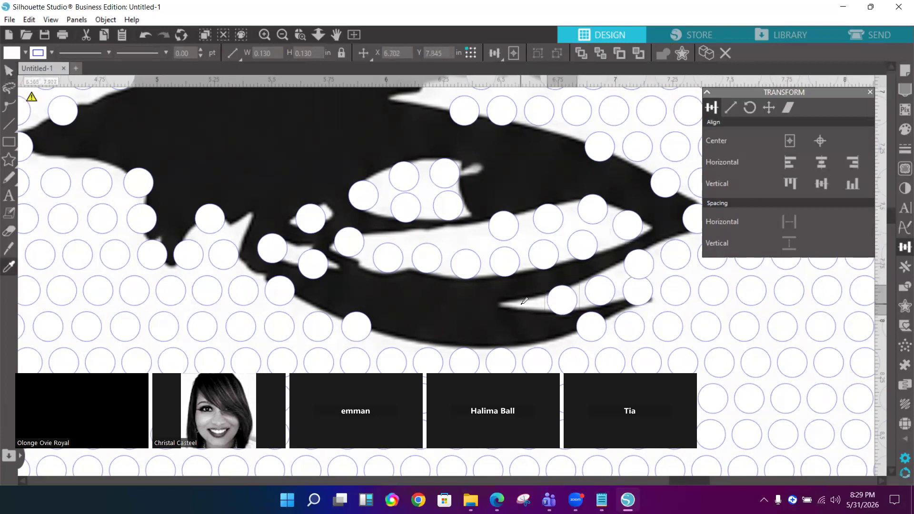
key(v)
key(i)
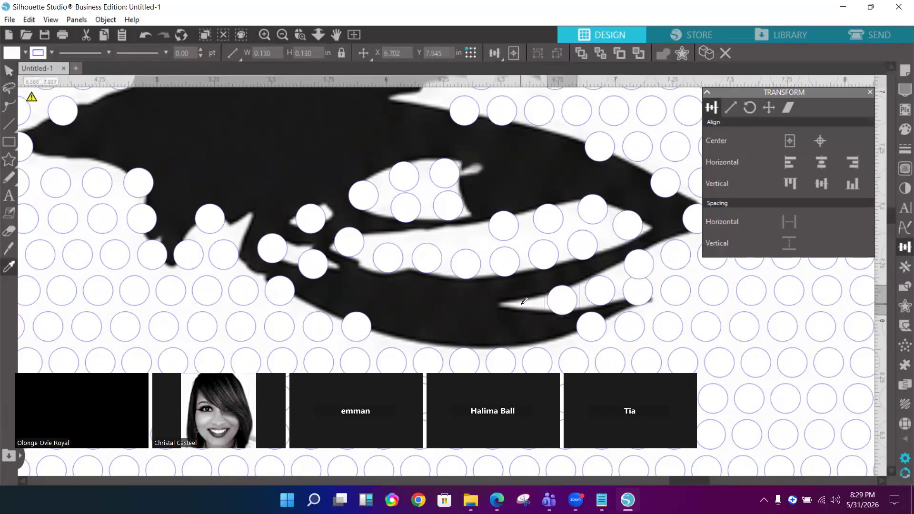